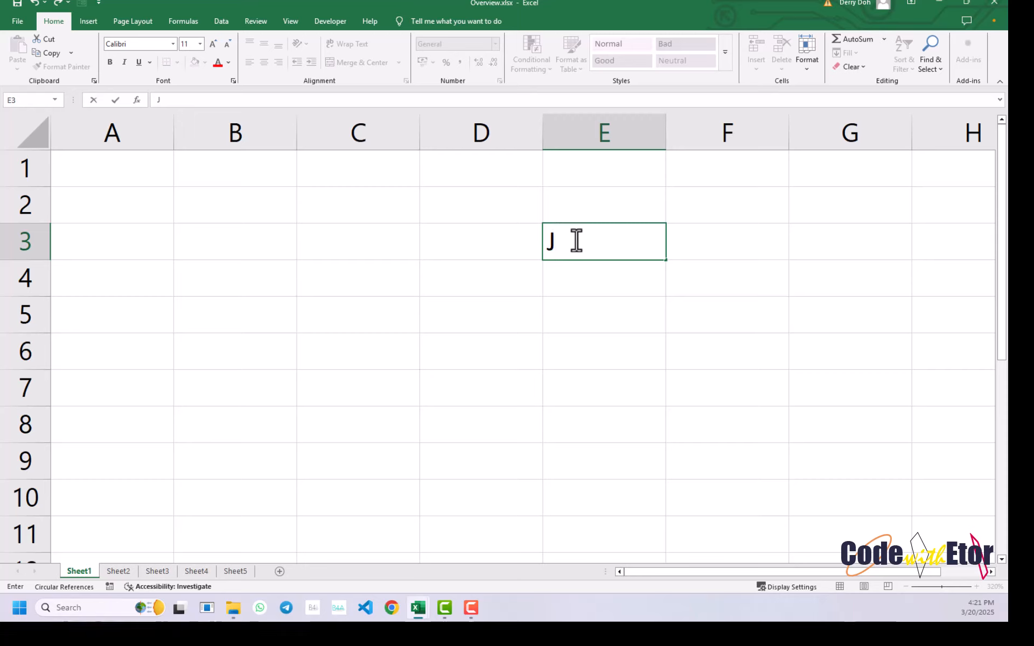
- Finish the entry in cell E3 and select the cell range A1:E10
key("Return")
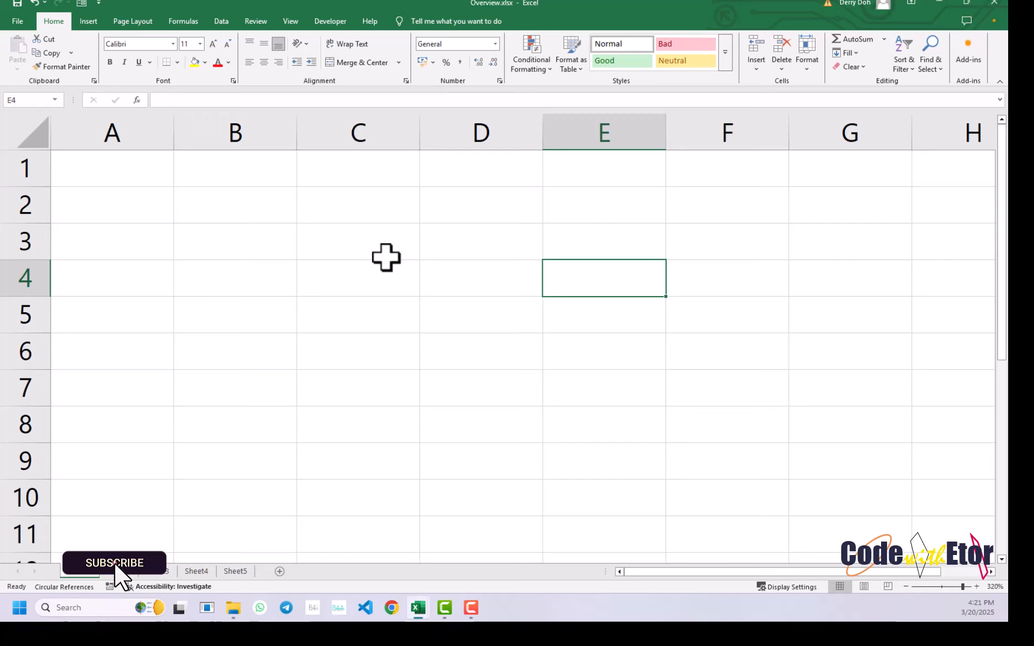
left_click(372, 252)
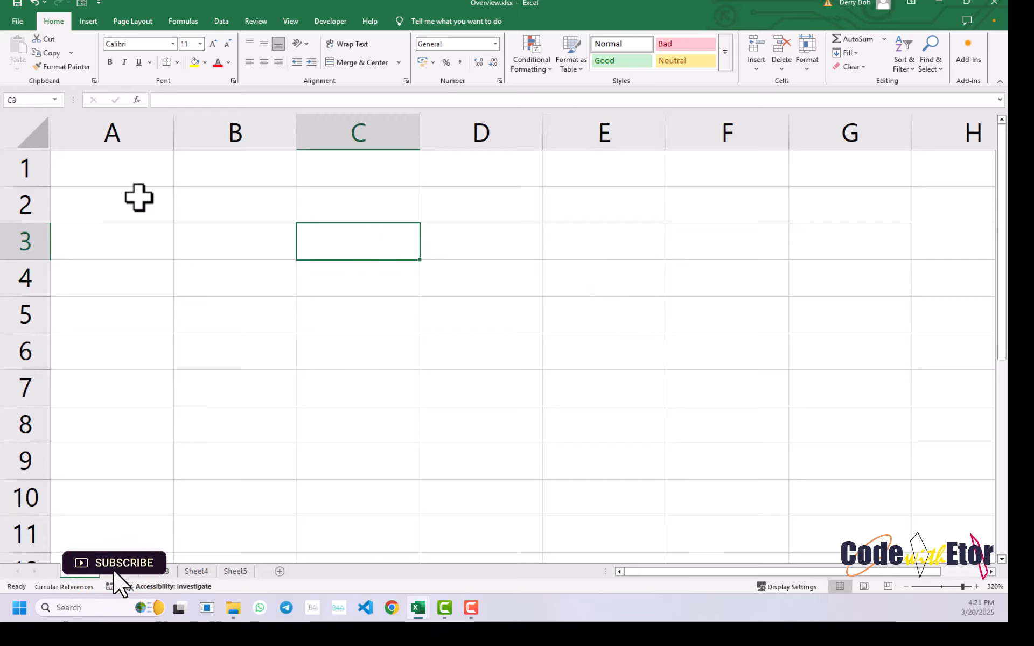
left_click(139, 198)
left_click_drag(120, 174, 649, 516)
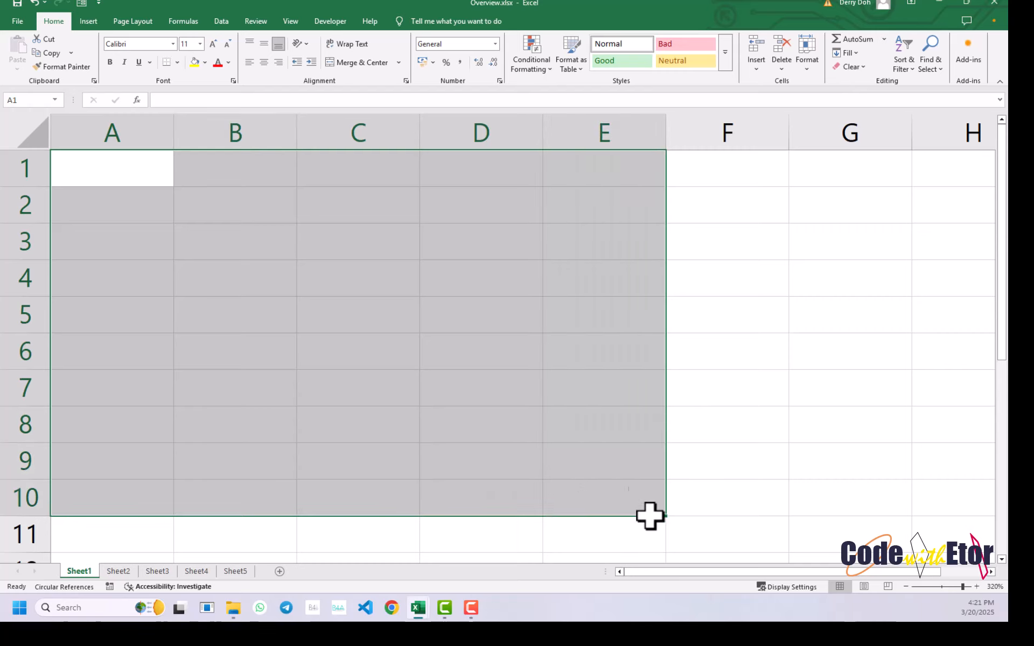
- Select single cells one at a time, working from E9 through D7, D6, C6, C5, C4 and B3 to B4
left_click(620, 490)
left_click(608, 456)
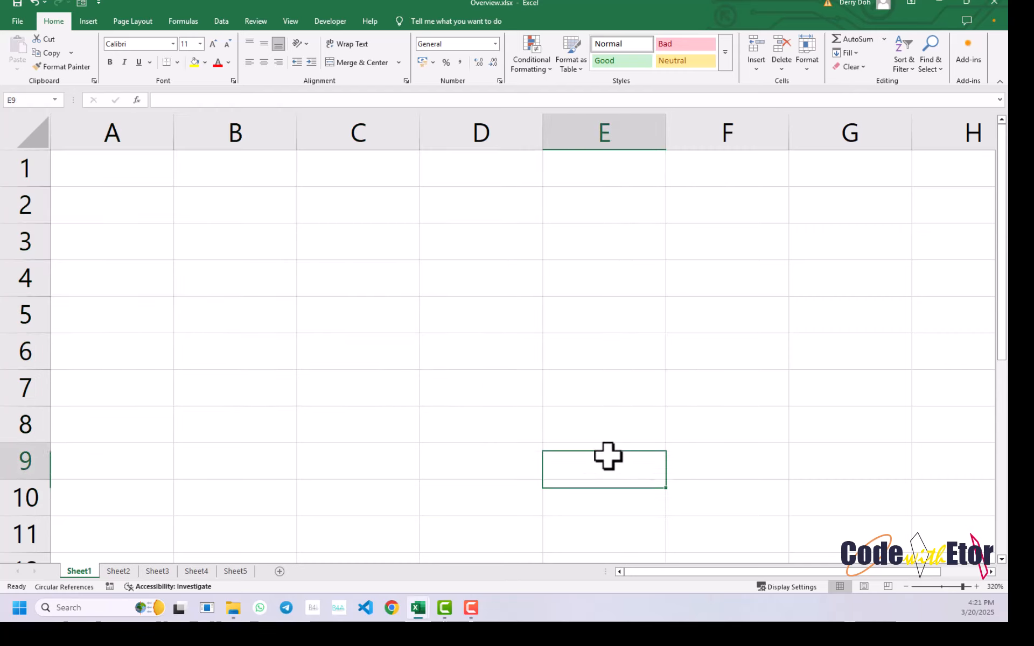
left_click(455, 384)
left_click(459, 350)
left_click(382, 350)
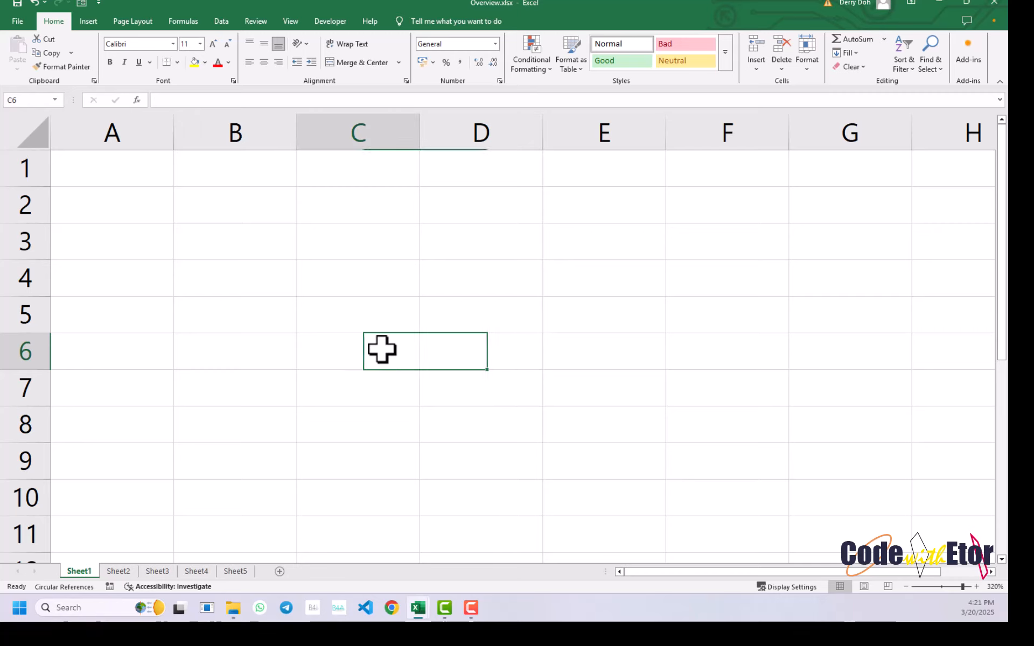
left_click(365, 318)
left_click(350, 274)
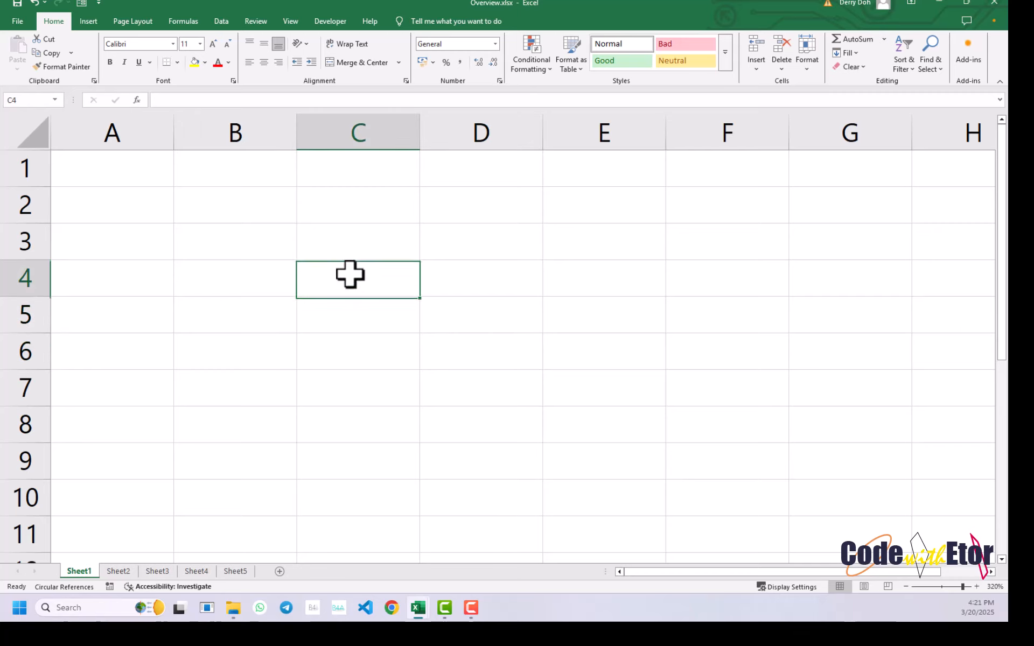
left_click(252, 243)
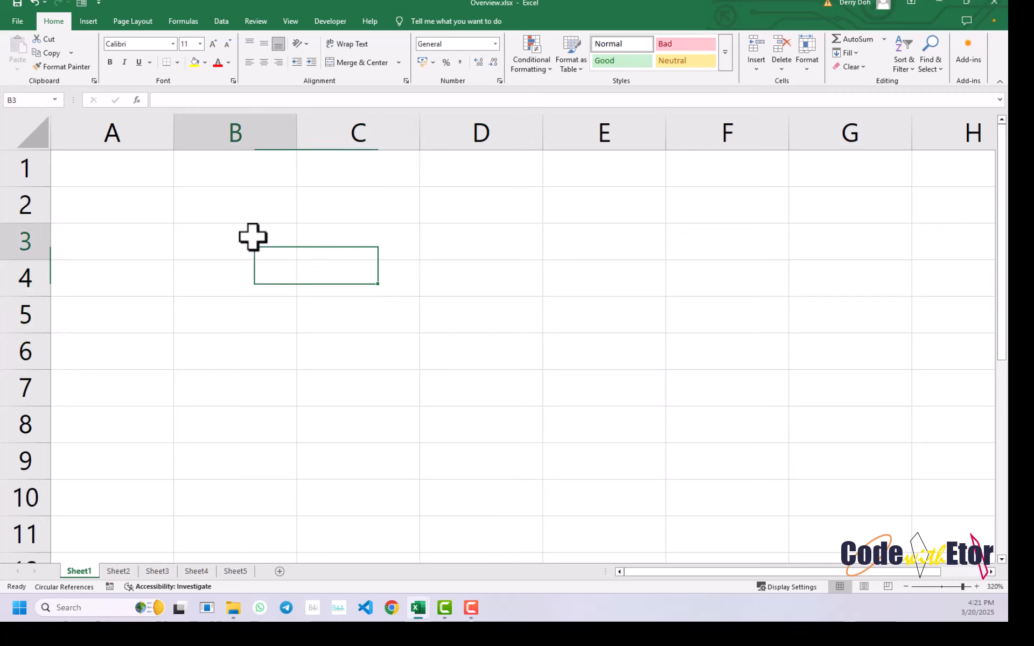
left_click(250, 271)
- Select the cell block B5:C6 and return to the single cell B3
left_click_drag(250, 312, 365, 335)
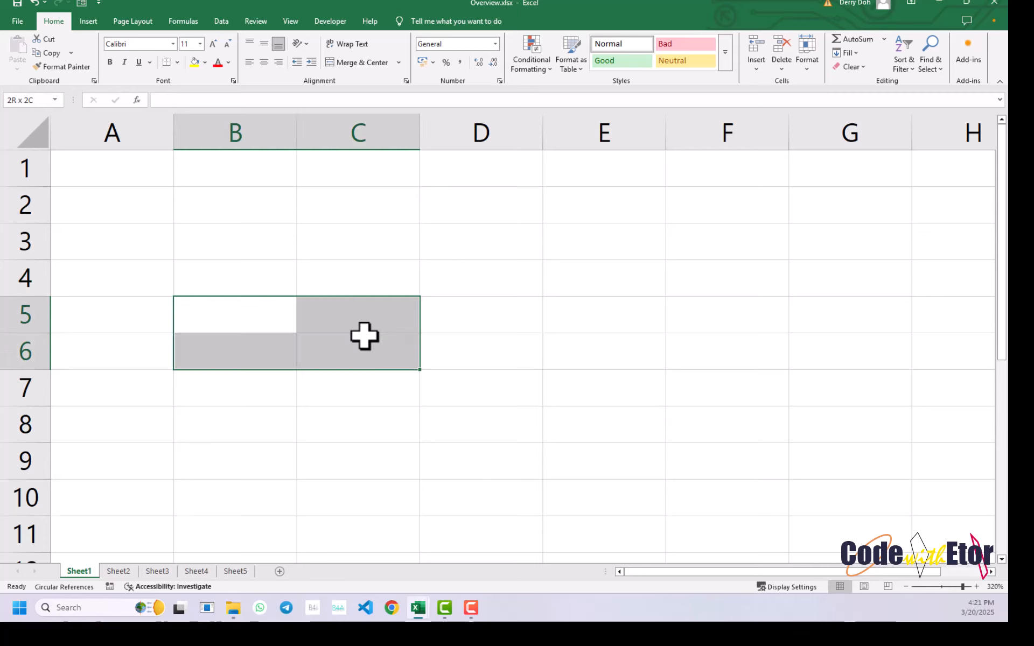
left_click(365, 336)
left_click(351, 318)
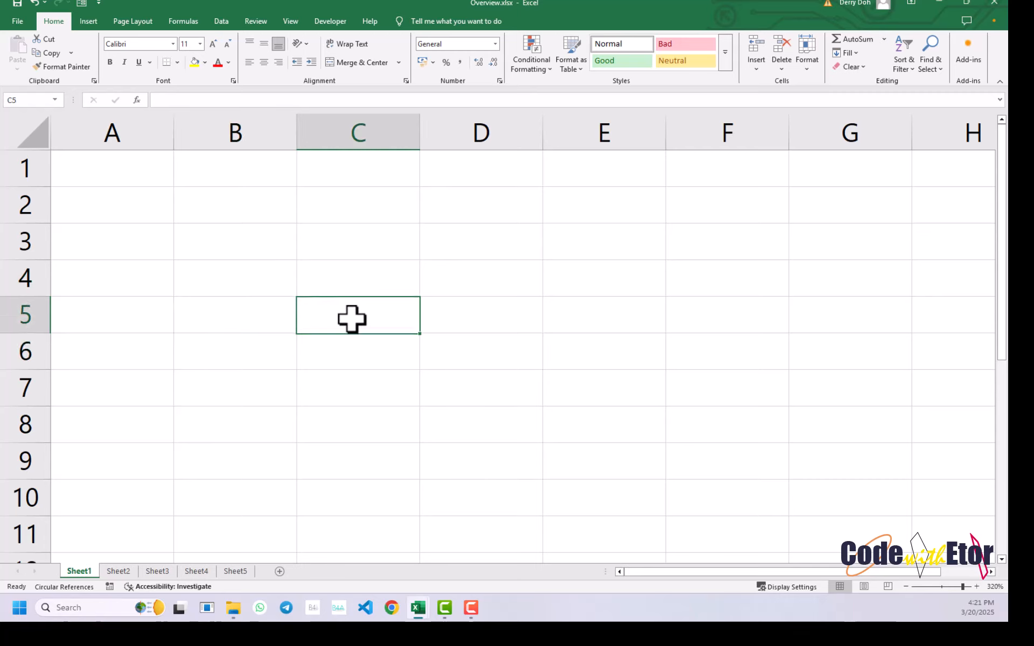
left_click(257, 262)
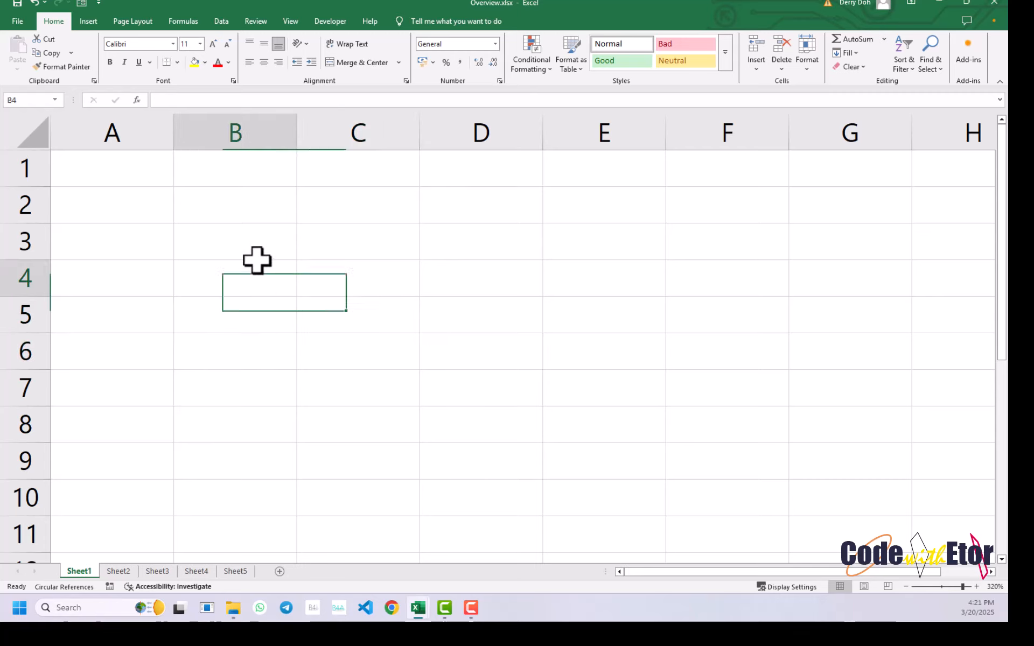
double_click(243, 231)
- Select columns A to F together, and each column from A to G individually
left_click_drag(136, 111, 771, 144)
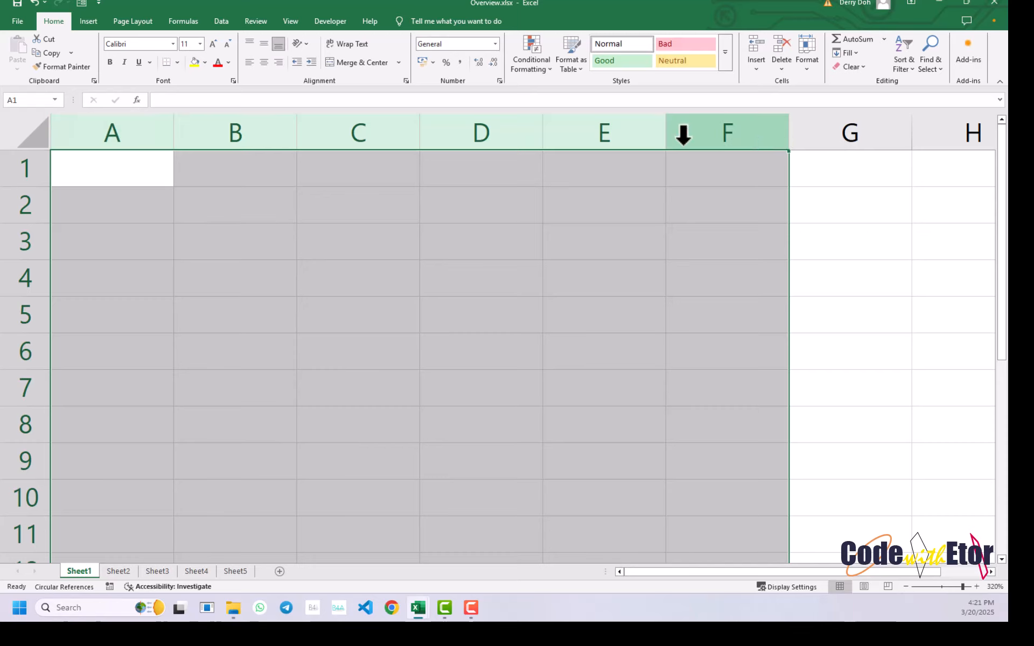
left_click_drag(152, 129, 199, 131)
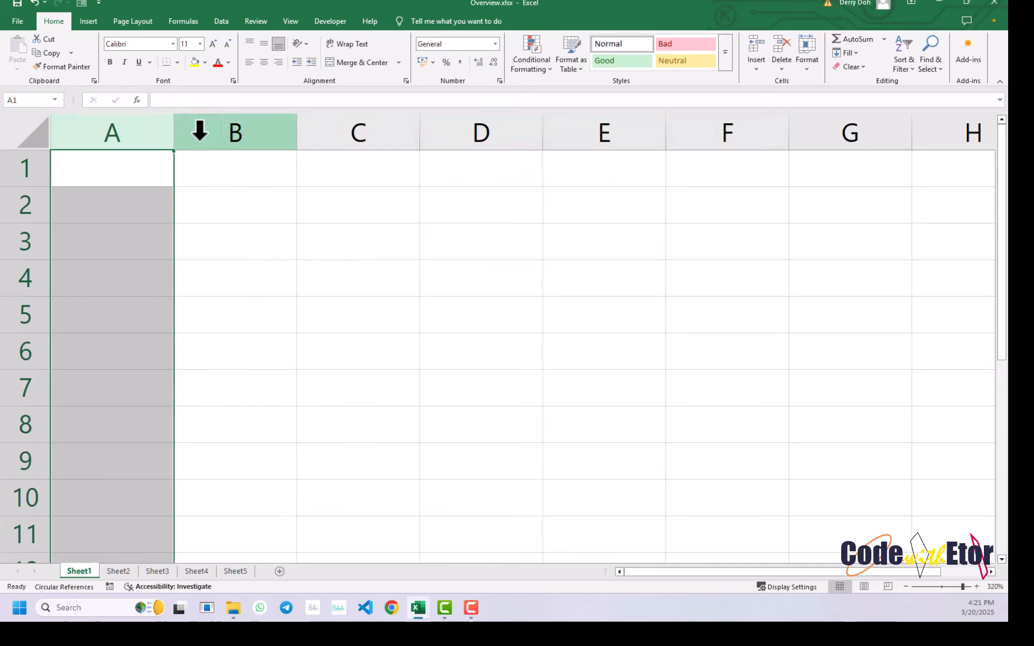
left_click(215, 132)
left_click(352, 133)
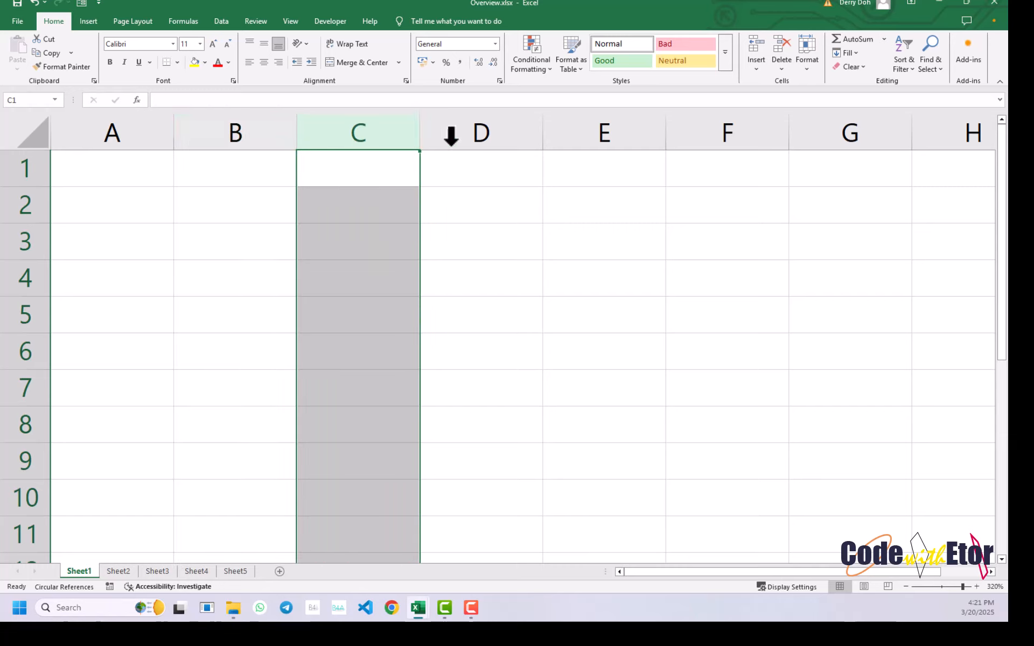
left_click(481, 134)
left_click(602, 131)
left_click(742, 130)
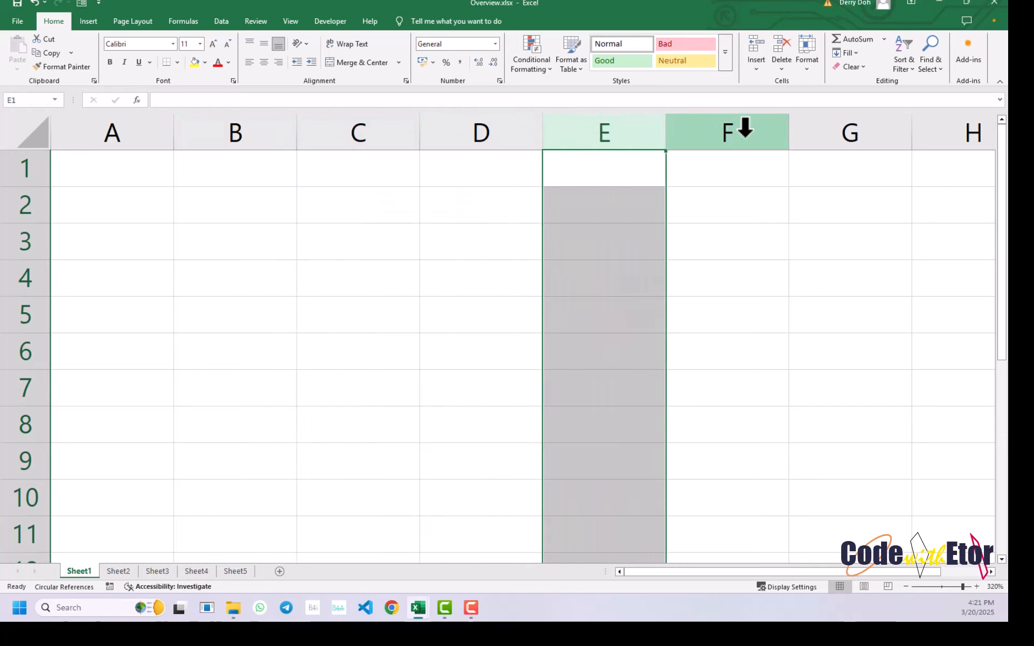
left_click(842, 133)
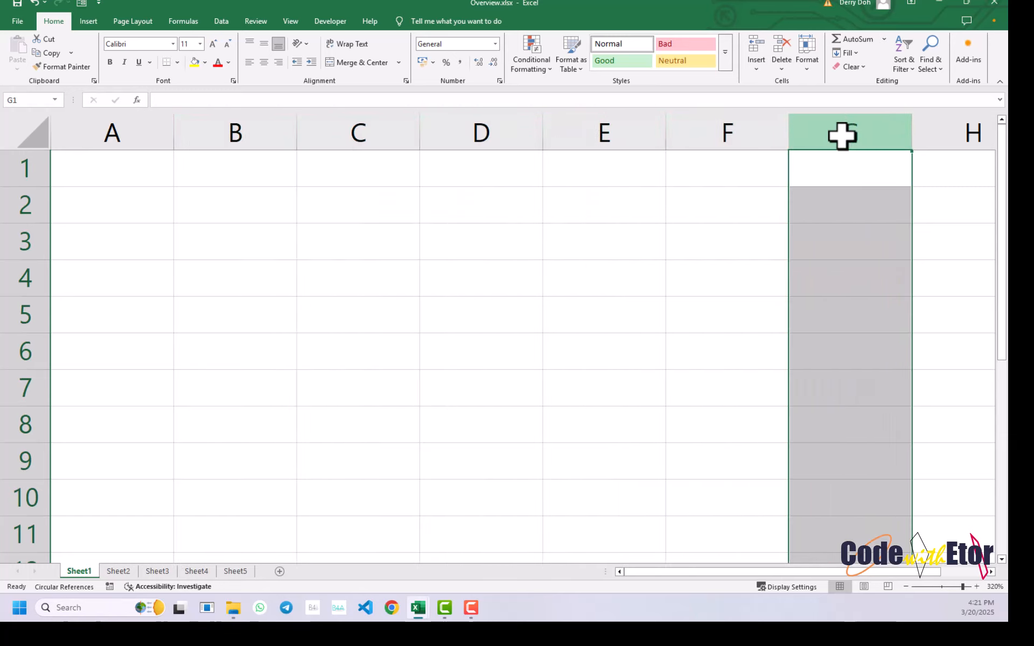
- Move along row 1 out to column AU and back to A1, finishing with all of column A selected
key("Right")
key("Right")
key("Right")
key("Right")
key("Right")
key("Right")
key("Right")
key("Right")
key("Right")
key("Right")
key("Right")
key("Right")
key("Right")
key("Right")
key("Right")
key("Right")
key("Right")
key("Right")
key("Right")
key("Right")
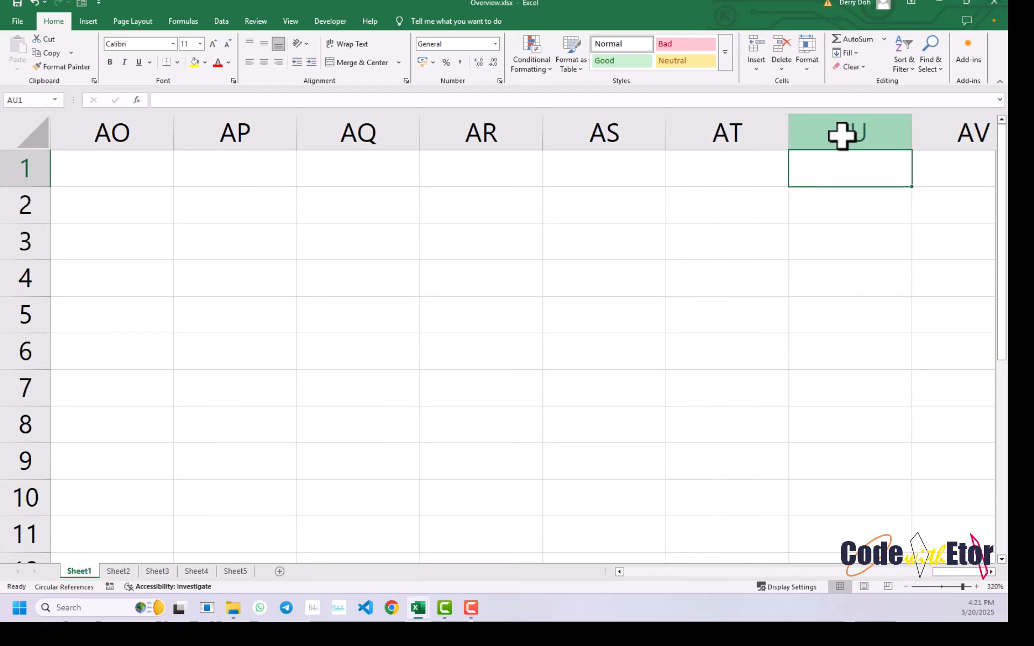
key("Left")
key("Left")
key("Left")
key("Left")
key("Left")
key("Left")
key("Left")
key("Left")
key("Left")
key("Left")
key("Left")
key("Left")
key("Left")
key("Left")
key("Left")
key("Left")
key("Left")
key("Left")
key("Left")
key("Left")
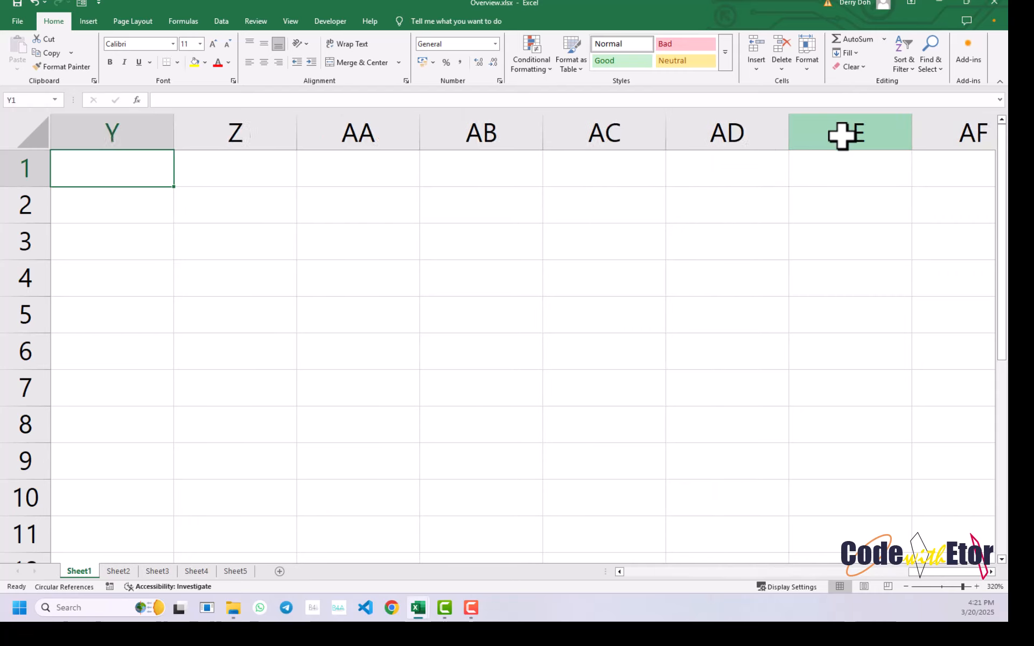
key("Left")
key("Left")
key("Left")
key("Left")
key("Left")
key("Left")
key("Left")
key("Left")
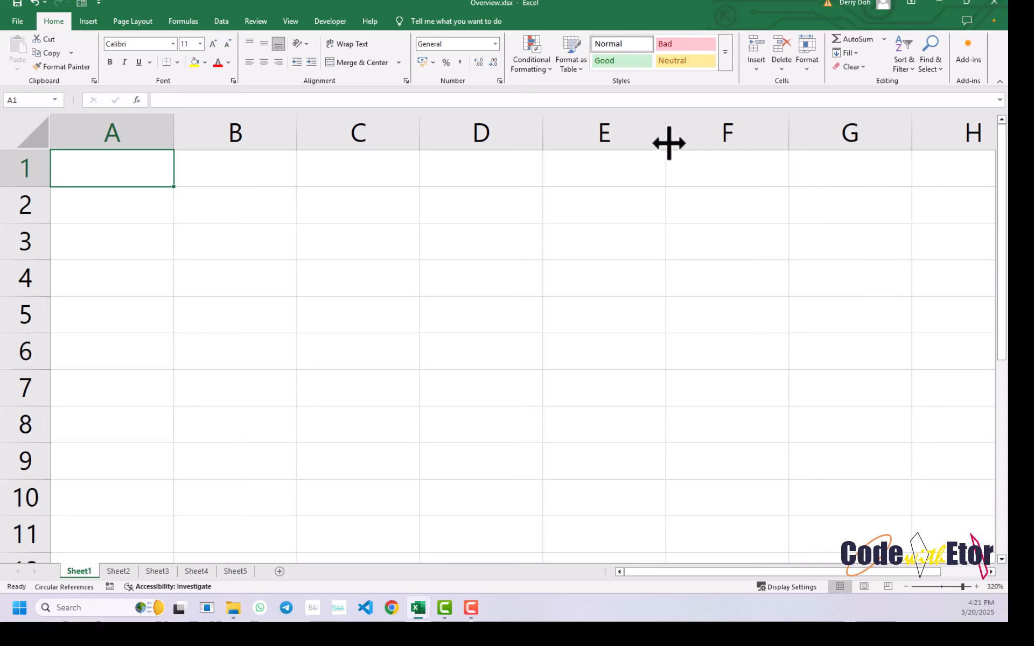
left_click(146, 130)
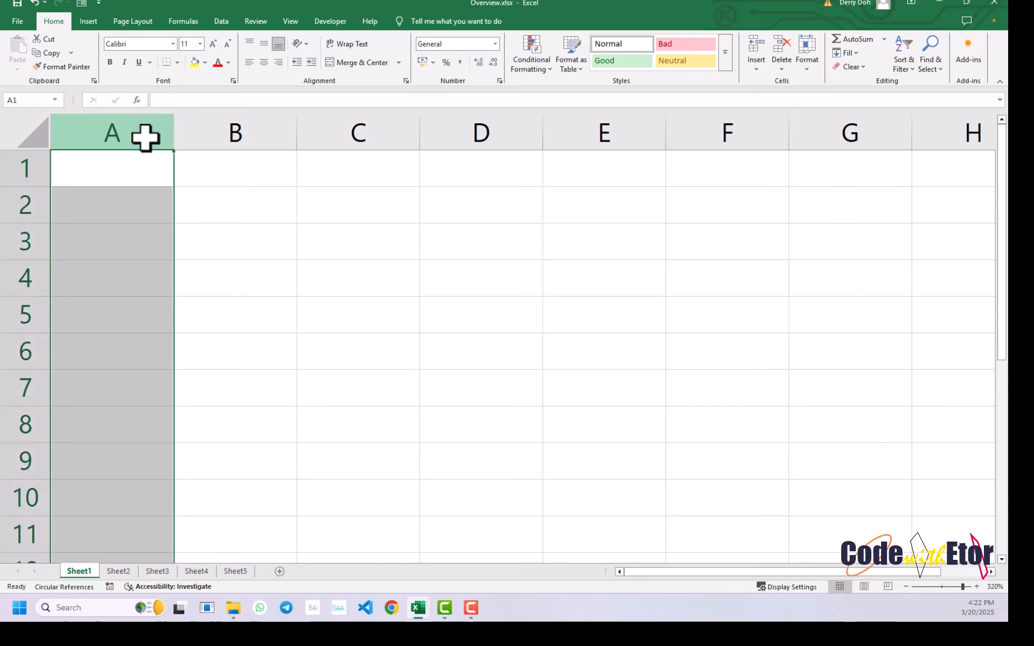
- Select row 1, extend the selection over several rows below it, and select rows 1 to 4 individually
left_click(28, 167)
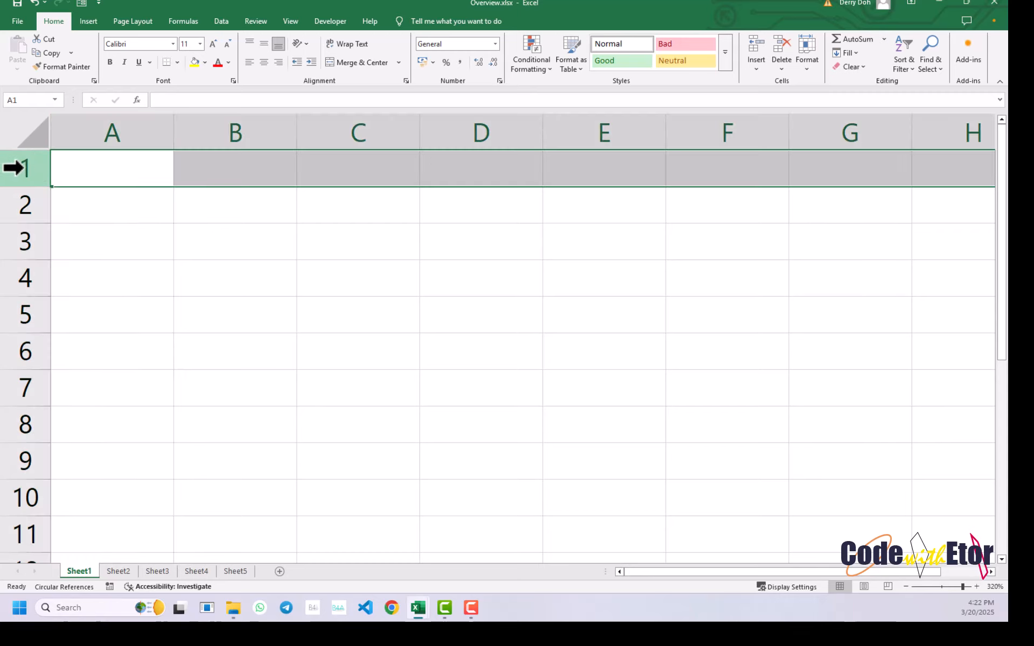
left_click_drag(12, 168, 30, 347)
left_click(24, 174)
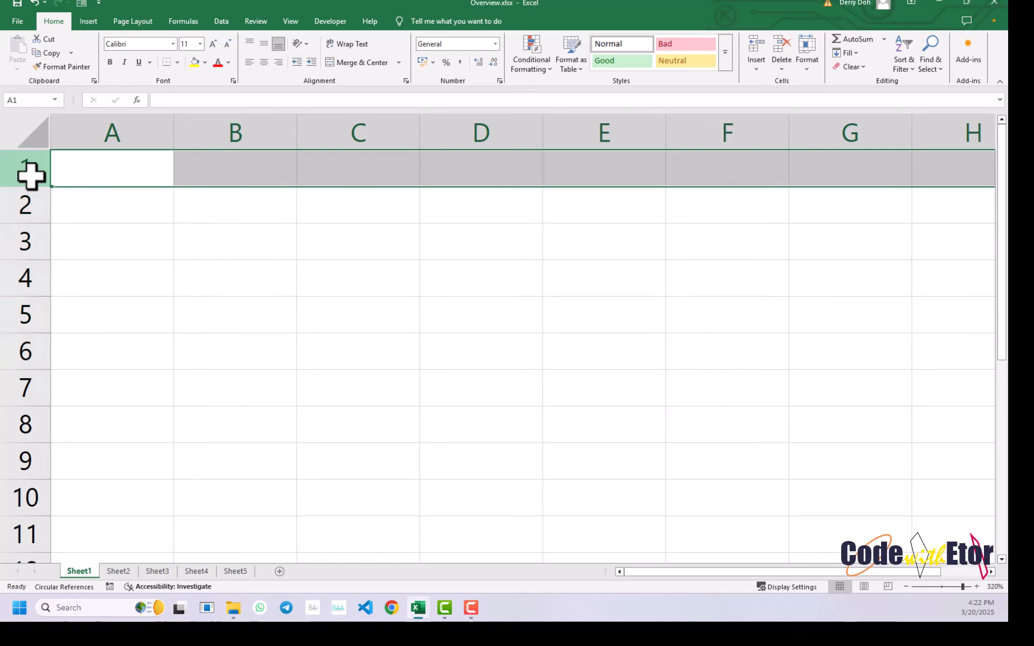
left_click(16, 203)
left_click(21, 242)
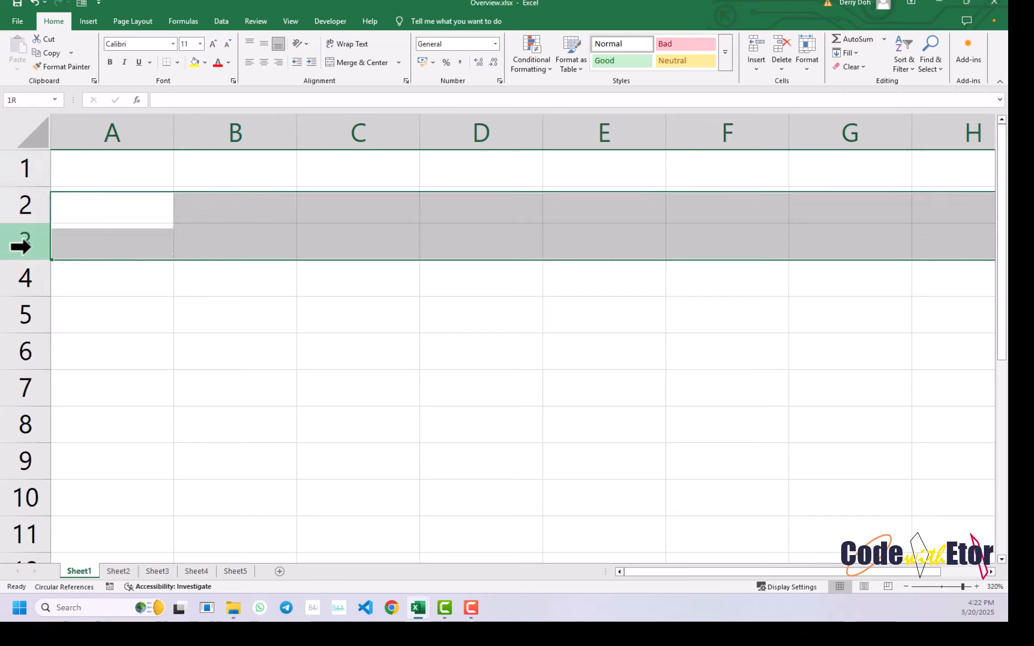
left_click(28, 276)
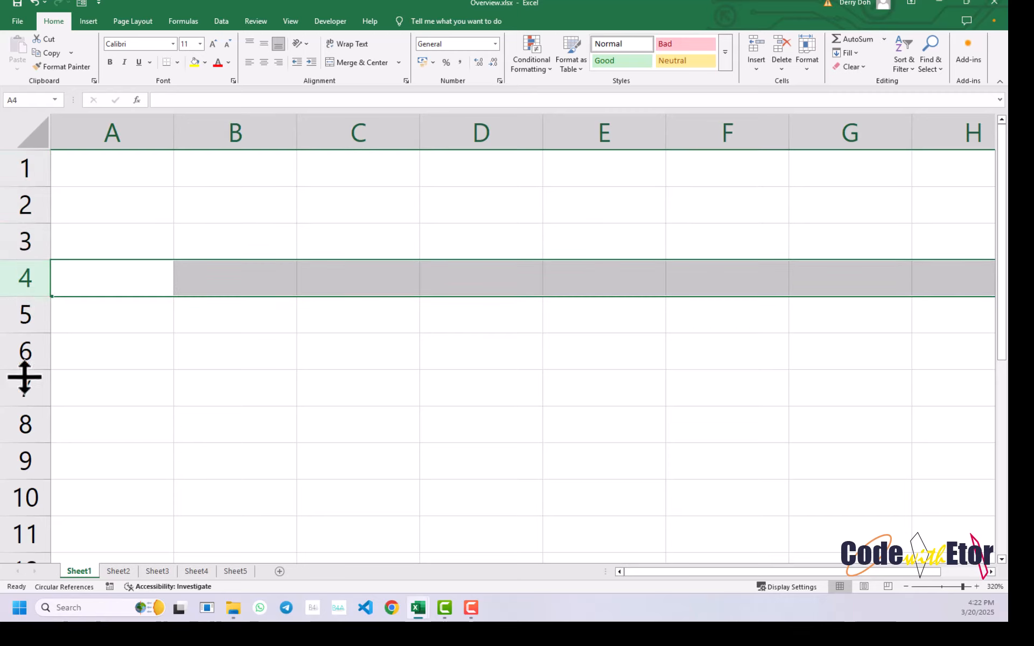
- Select row 8, move down column A to about row 30 and go back up towards the first rows
left_click(25, 419)
key("Down")
key("Down")
key("Down")
key("Down")
key("Down")
key("Down")
key("Down")
key("Down")
key("Down")
key("Down")
key("Down")
key("Down")
key("Down")
key("Down")
key("Down")
key("Down")
key("Down")
key("Down")
key("Down")
key("Down")
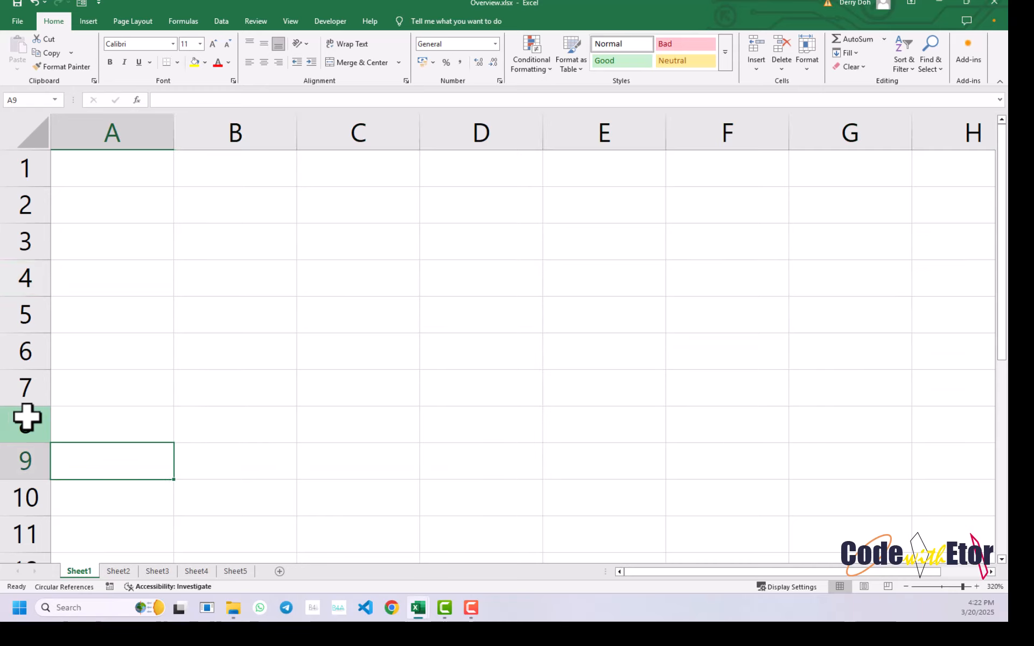
key("Up")
key("Up")
key("Up")
key("Up")
key("Up")
key("Up")
key("Up")
key("Up")
key("Up")
key("Up")
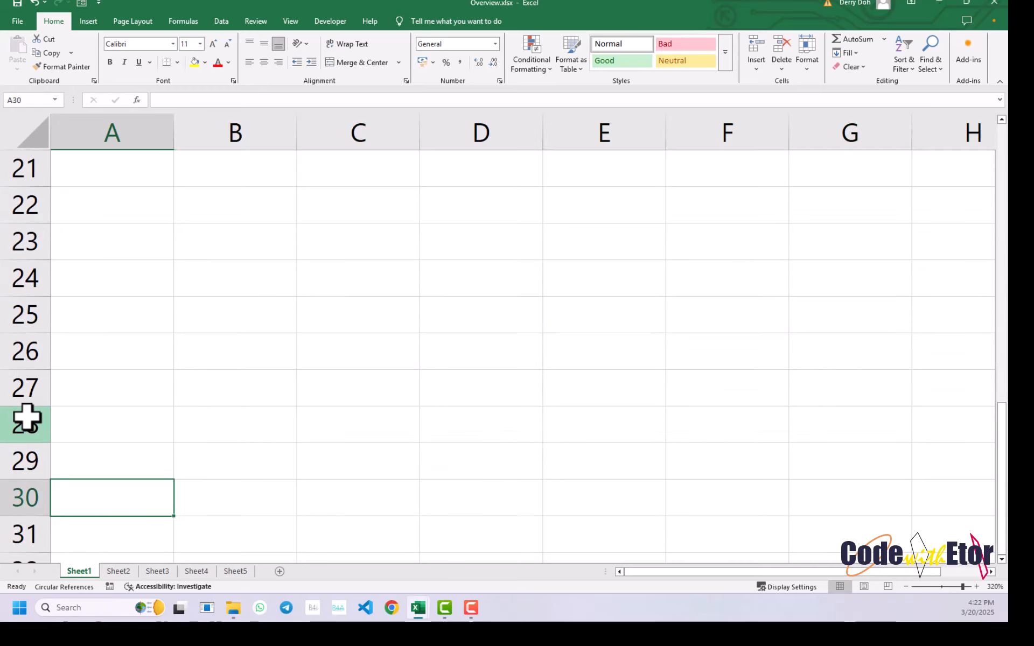
key("Up")
key("Up")
key("Up")
key("Up")
key("Up")
key("Up")
key("Up")
key("Up")
key("Up")
key("Up")
key("Up")
key("Up")
key("Up")
key("Up")
key("Up")
key("Up")
key("Up")
key("Up")
key("Up")
key("Up")
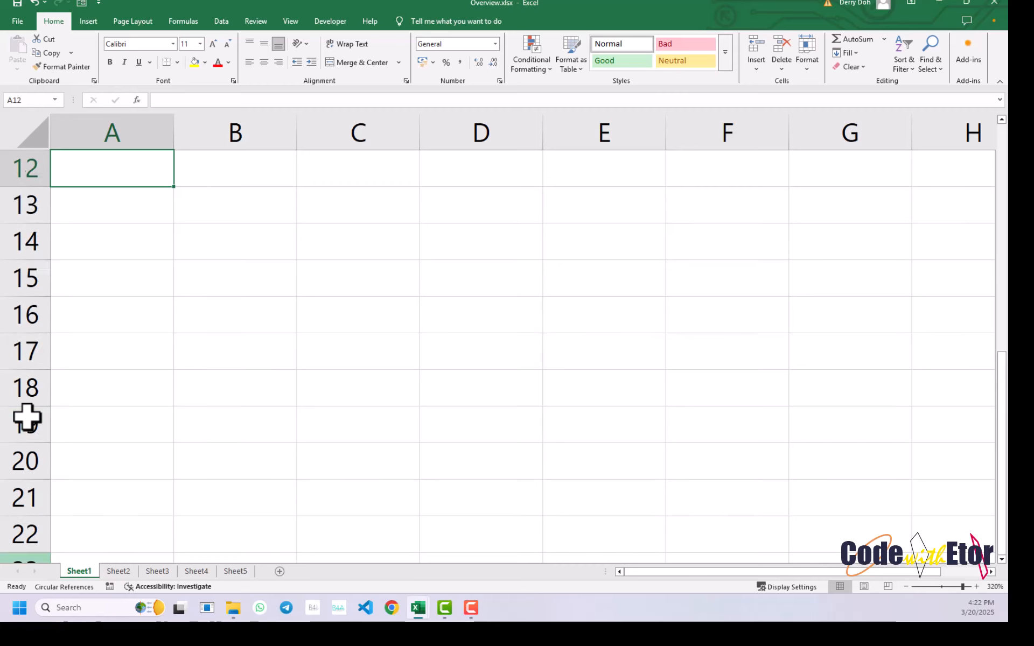
- Select cells B4, B3 and C3 in turn, selecting row 3 to point out C3's row
left_click(205, 277)
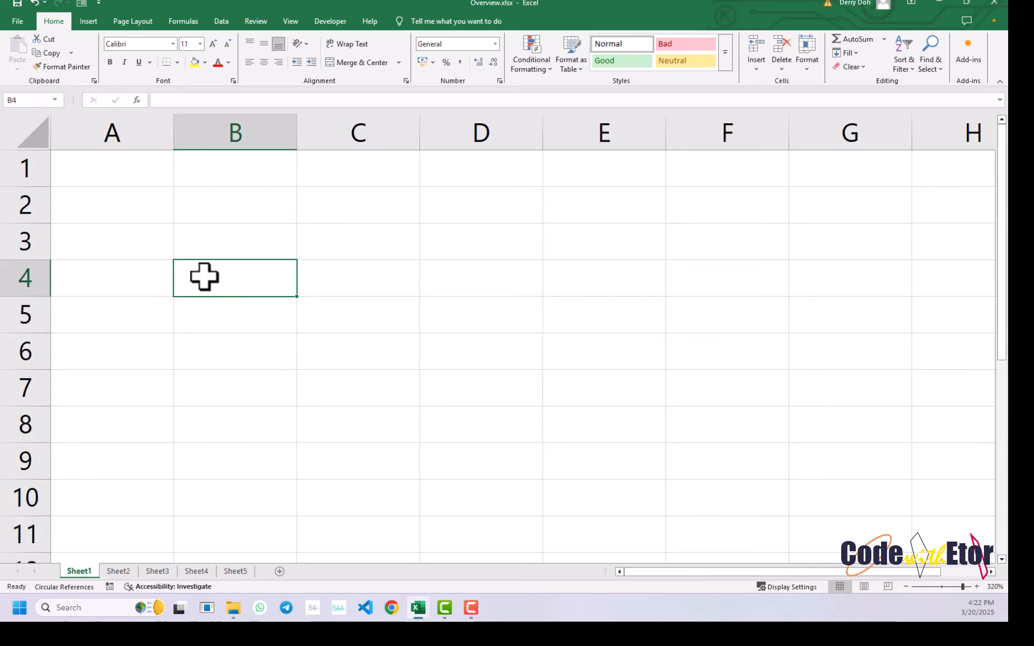
left_click(202, 236)
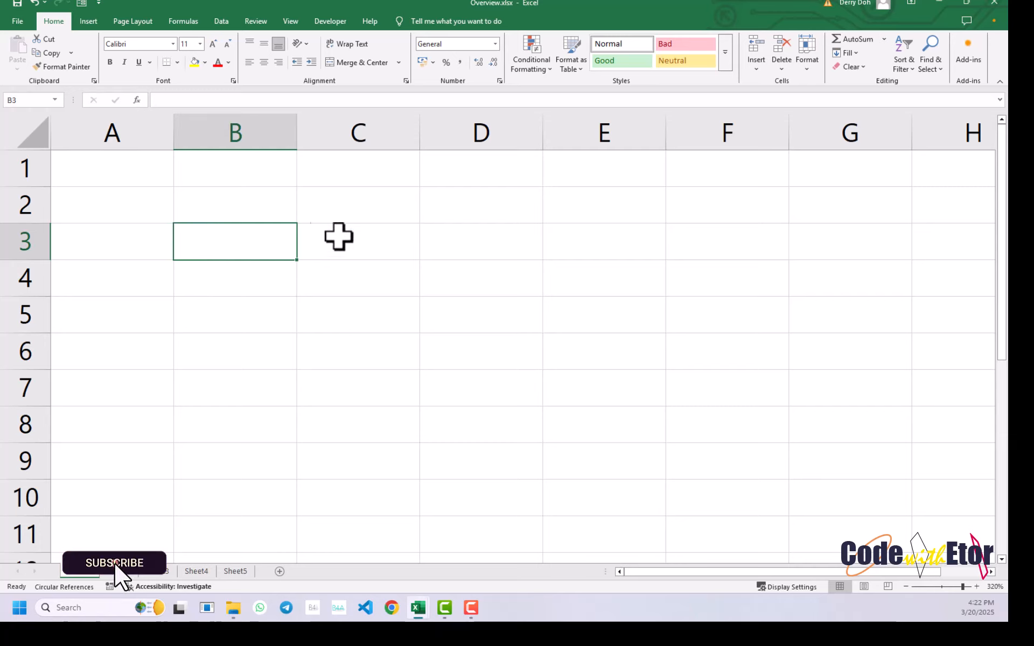
left_click(357, 240)
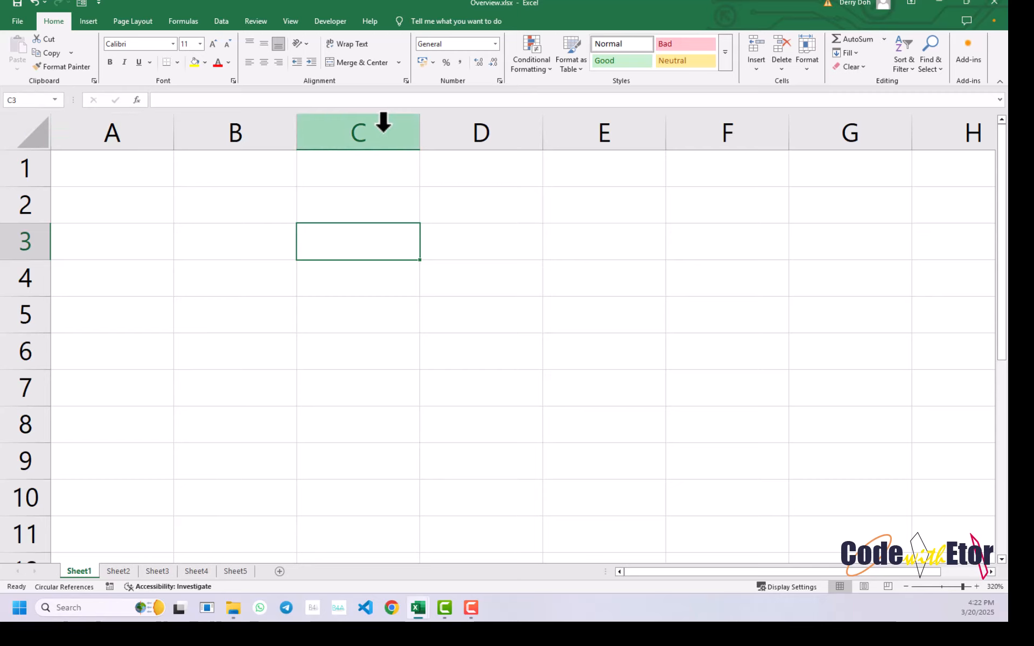
left_click(18, 240)
left_click(387, 242)
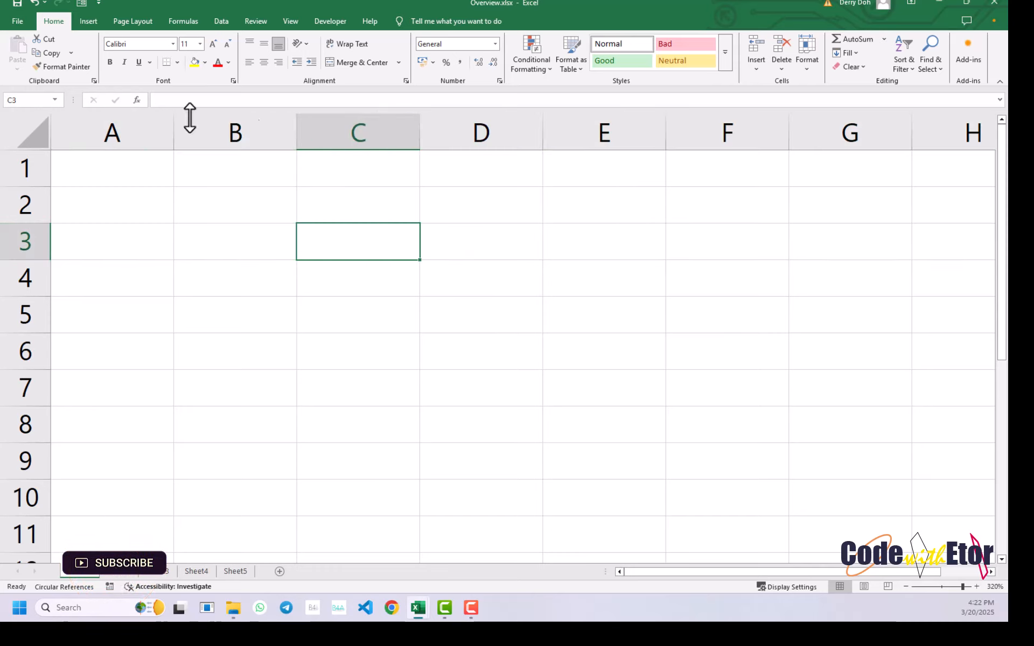
- Select cells F6, E8 and B7 in turn to examine their column and row addresses
left_click(709, 351)
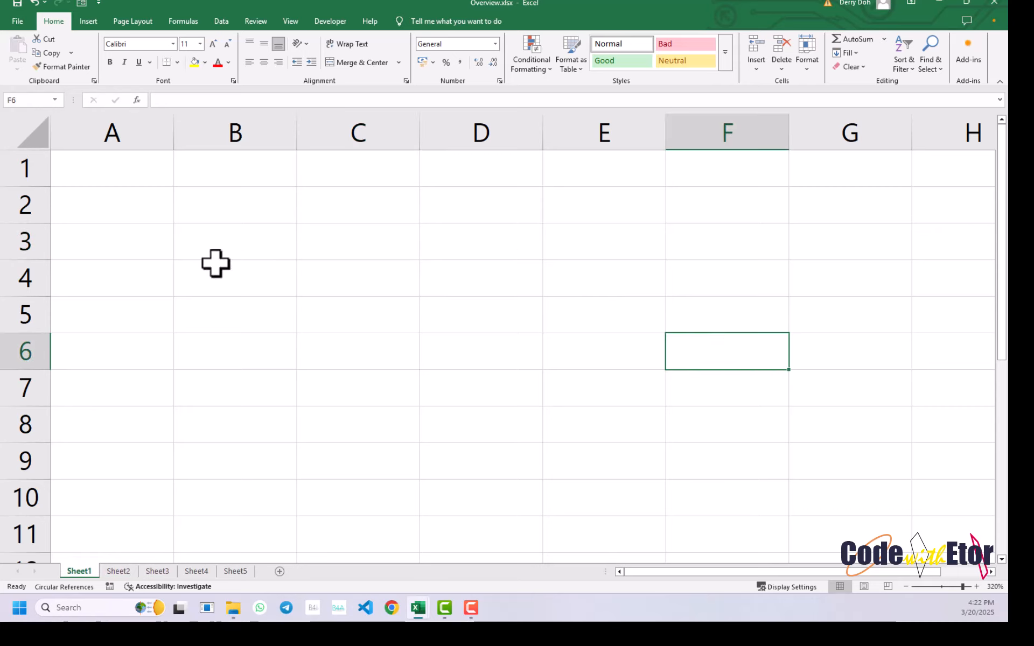
left_click(615, 434)
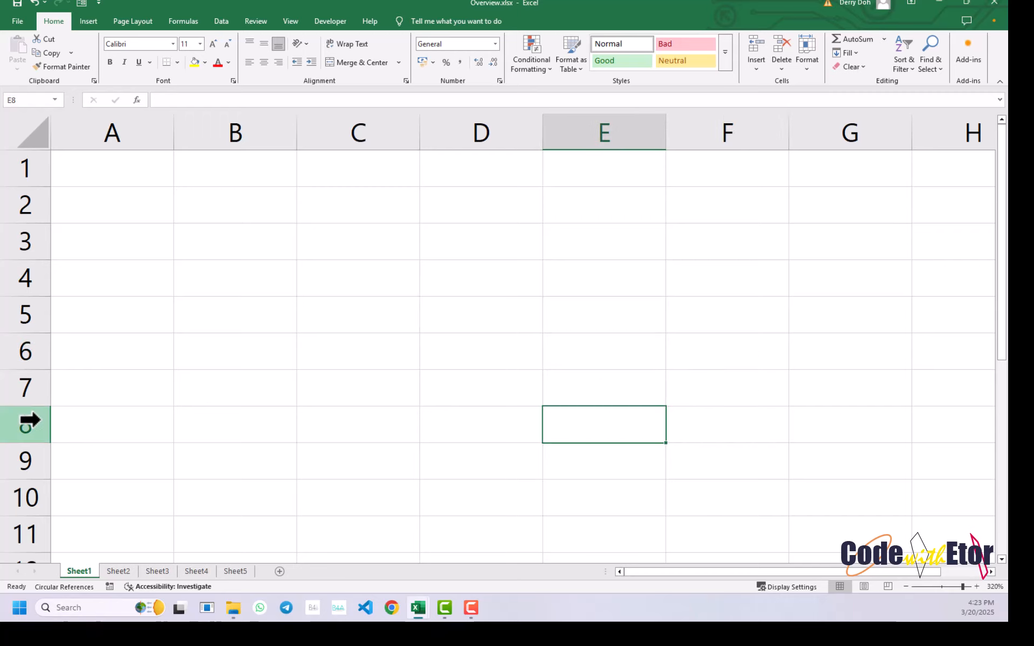
left_click(229, 390)
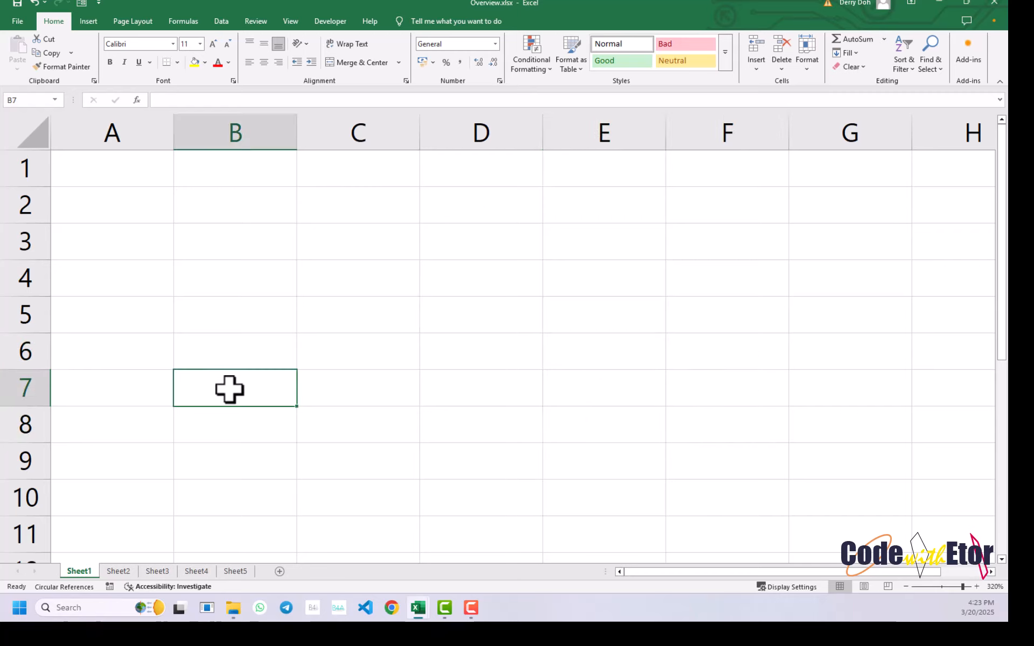
- Move right along row 7 from cell D7 to cell AV7
left_click(464, 389)
key("Right")
key("Right")
key("Right")
key("Right")
key("Right")
key("Right")
key("Right")
key("Right")
key("Right")
key("Right")
key("Right")
key("Right")
key("Right")
key("Right")
key("Right")
key("Right")
key("Right")
key("Right")
key("Right")
key("Right")
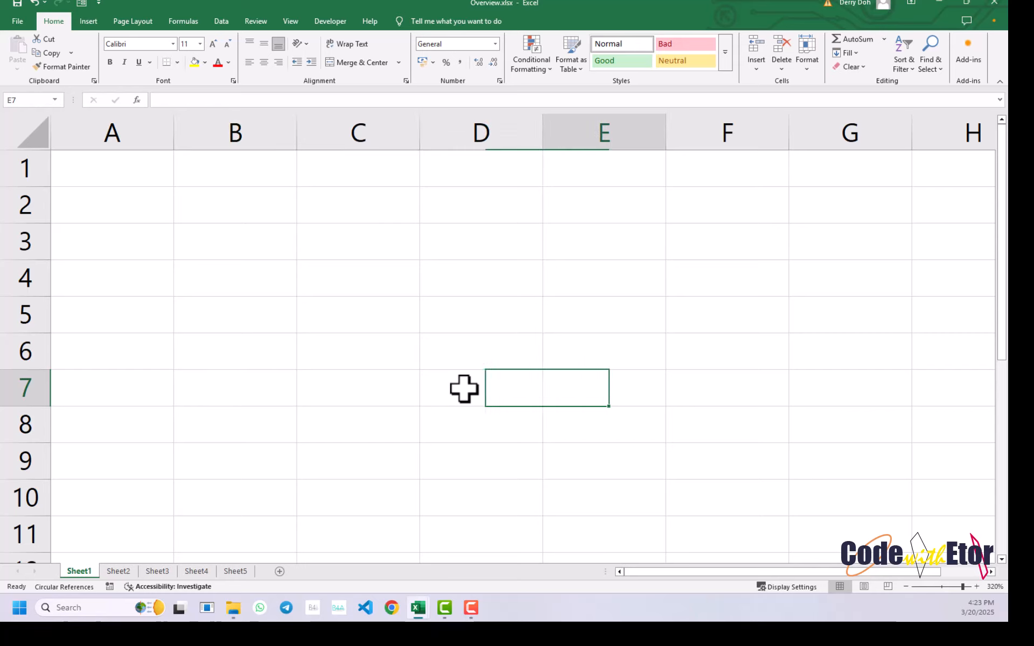
key("Right")
key("Right")
key("Right")
key("Right")
key("Right")
key("Right")
key("Right")
key("Right")
key("Right")
key("Right")
key("Right")
key("Right")
key("Right")
key("Right")
key("Right")
key("Right")
key("Right")
key("Right")
key("Right")
key("Right")
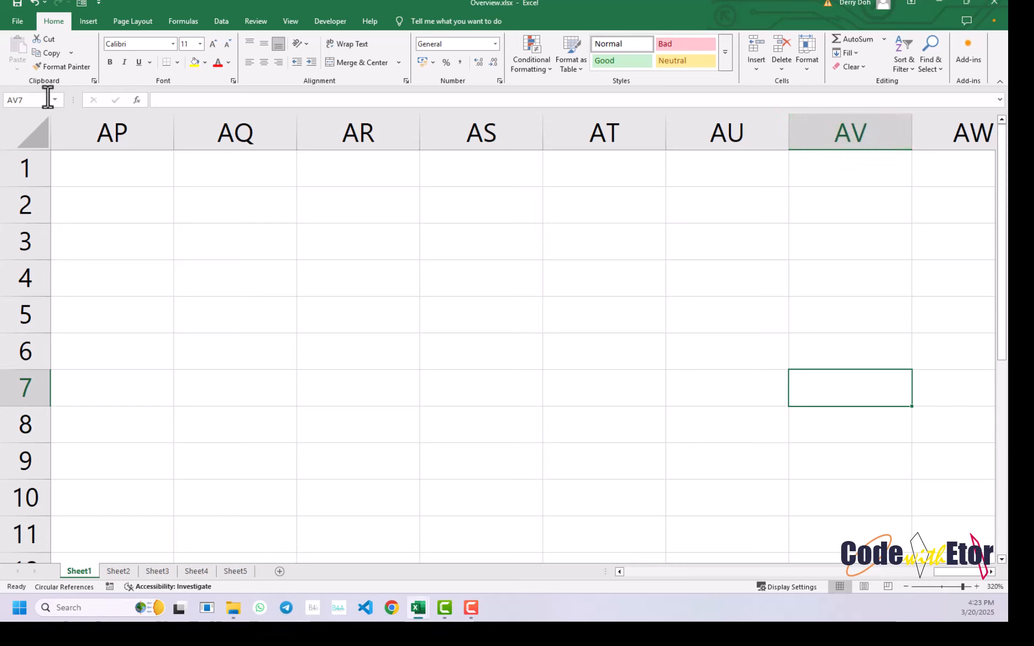
- Select a cell in row 2, move left along the row to column A, and select cell A1
left_click(407, 208)
key("Left")
key("Left")
key("Left")
key("Left")
key("Left")
key("Left")
key("Left")
key("Left")
key("Left")
key("Left")
key("Left")
key("Left")
key("Left")
key("Left")
key("Left")
key("Left")
key("Left")
key("Left")
key("Left")
key("Left")
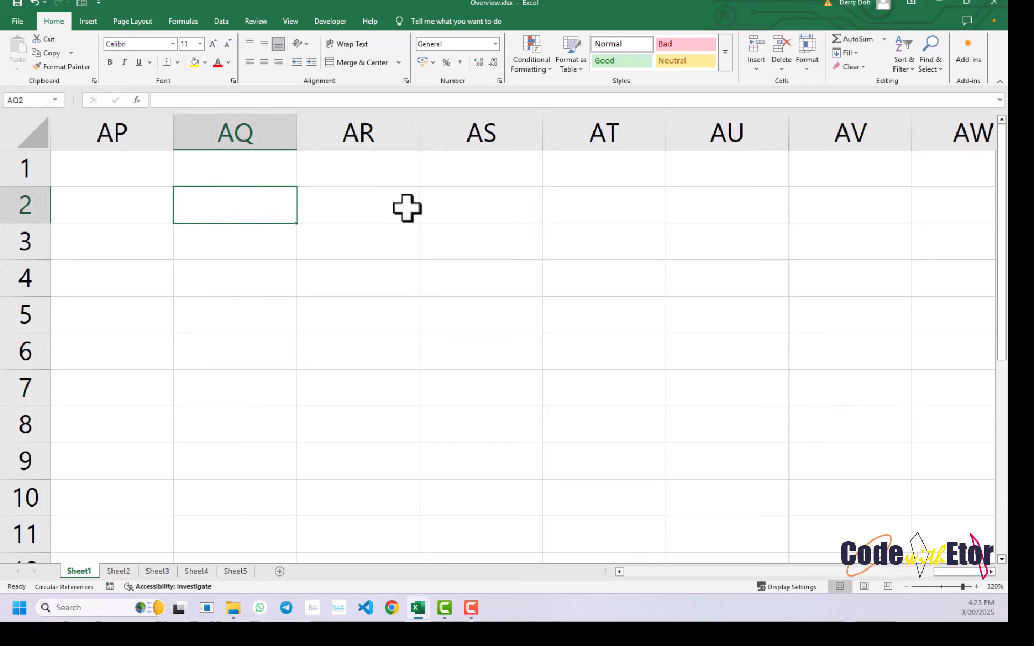
key("Left")
key("Left")
key("Left")
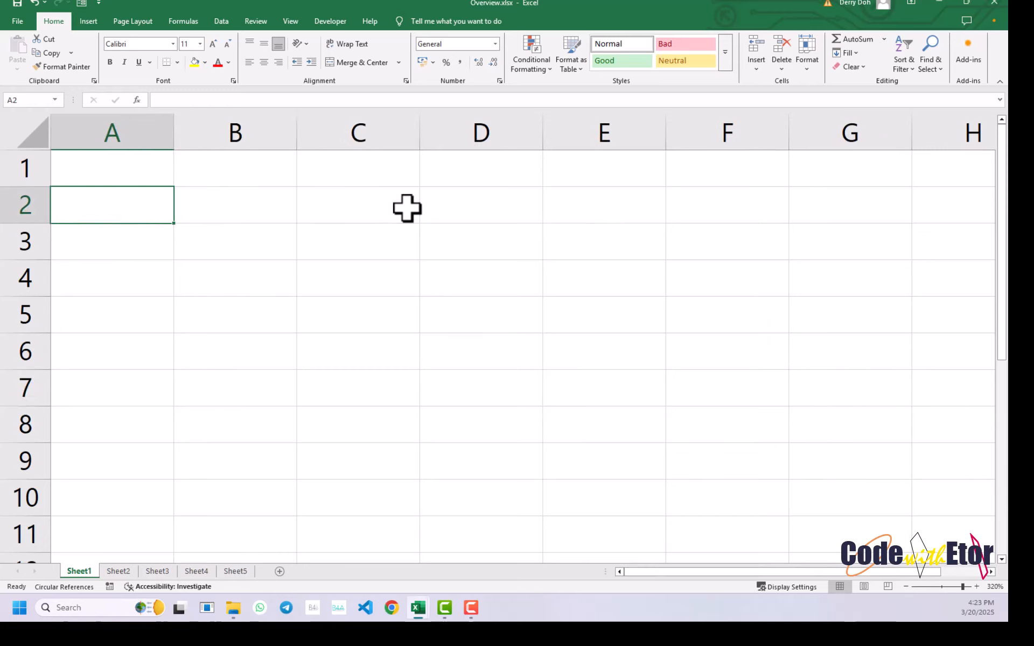
left_click(140, 168)
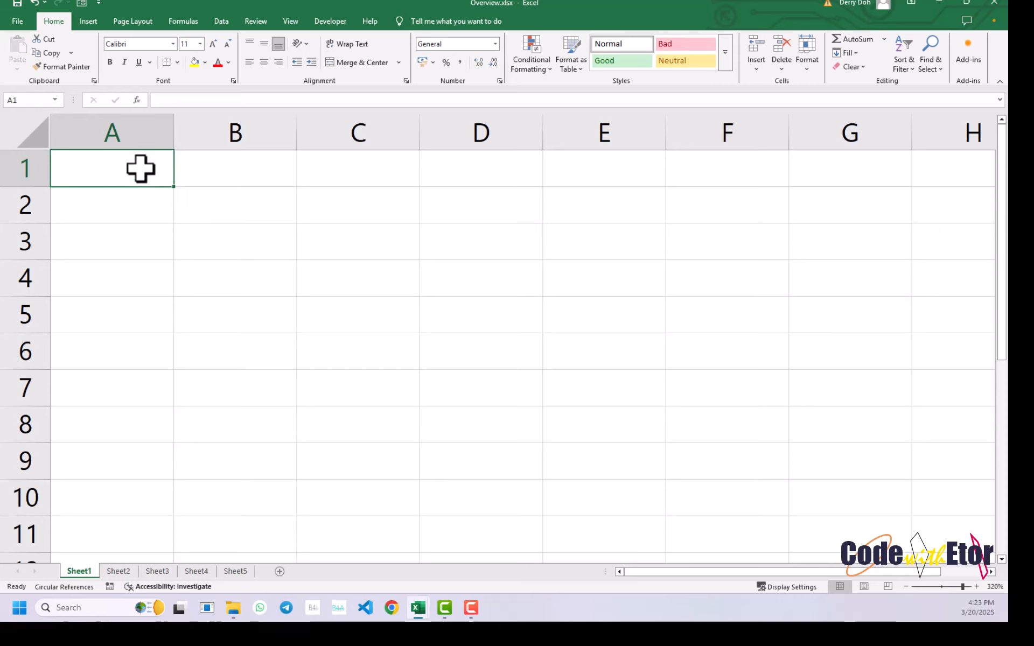
- Select cell B2 and extend the selection down column B, ending with the range B2:B4
left_click(222, 206)
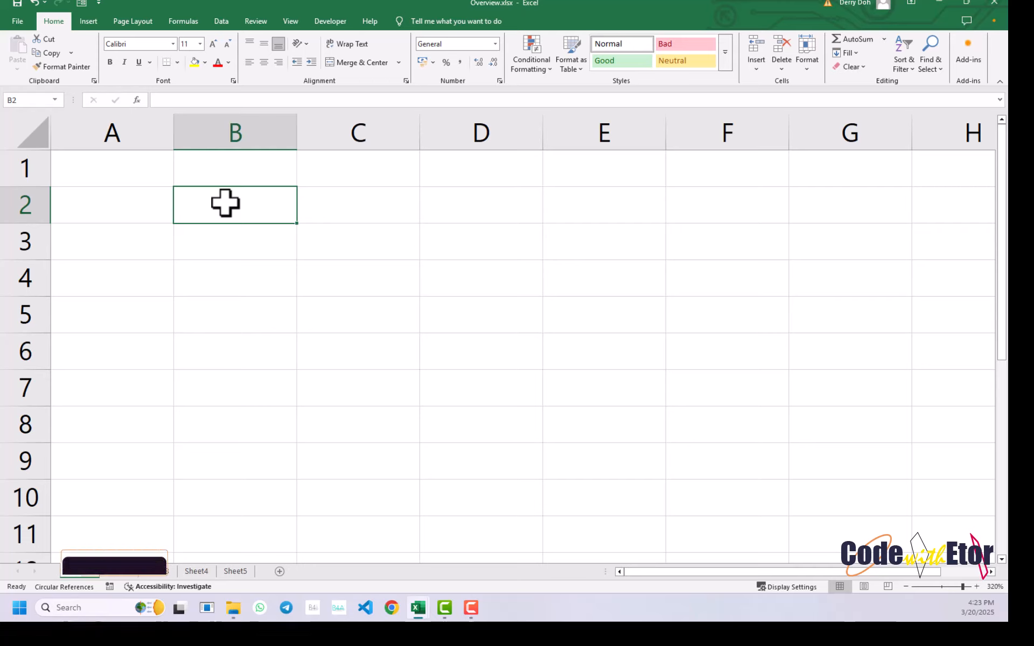
left_click_drag(225, 203, 224, 226)
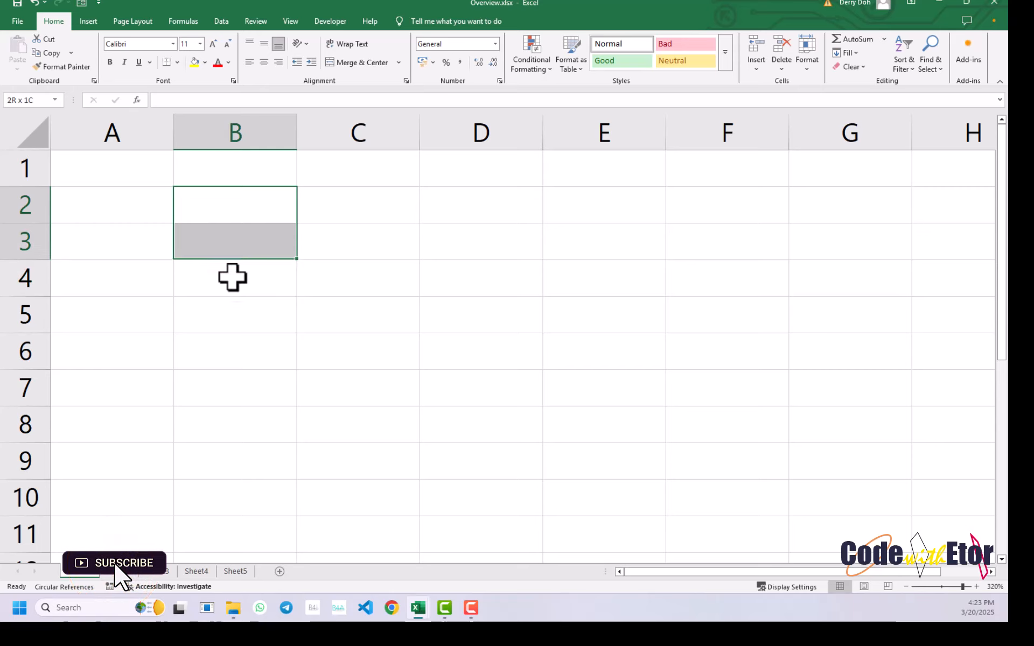
mouse_move(232, 278)
left_mouse_down()
mouse_move(233, 295)
mouse_move(238, 210)
mouse_move(235, 292)
left_mouse_up()
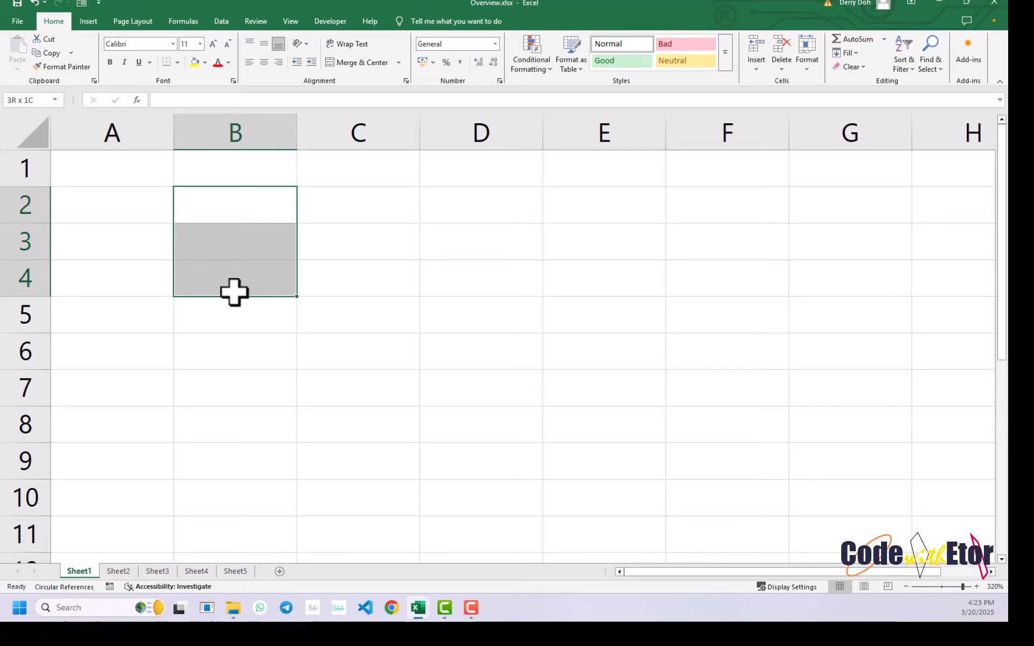
left_click(232, 204)
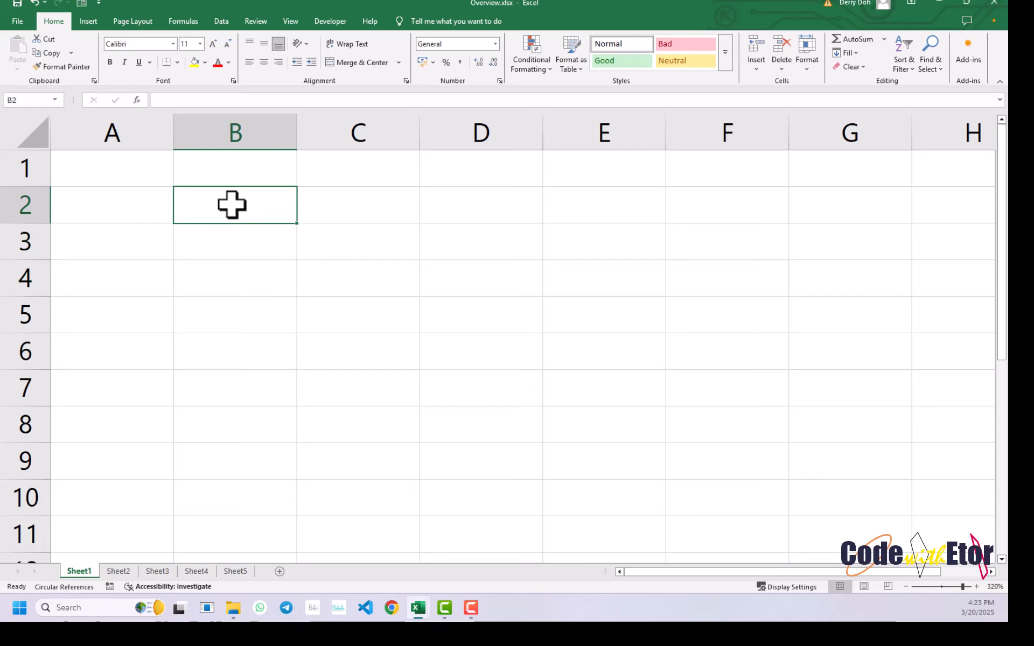
left_click_drag(232, 204, 232, 264)
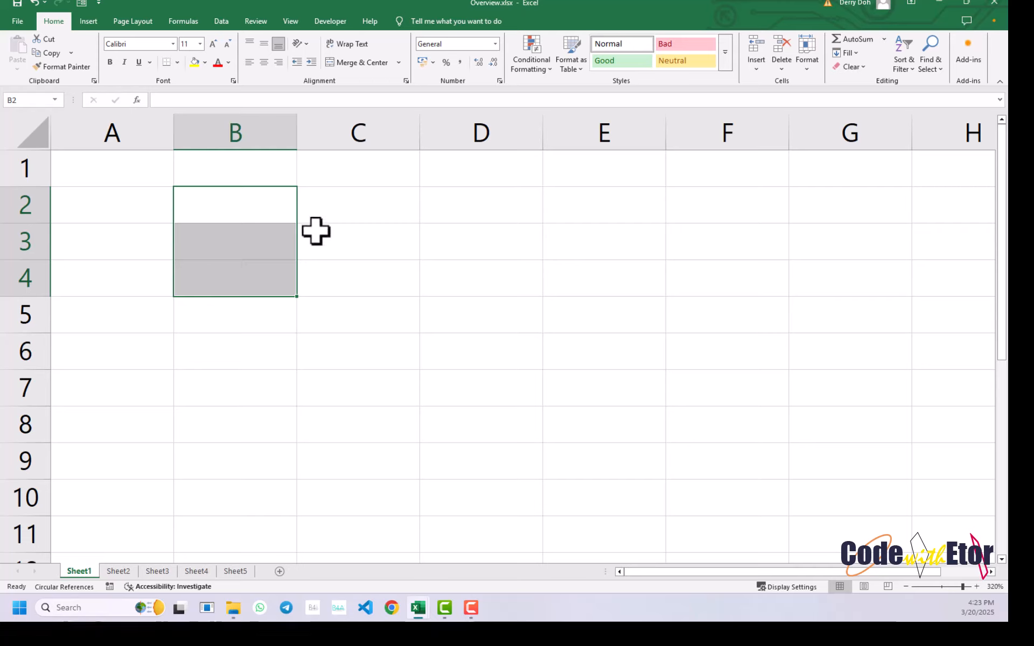
- Select cell C2, then the range C2:C4, and finally the range C2:C5
left_click(337, 212)
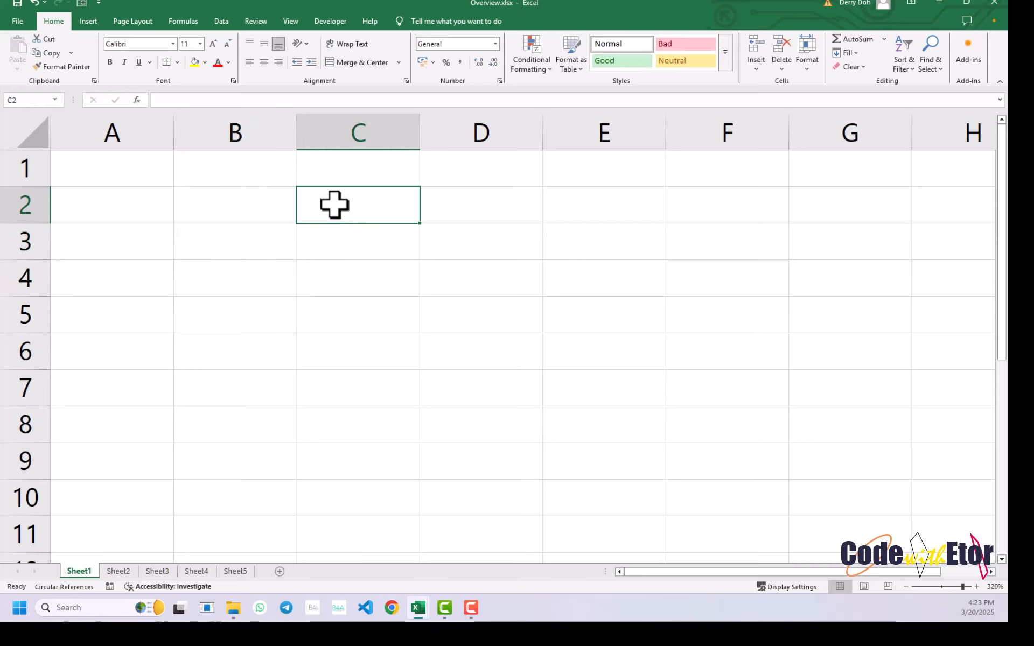
left_click_drag(335, 204, 334, 281)
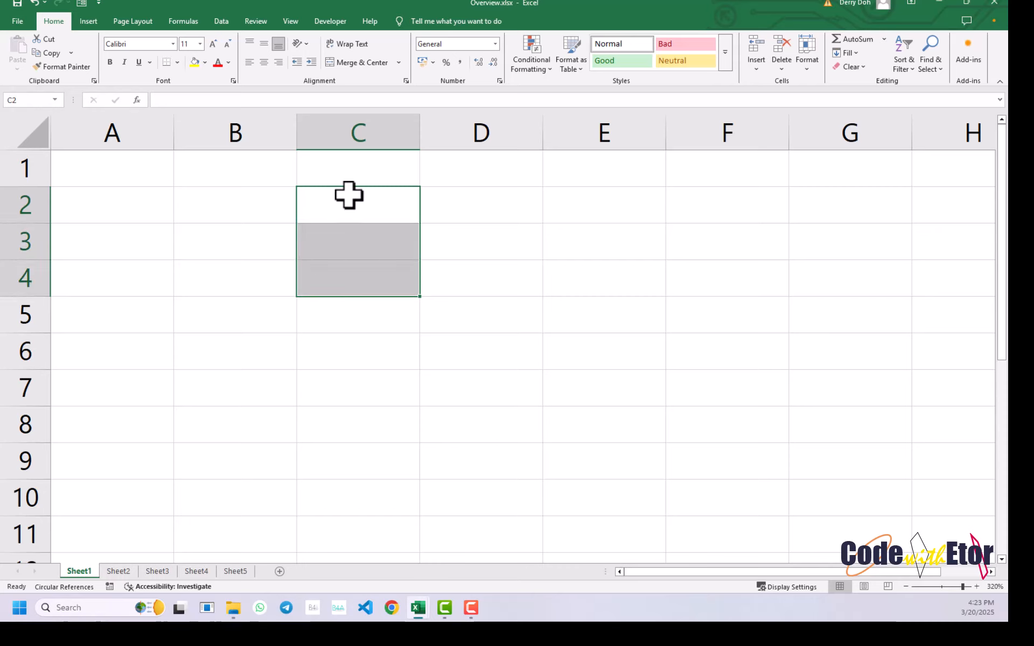
left_click_drag(349, 195, 347, 252)
left_click_drag(346, 212, 350, 330)
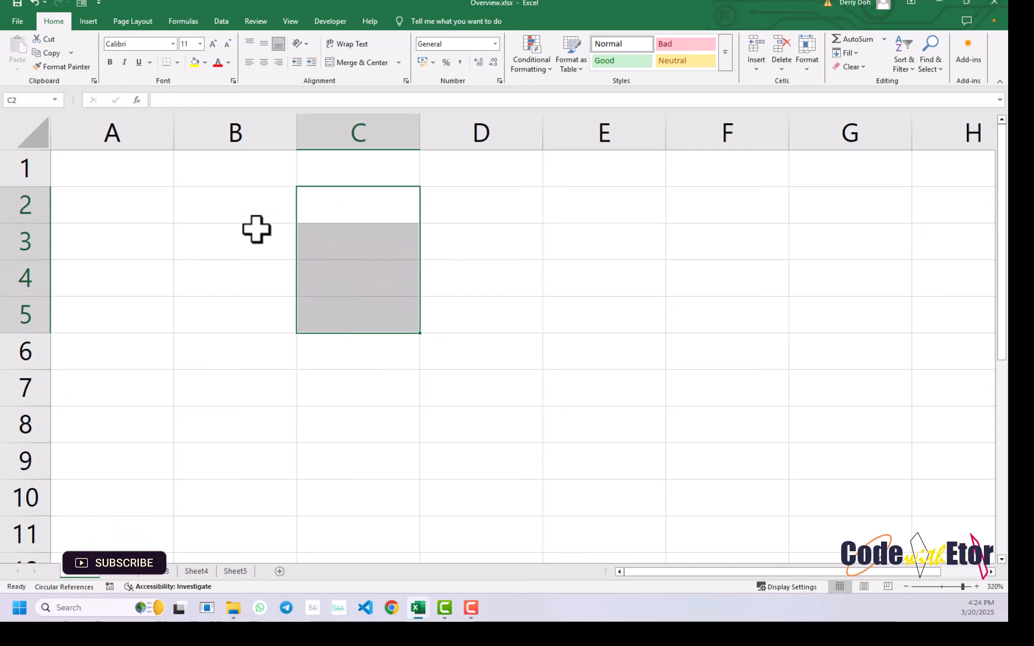
- Select cells B2, A1, B1 and B2 in turn to examine their addresses
left_click(235, 206)
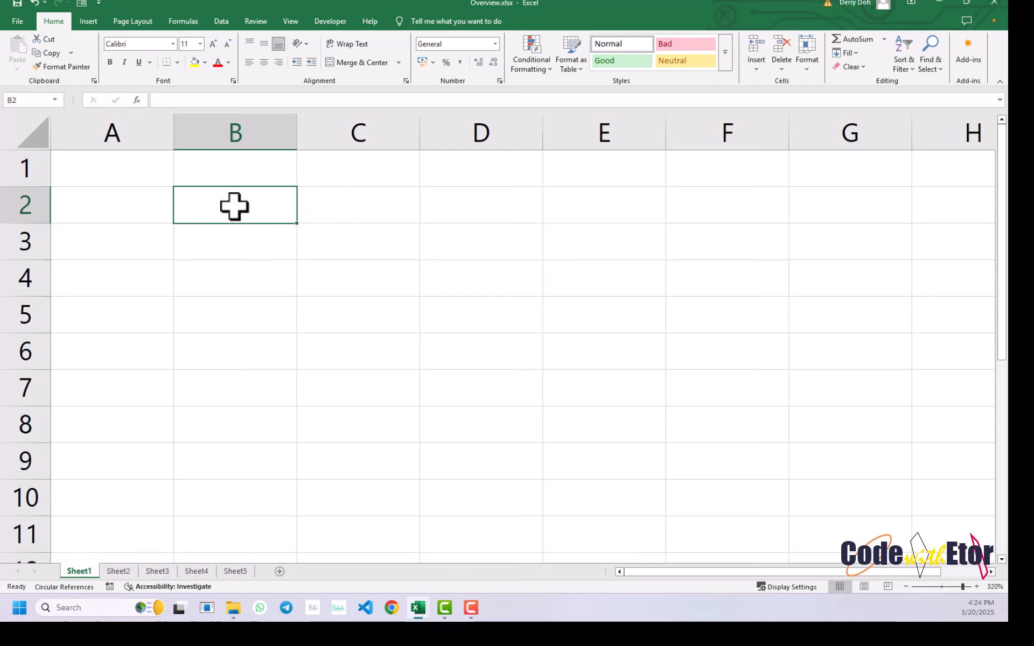
left_click(116, 171)
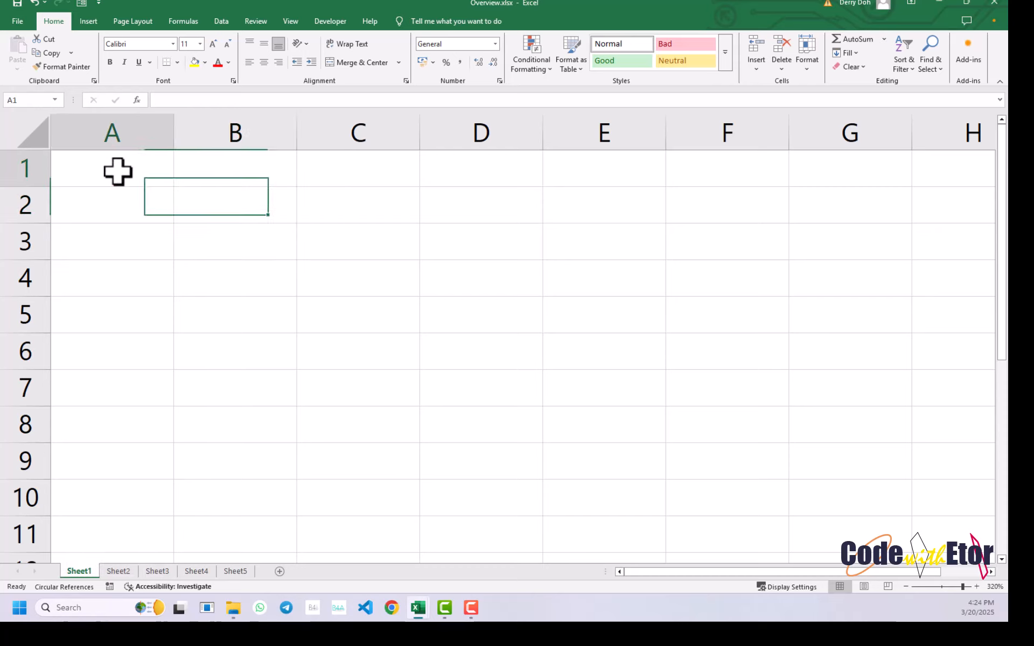
left_click(236, 175)
left_click(224, 208)
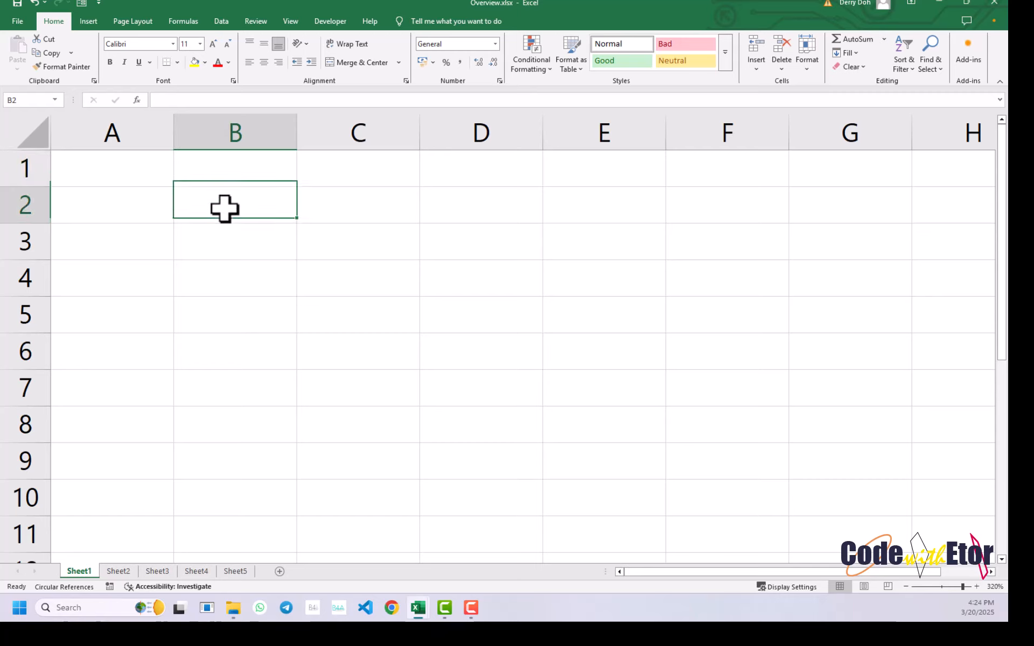
- Select cells A1 and B1, return to A1, and replace A1's address with a custom personal name
left_click(122, 174)
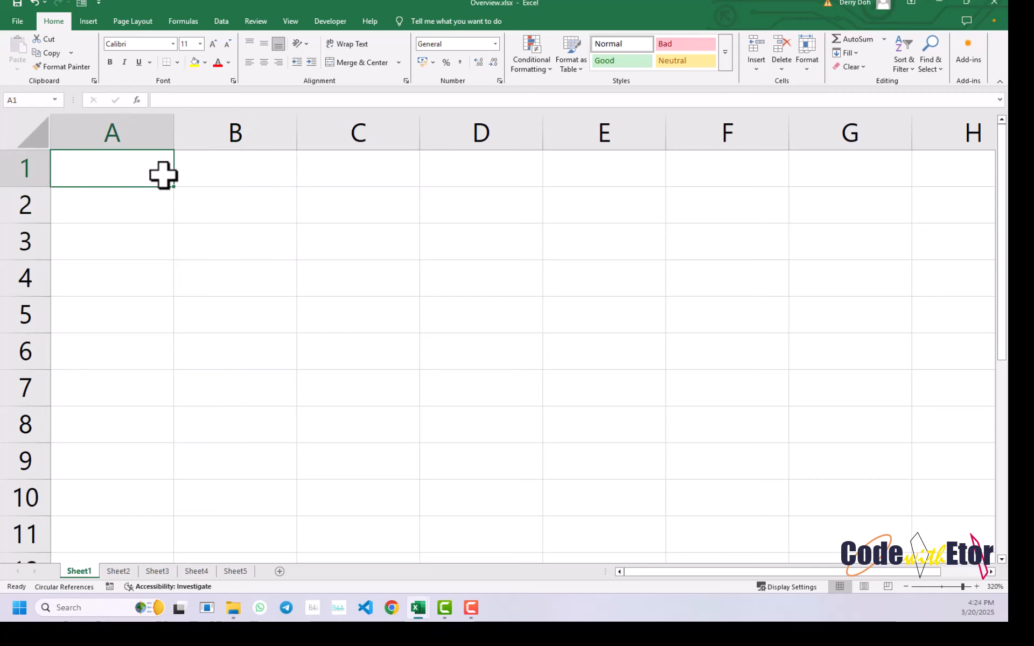
left_click(231, 172)
left_click(129, 167)
key("Return")
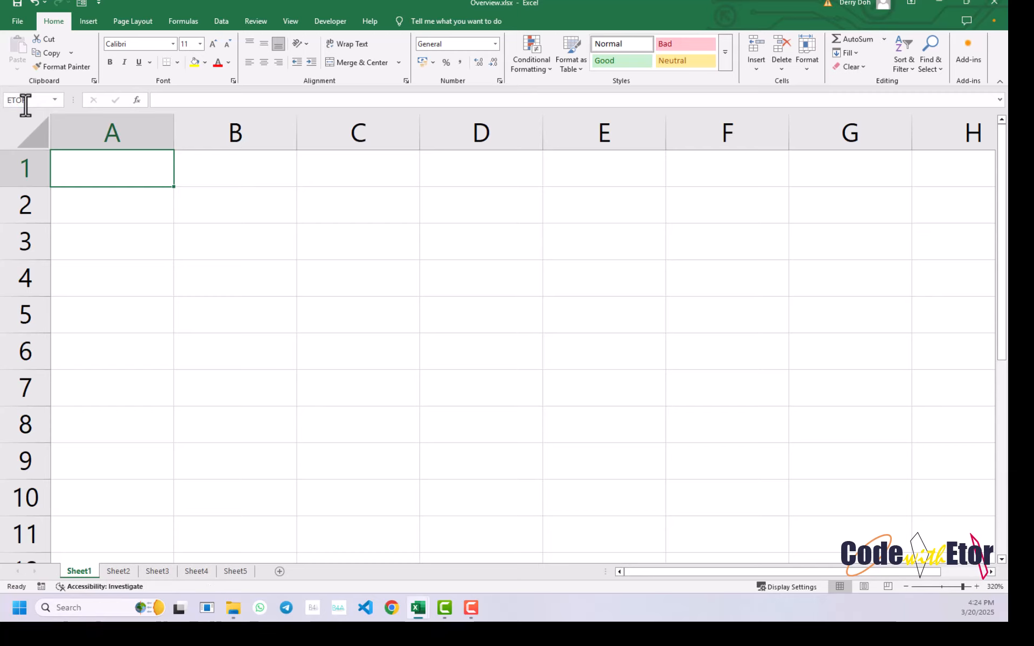
- Select column B and cell B1, and give cells C1 and A3 each a custom personal name
left_click(224, 129)
left_click(243, 173)
left_click(362, 173)
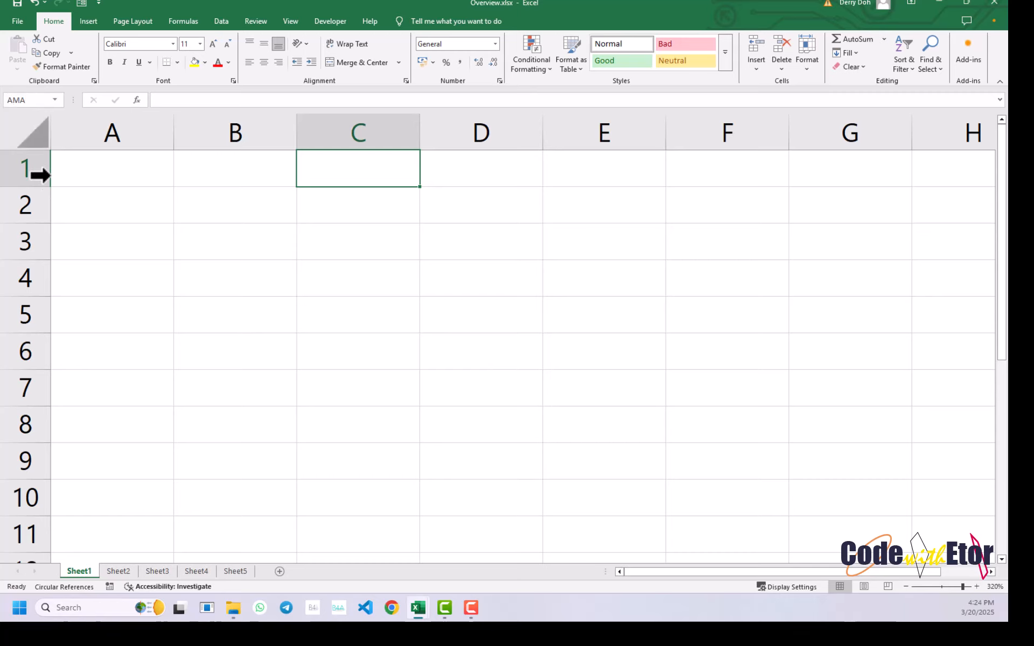
left_click(130, 246)
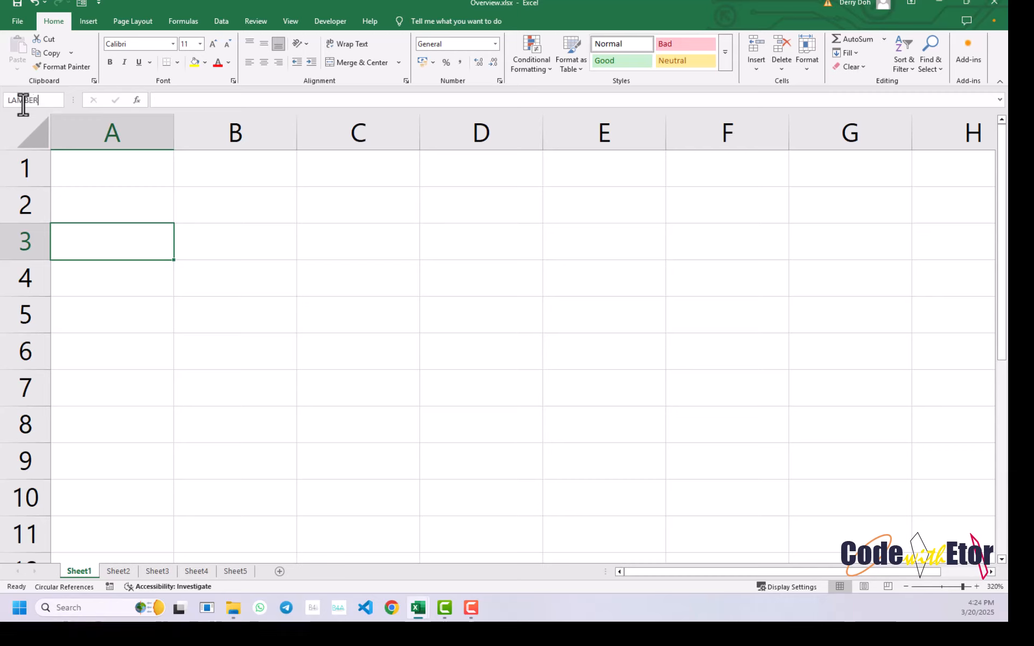
- Select cells B3, C3, D3, D4 and C4 in turn to examine their default addresses
left_click(286, 236)
left_click(334, 243)
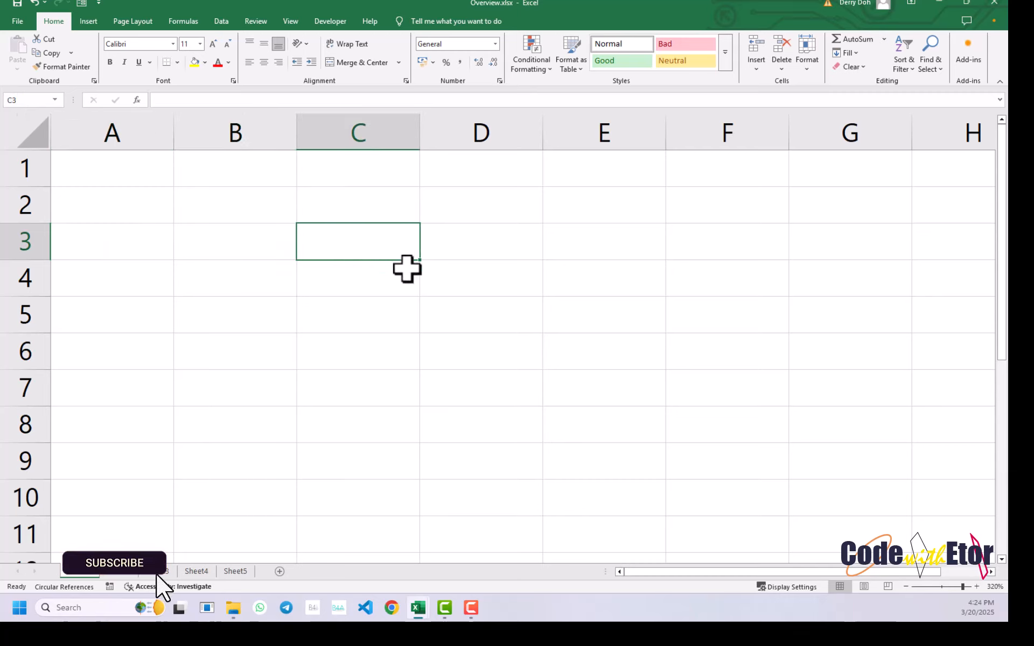
left_click(494, 241)
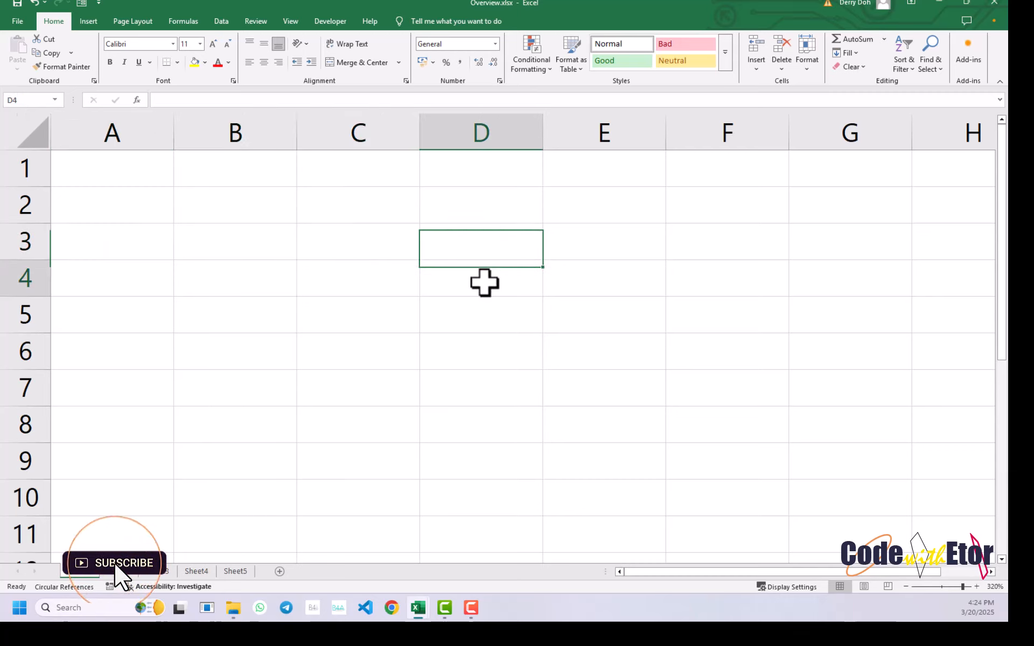
left_click(482, 281)
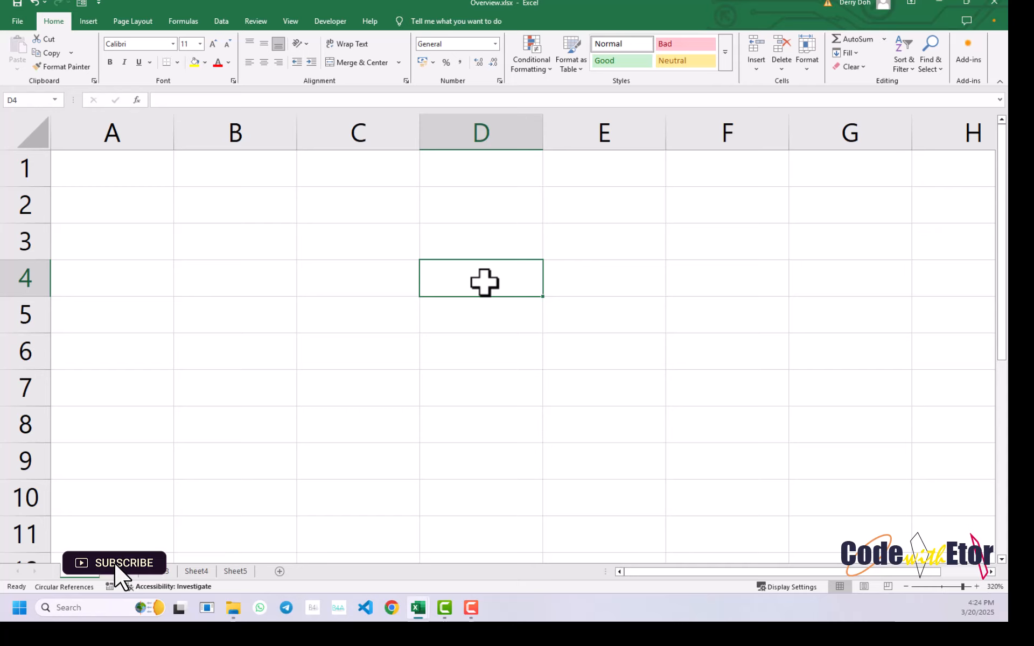
left_click(316, 272)
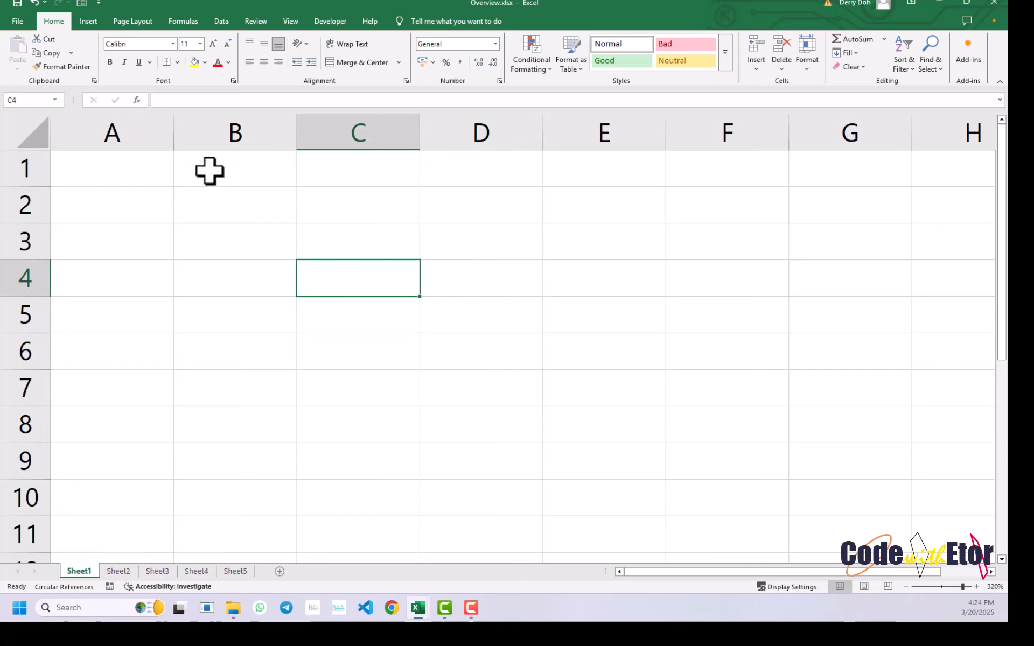
- Select the range B1:B2, cell B3, and the range B1:B3 in column B
left_click_drag(209, 171, 209, 201)
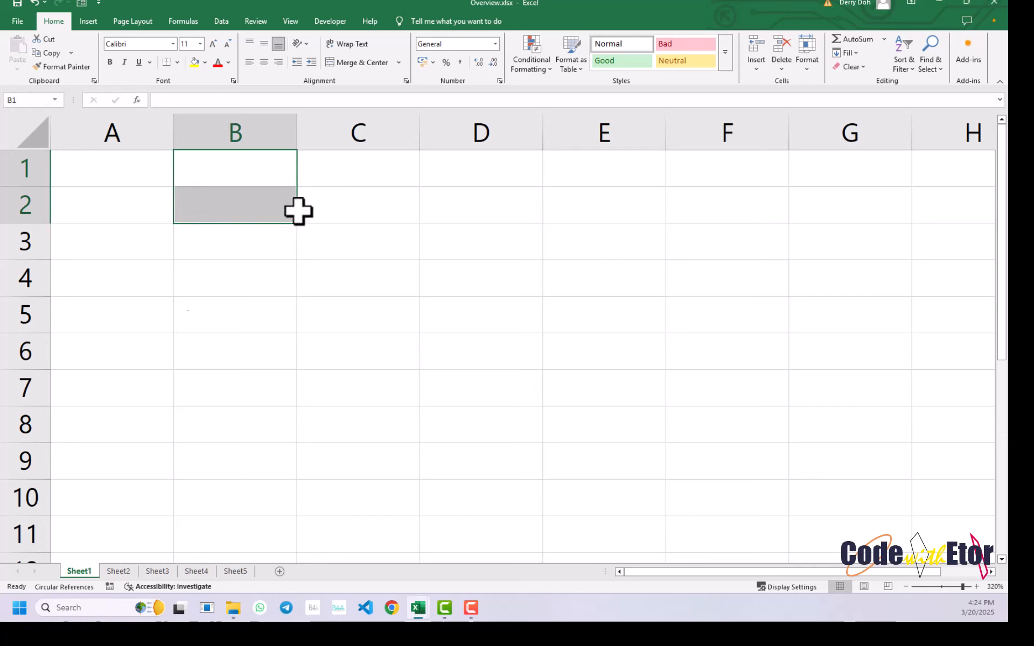
left_click(191, 249)
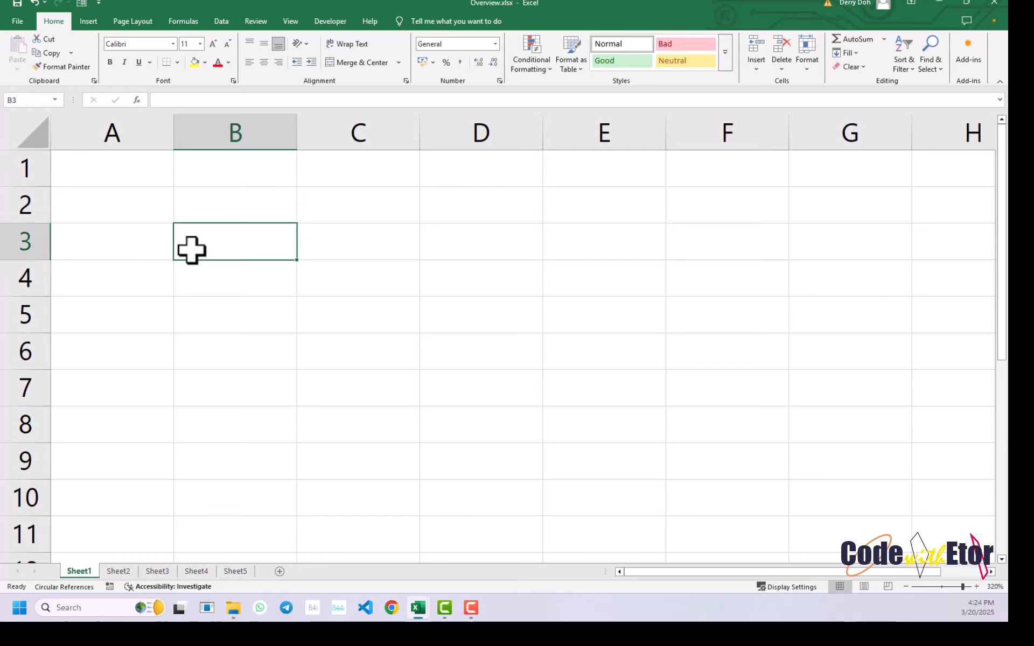
left_click_drag(205, 180, 208, 240)
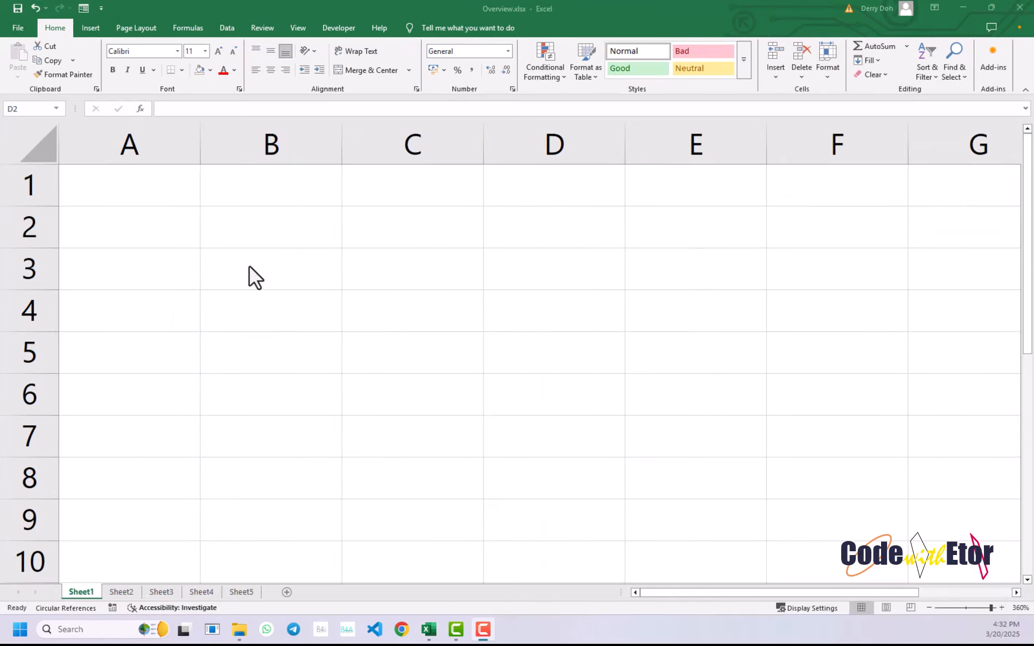
- Select cell B3, then the multi-cell ranges A3:B7 and B3:C8
left_click(249, 266)
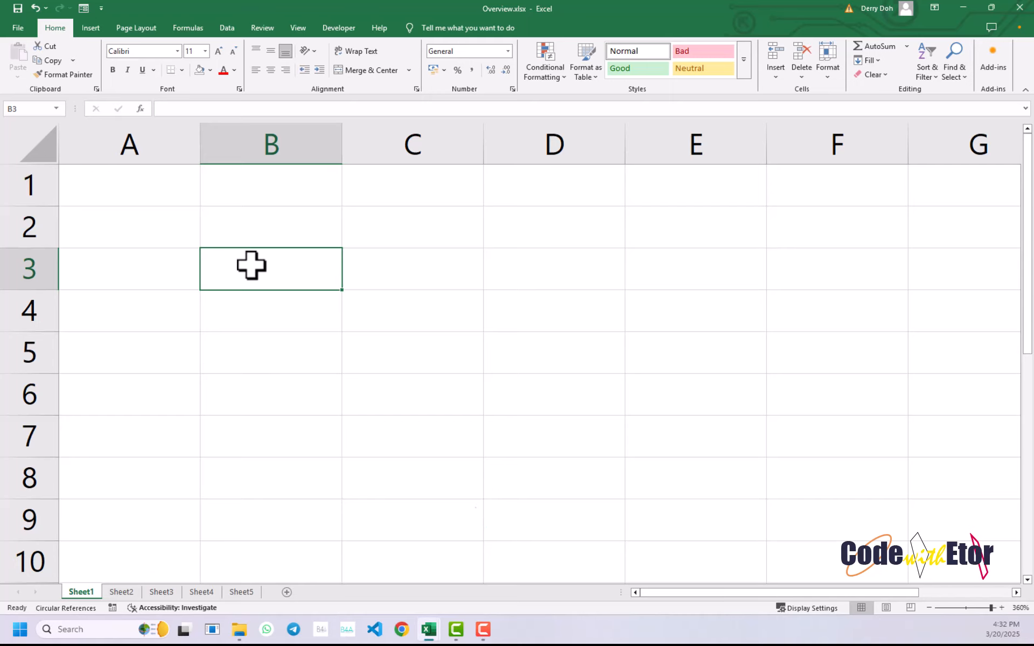
left_click_drag(251, 265, 127, 429)
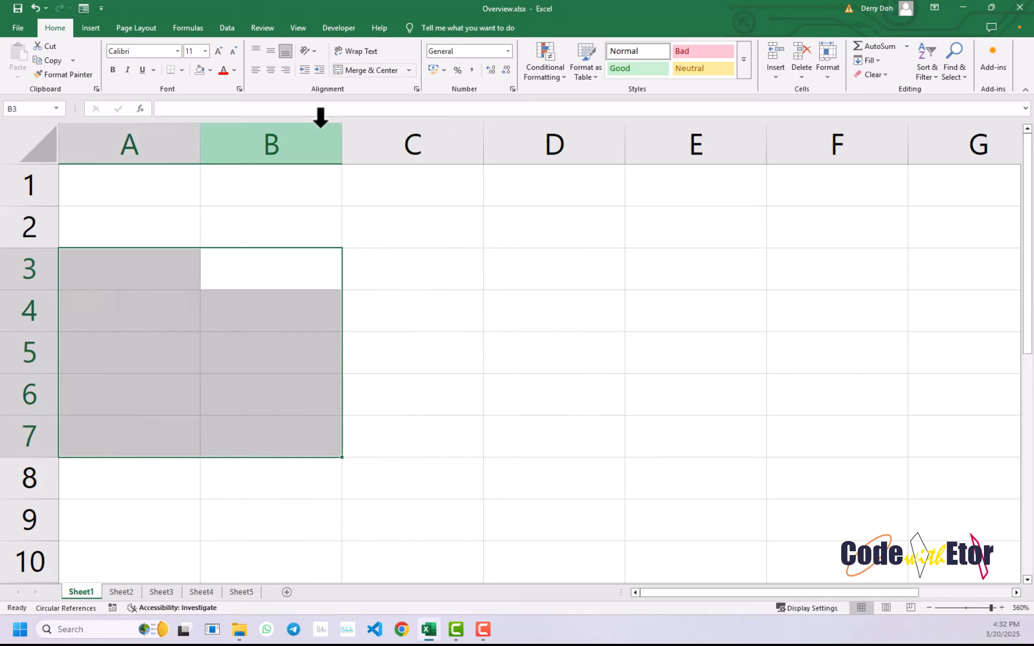
left_click_drag(286, 264, 353, 488)
- Enter HH in cell B3 and reselect that cell
left_click(268, 252)
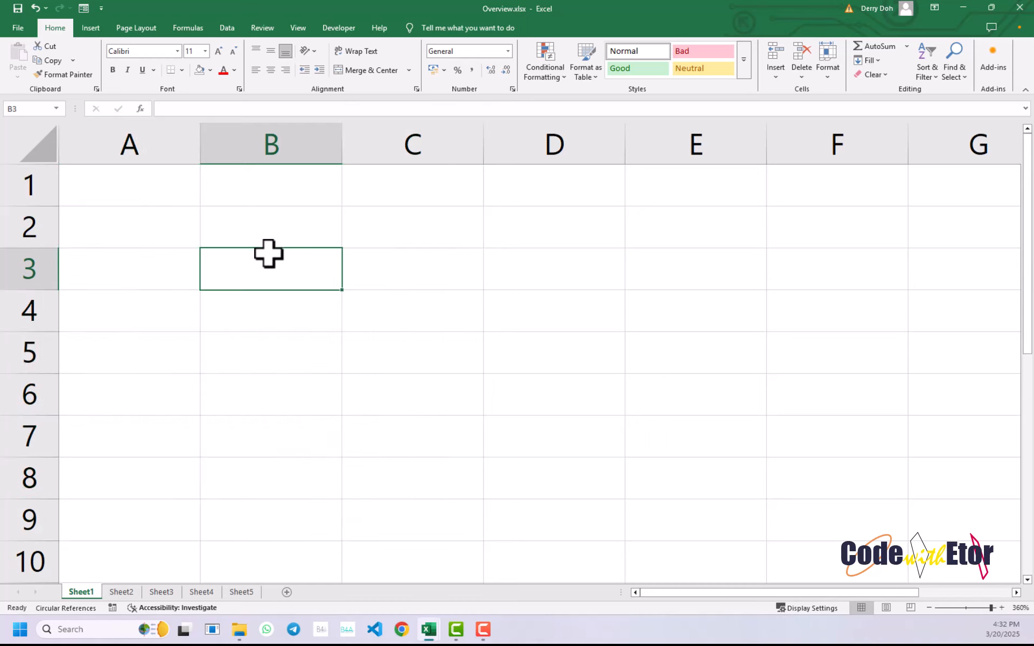
type("HH")
key("Return")
left_click(267, 253)
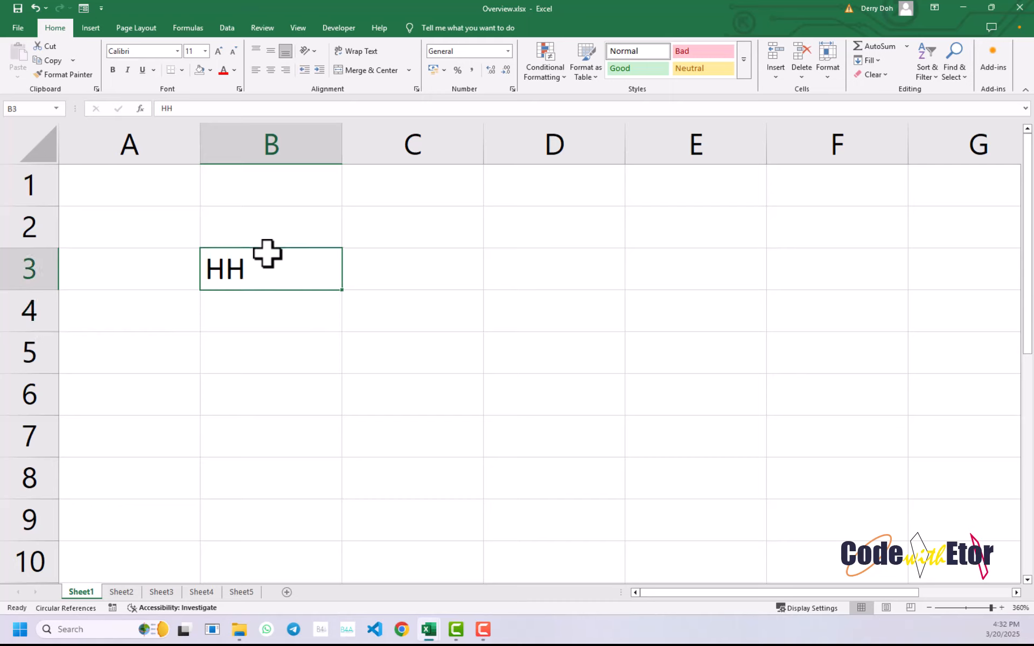
- Move HH from B3 to D2 and back to B3, and fill it down the column to B9
left_click_drag(266, 249, 557, 218)
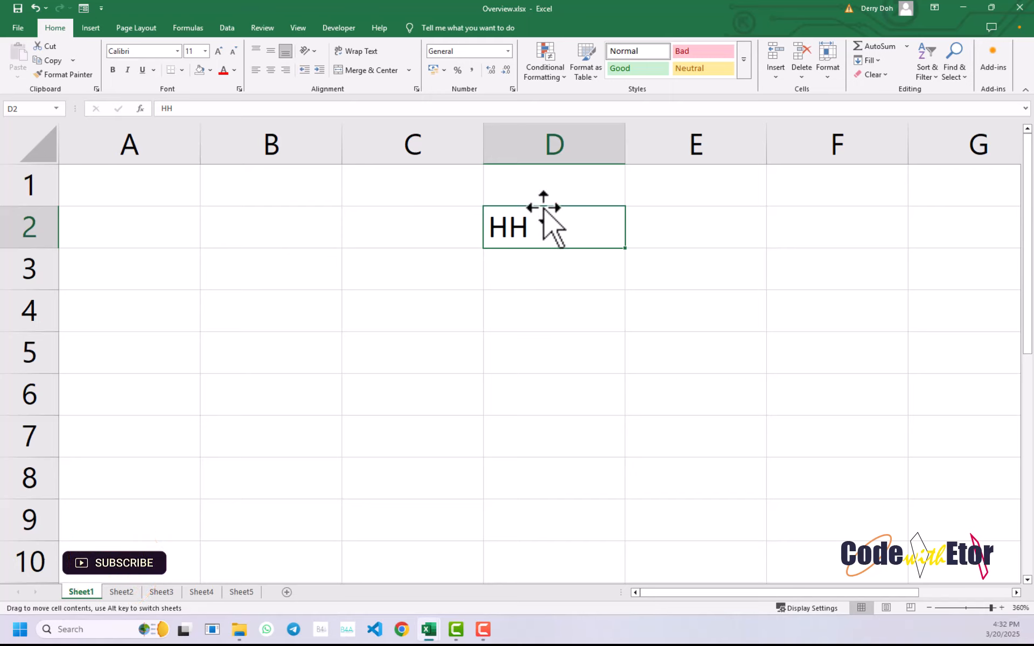
left_click_drag(520, 222, 334, 288)
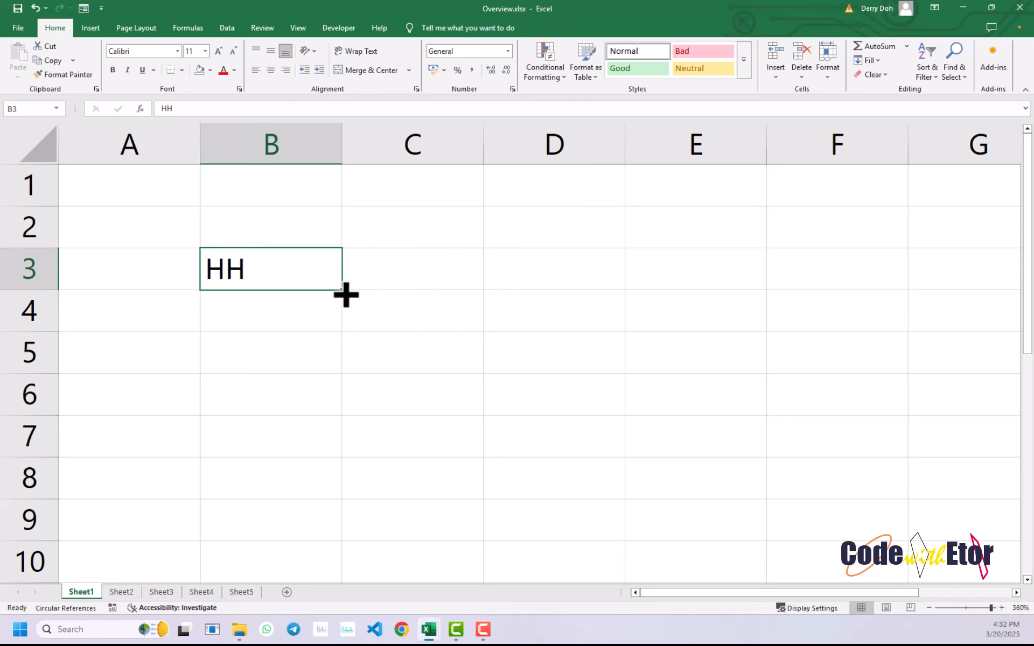
left_click_drag(345, 294, 295, 543)
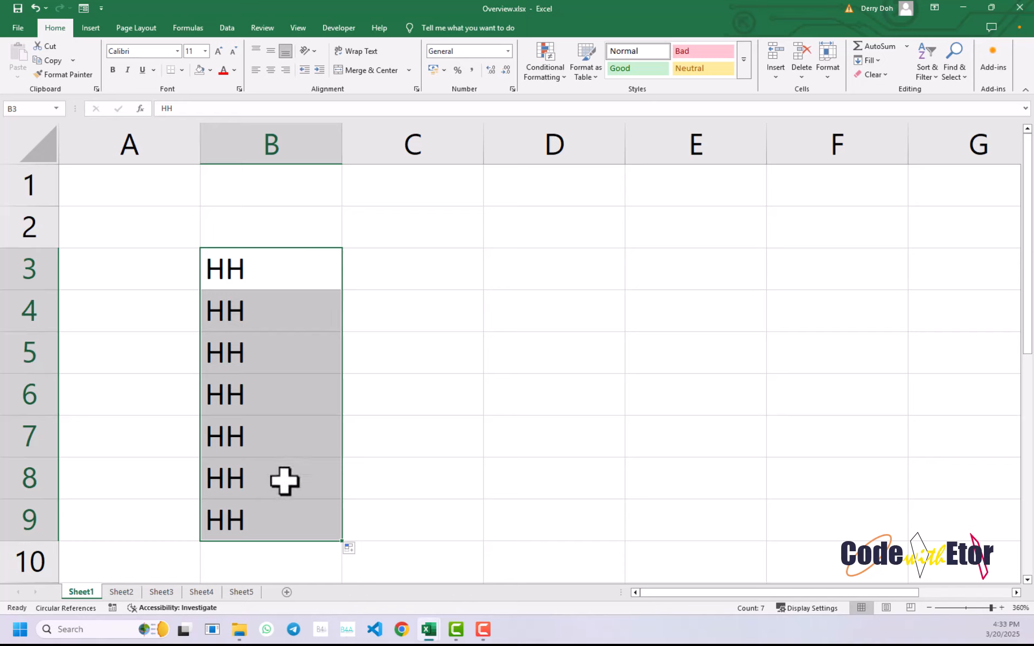
- Enter III in cell C3 and reselect that cell
left_click(371, 265)
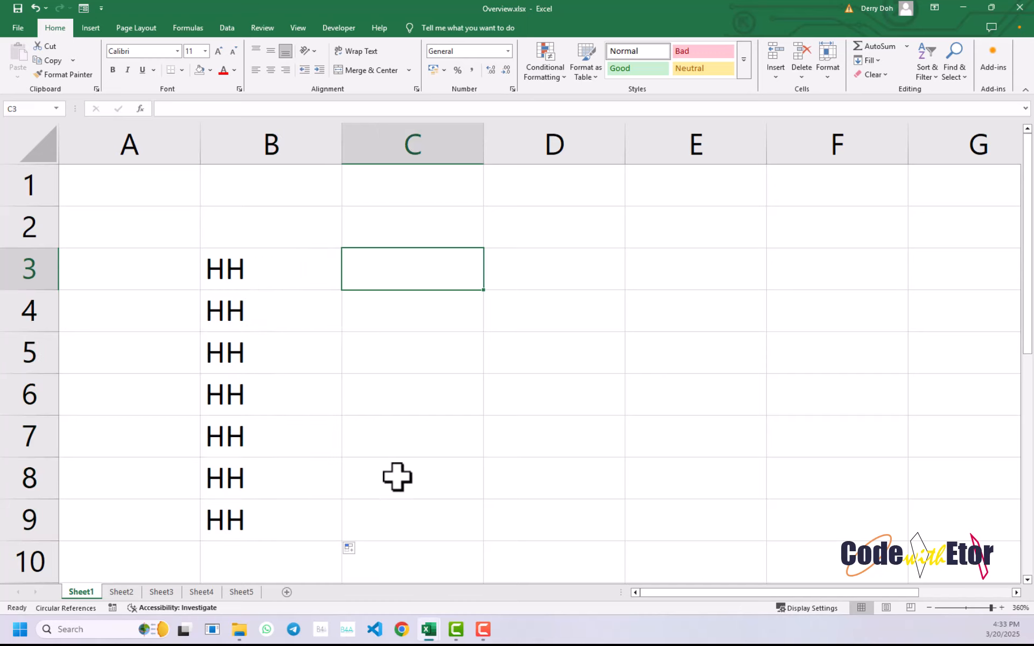
type("III")
key("Return")
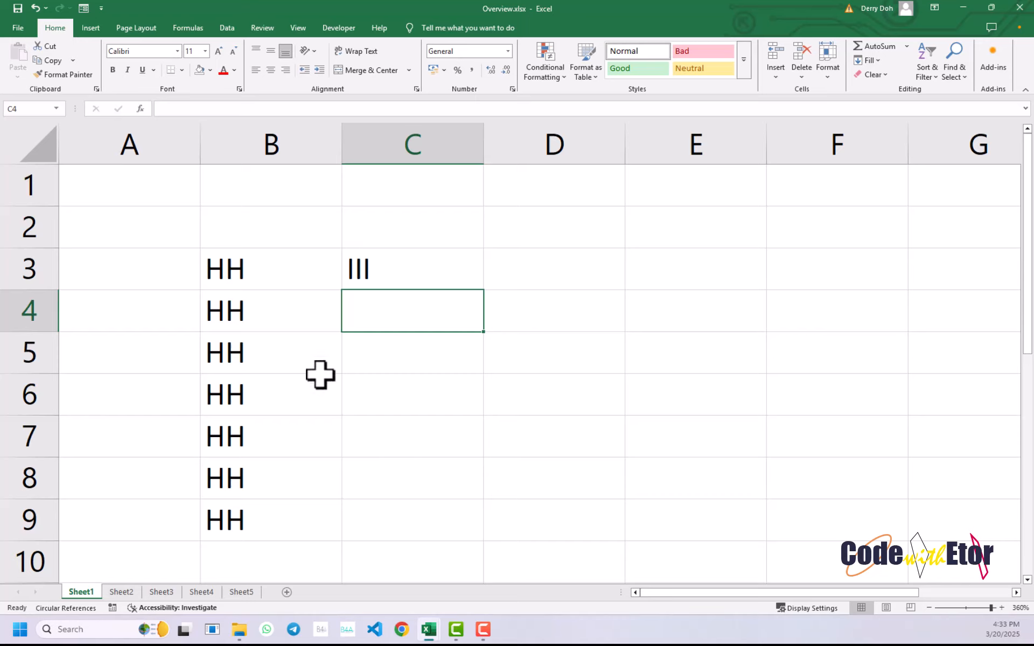
left_click(425, 274)
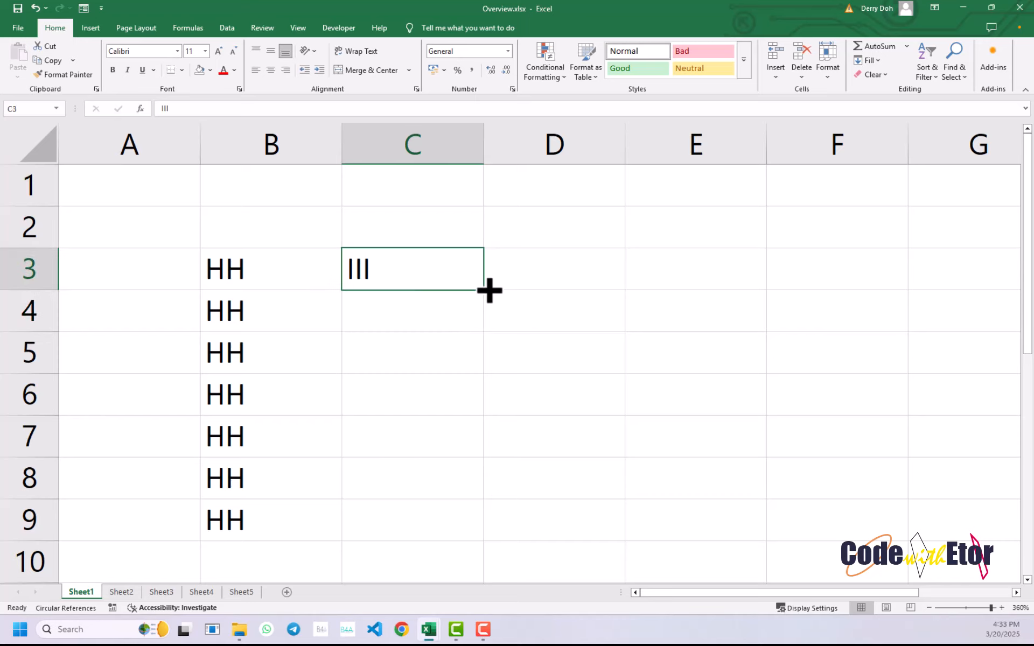
- Fill III down from C3 to C9, and enter 1 in D3 and 2 in D4
left_click_drag(489, 291, 452, 526)
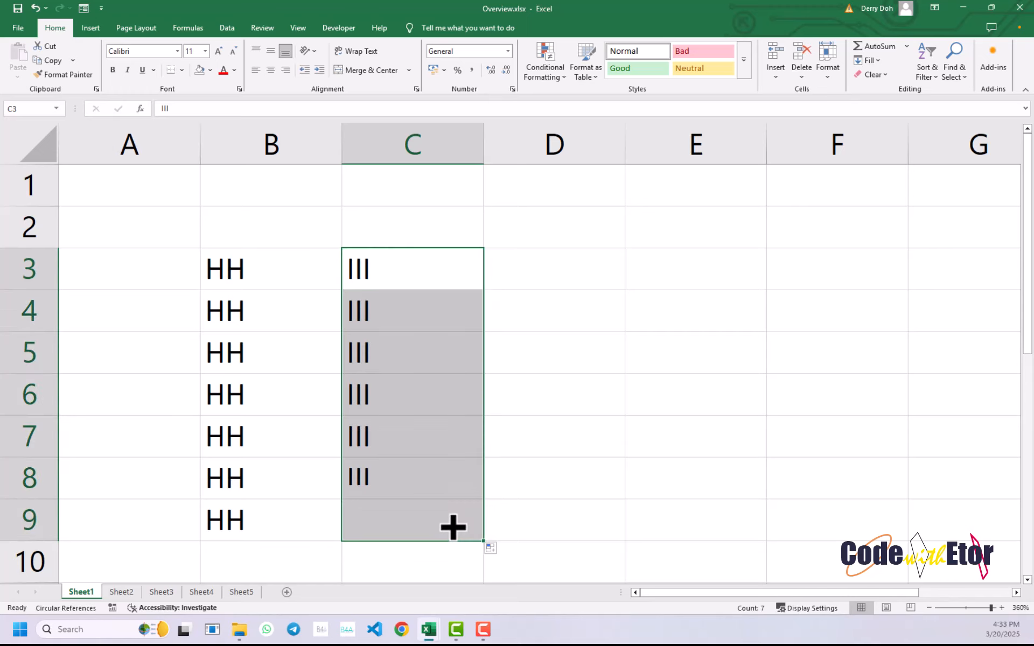
left_click(531, 275)
type("1")
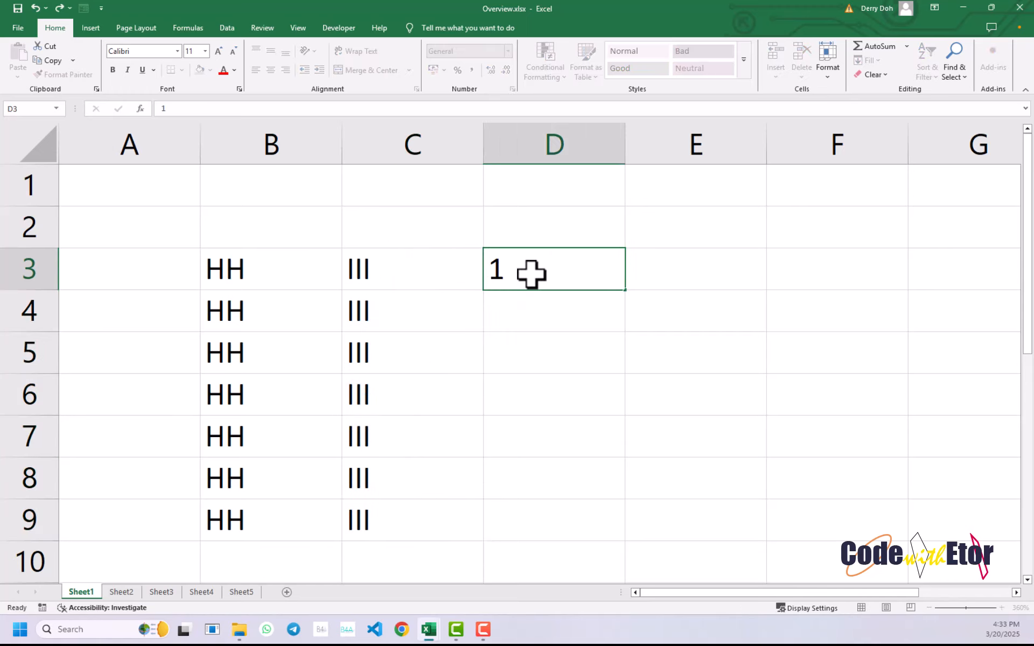
key("Return")
type("2")
key("Return")
- Extend the number series from D3 down to D9 and move the filled range to F3:F9
left_click(531, 272)
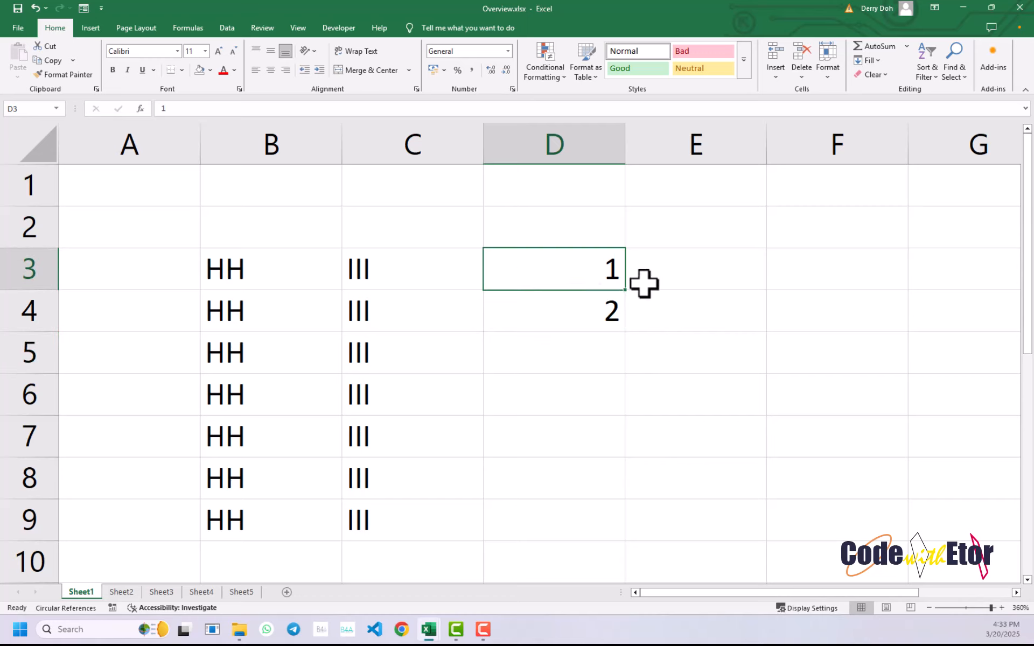
left_click_drag(596, 267, 624, 538)
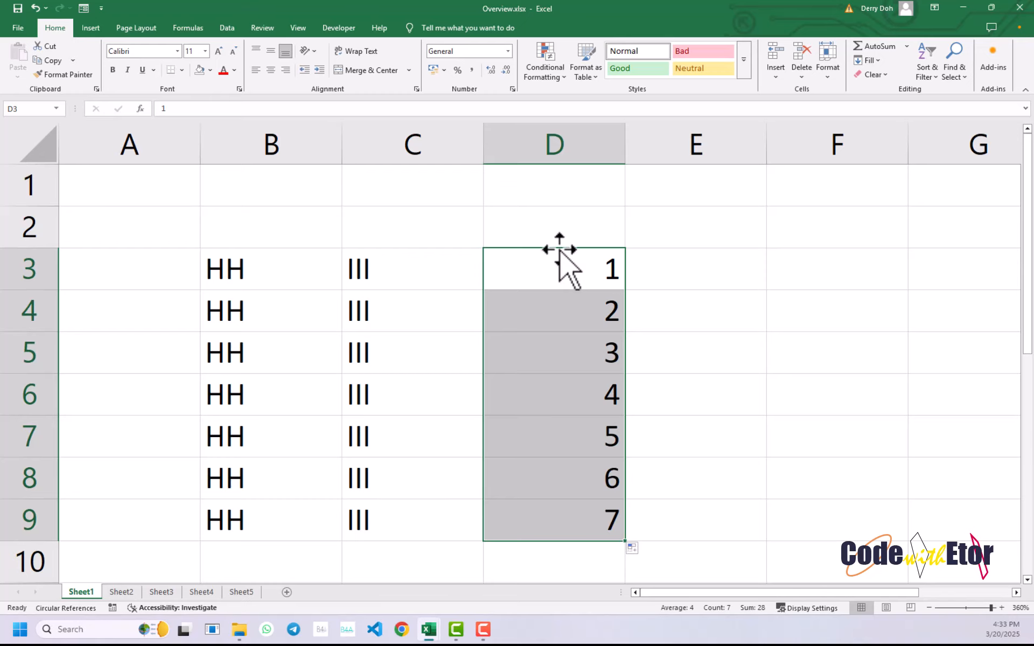
left_click_drag(557, 249, 786, 260)
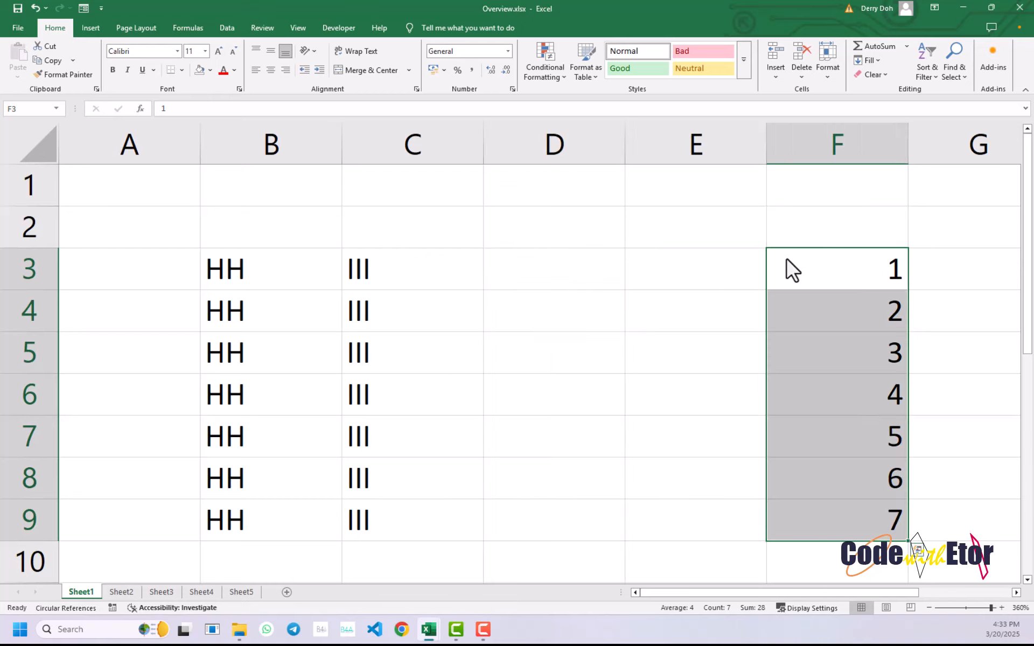
- Enter JAN in cell D3 and extend the month series down the column to AUG in D10
left_click(534, 263)
type("MO")
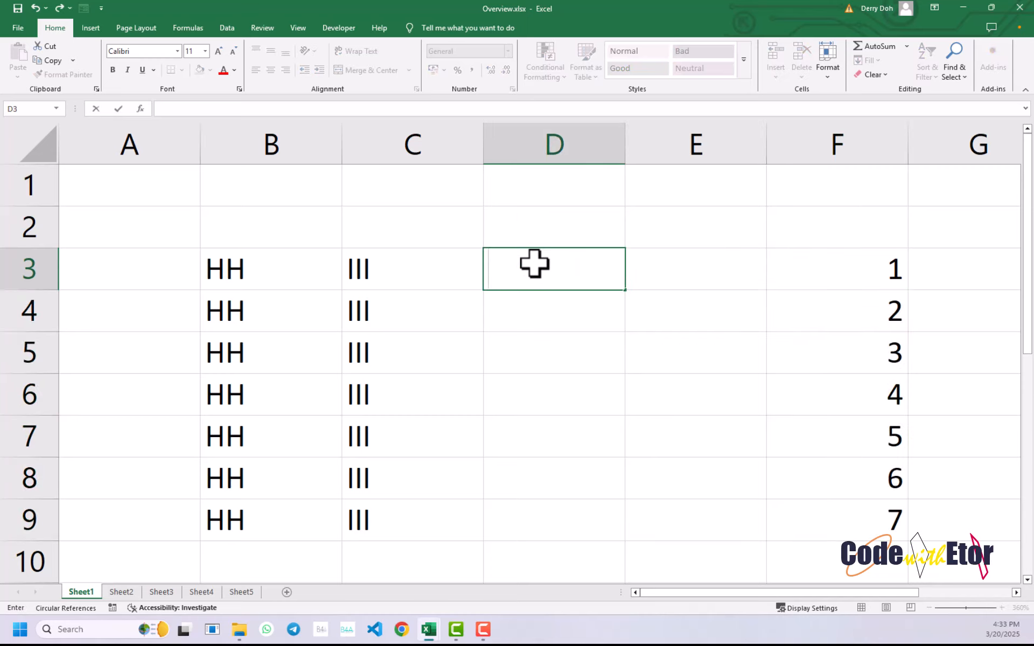
type("N")
key("Return")
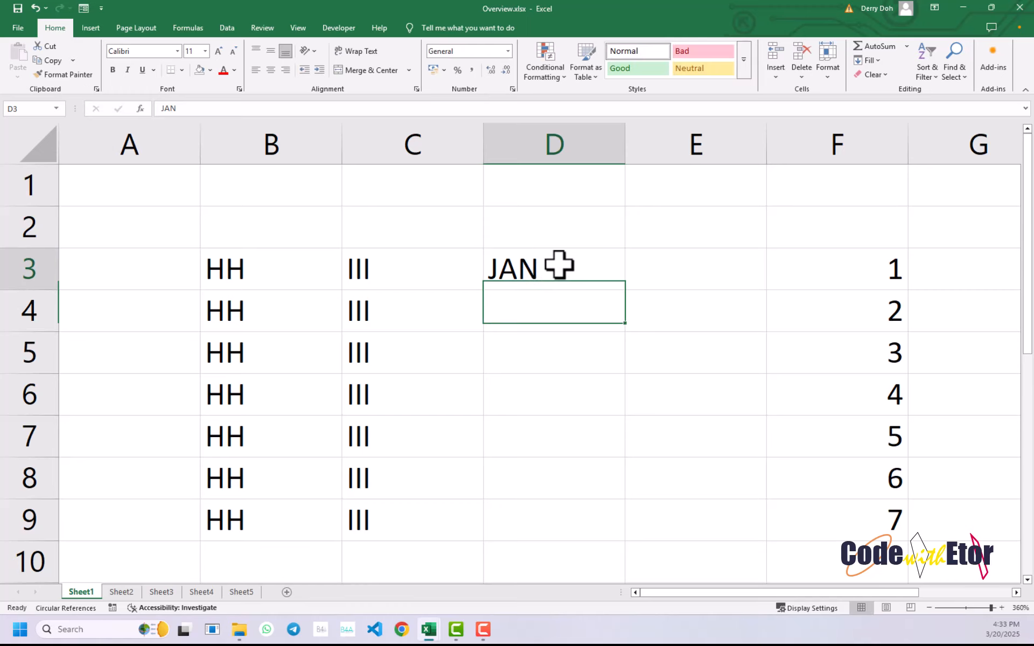
left_click(558, 265)
double_click(626, 294)
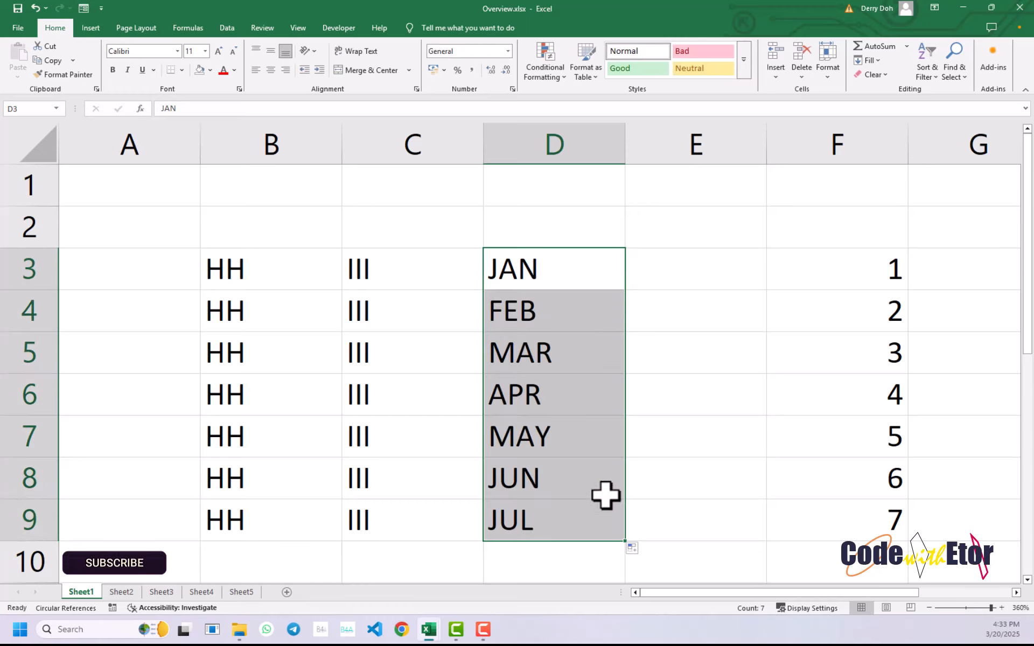
left_click_drag(625, 542, 628, 583)
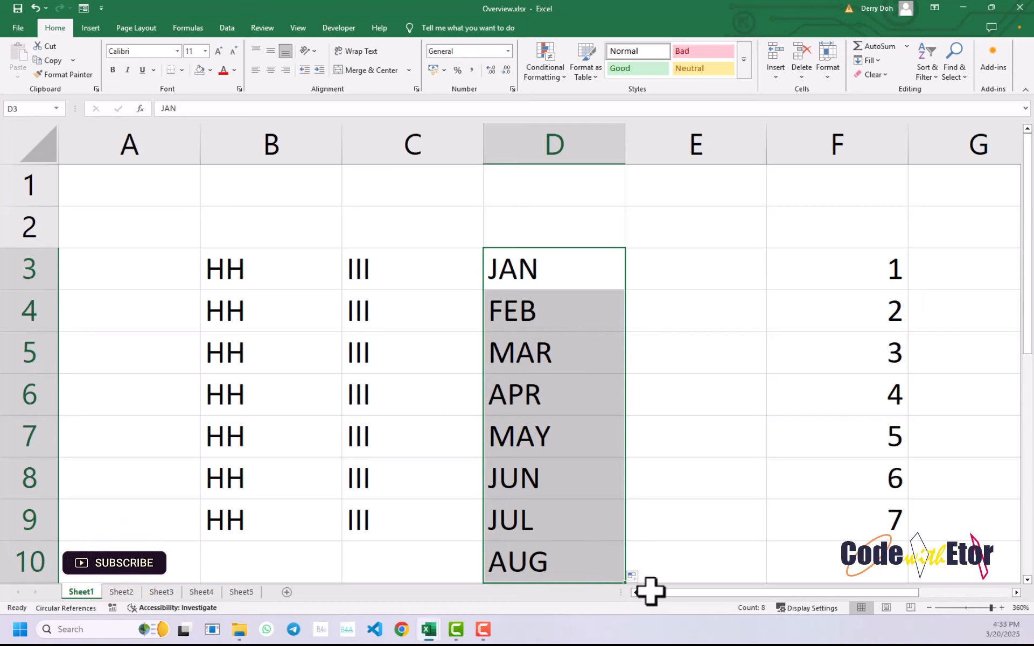
- Format all cells of the sheet in Algerian at size 16 with centred horizontal alignment
left_click(658, 276)
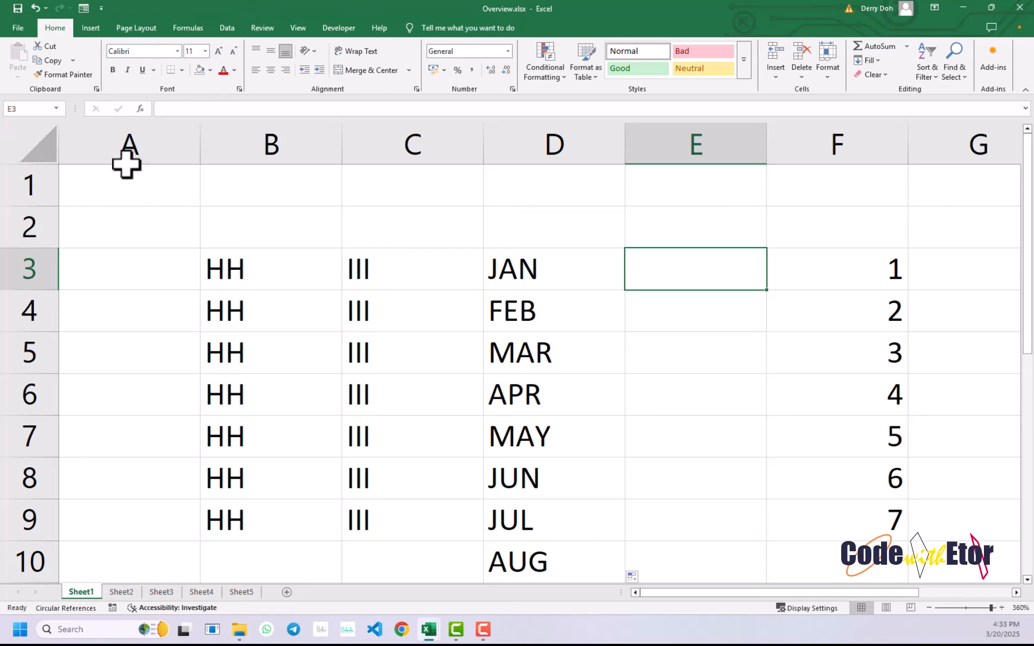
left_click(30, 145)
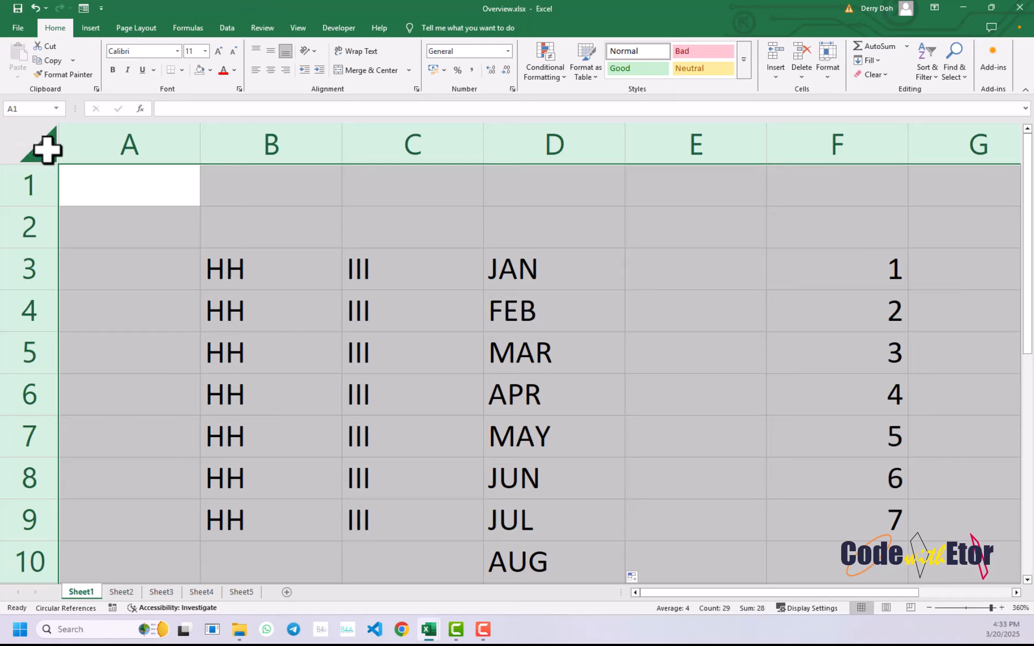
left_click(177, 50)
left_click(131, 156)
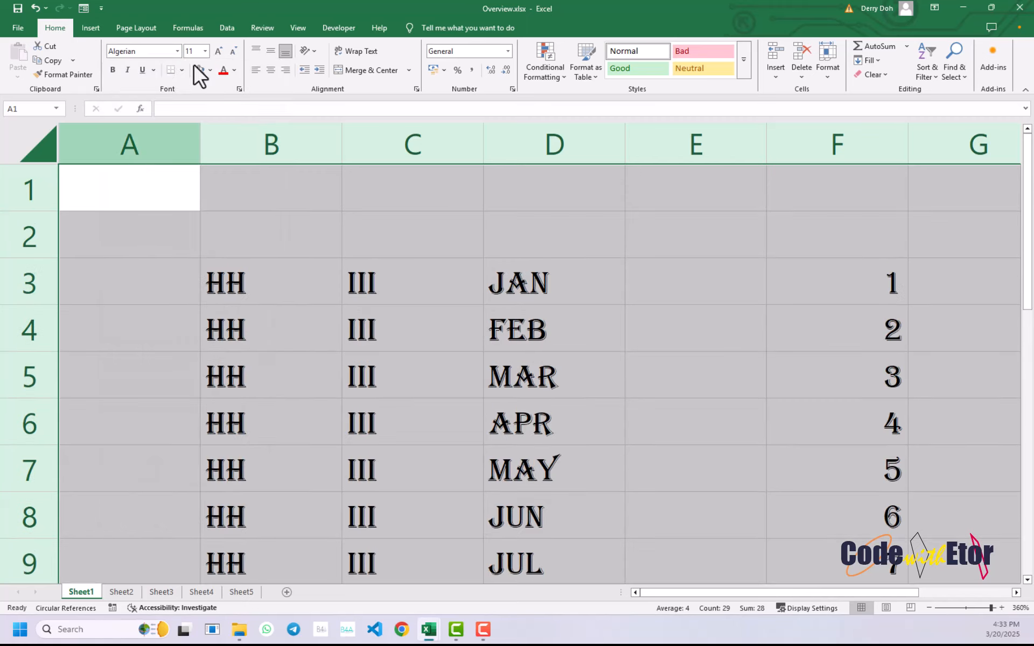
left_click(218, 51)
left_click(217, 51)
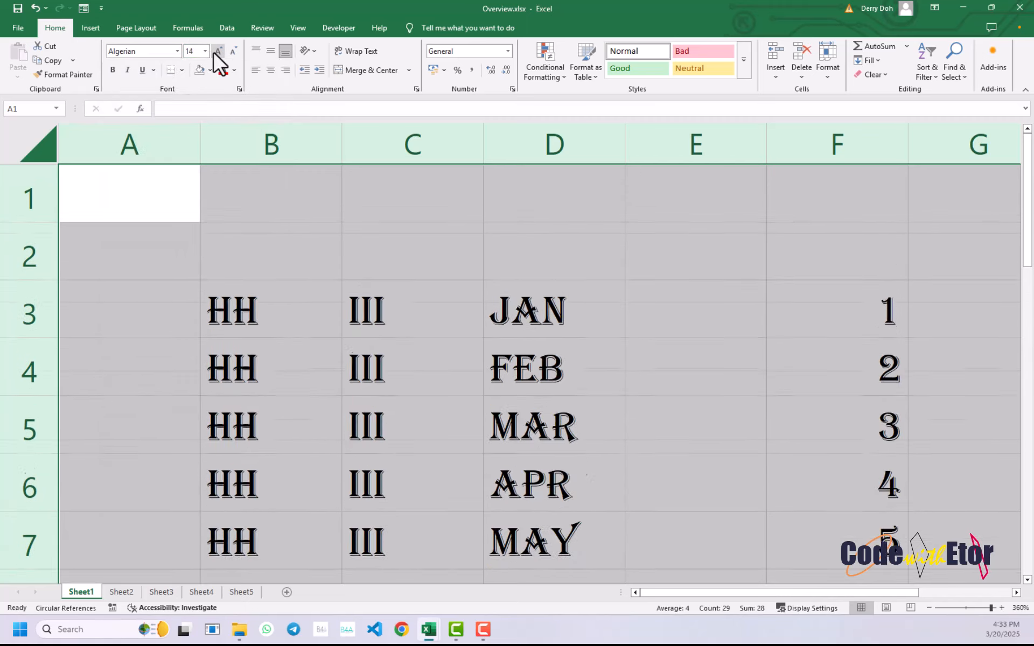
left_click(217, 51)
left_click(271, 70)
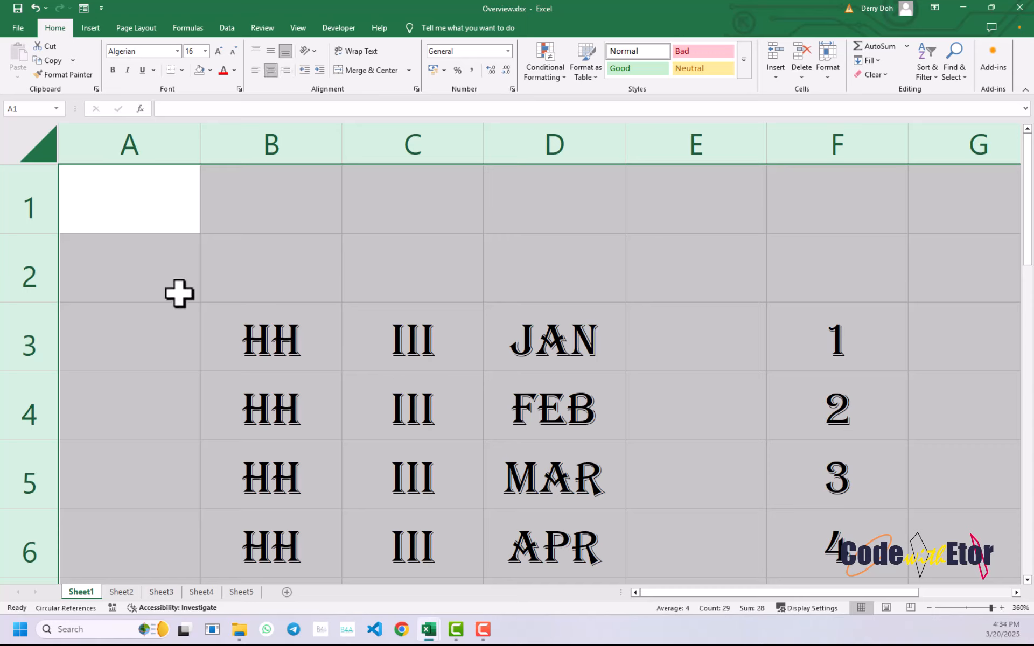
- Apply a black fill to the whole sheet and remove it again with No Fill
left_click(210, 69)
left_click(220, 127)
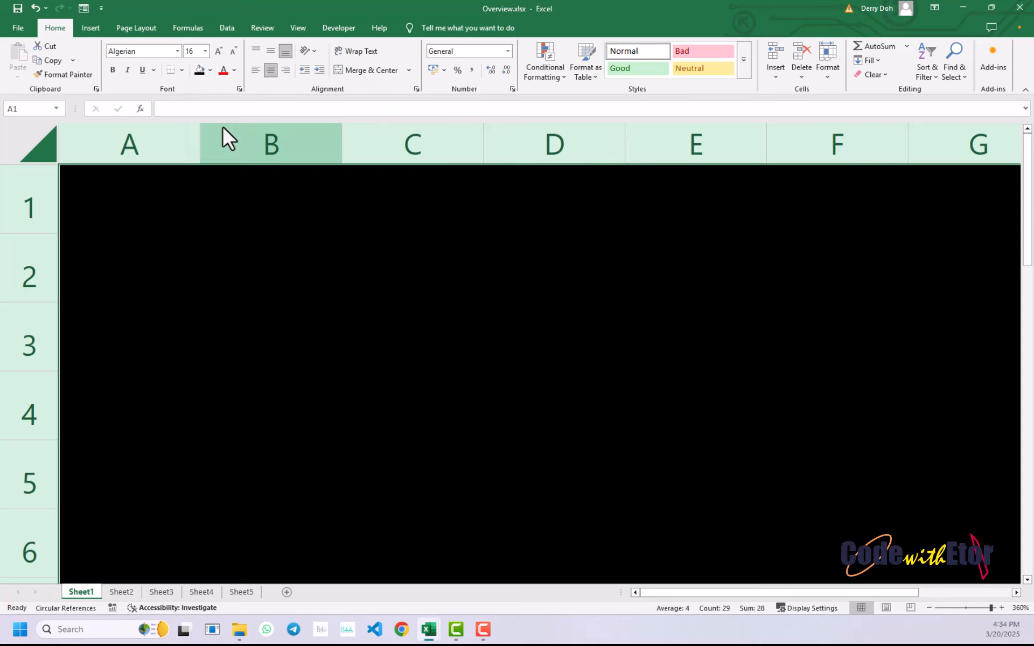
left_click(211, 70)
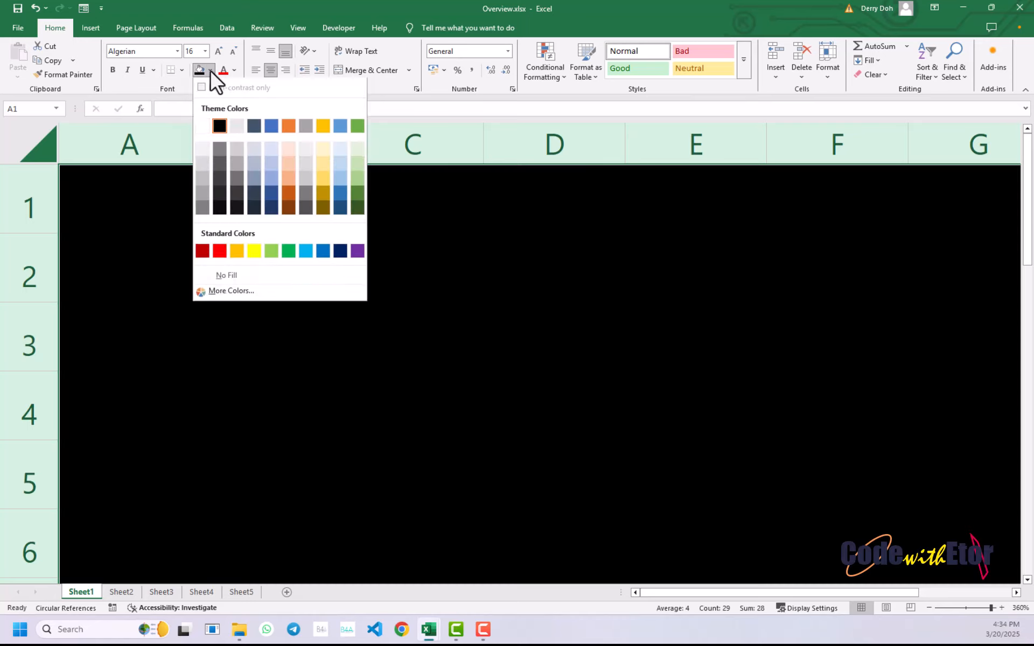
left_click(230, 275)
- Delete the contents of the whole sheet and select cell A2
key("Delete")
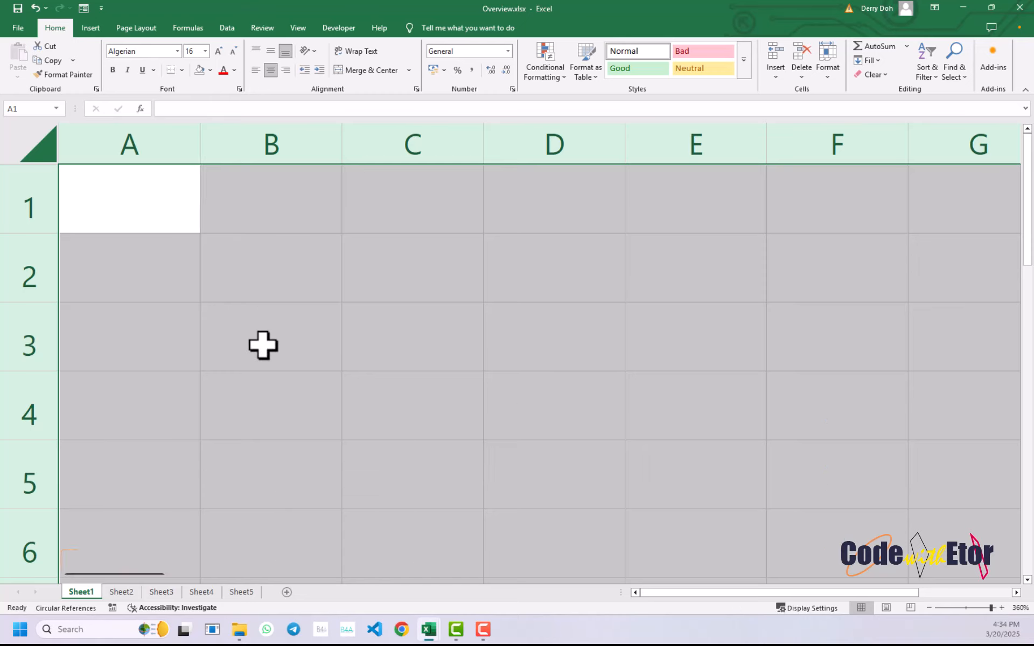
left_click(143, 237)
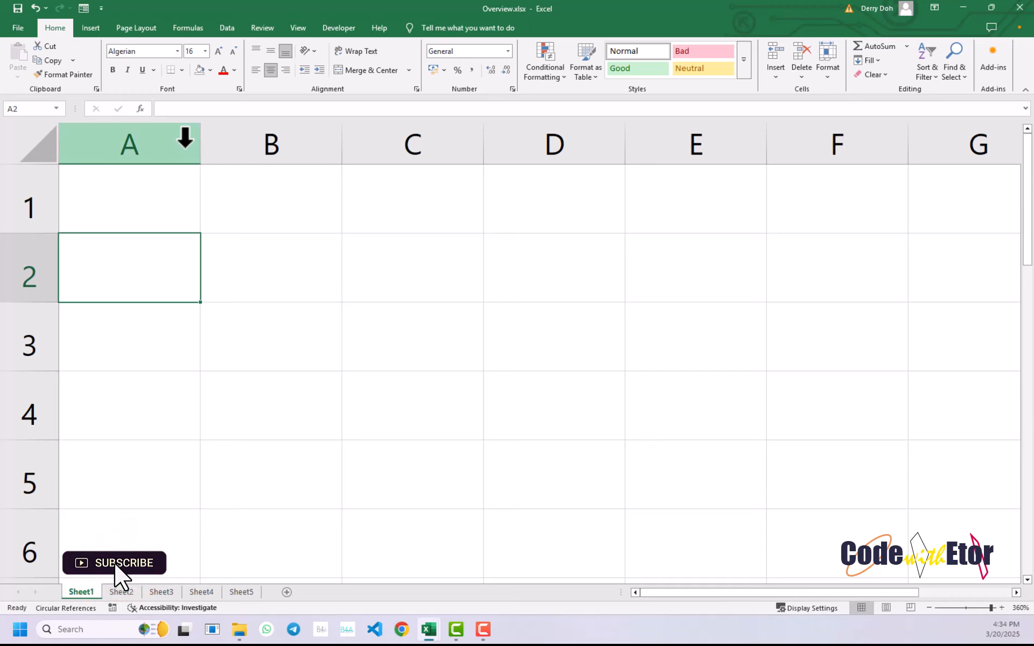
- Select column A, then column B, and widen both columns, making A a little wider than B
left_click(184, 138)
left_click(214, 135)
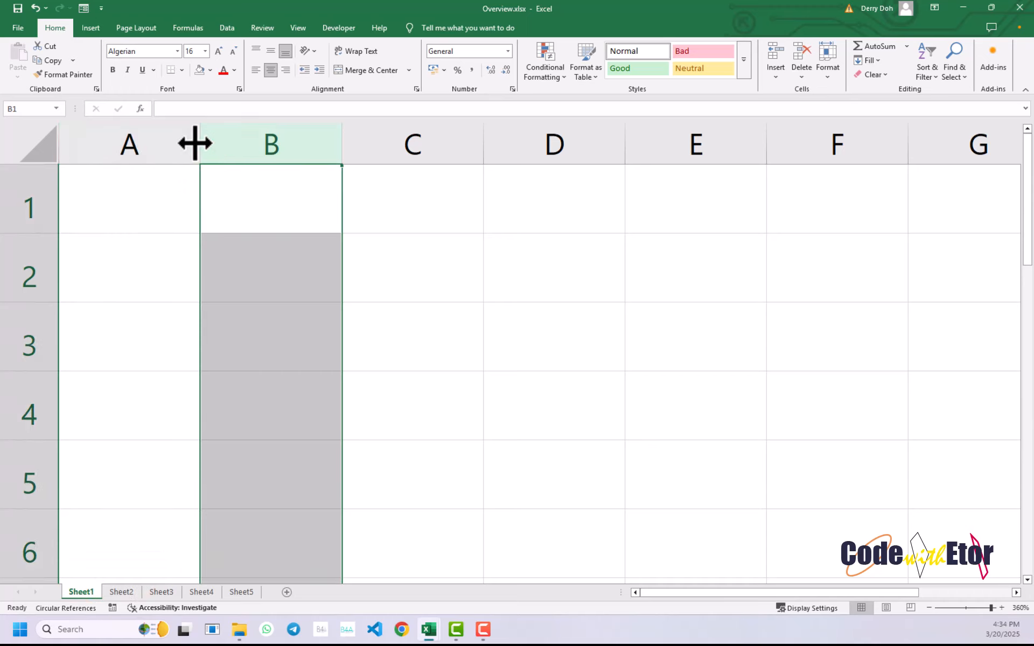
left_click_drag(200, 144, 309, 139)
left_click(224, 180)
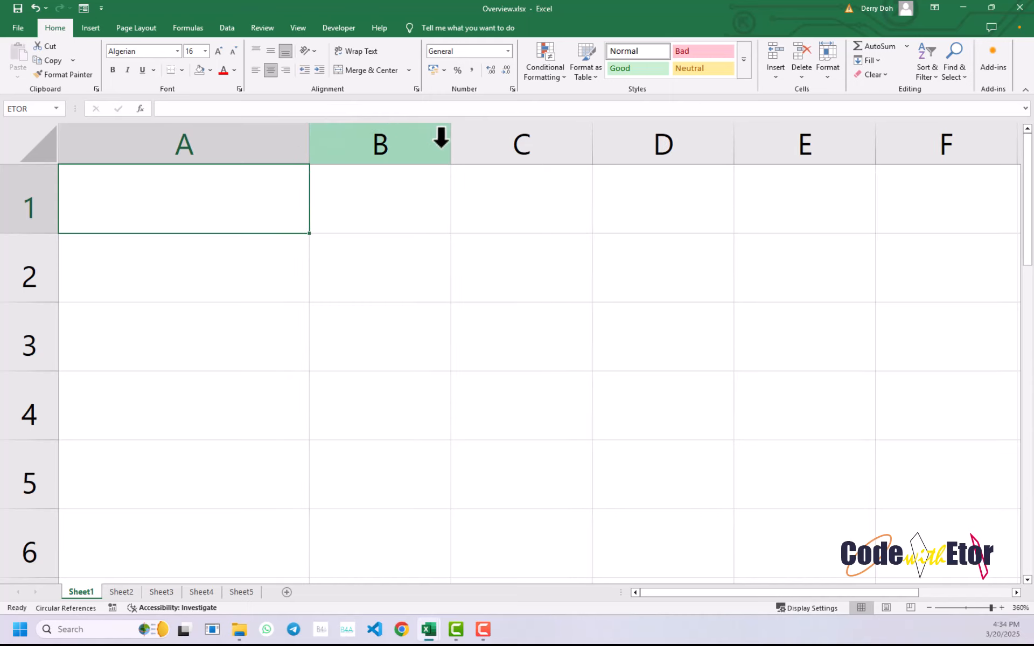
left_click_drag(450, 144, 511, 139)
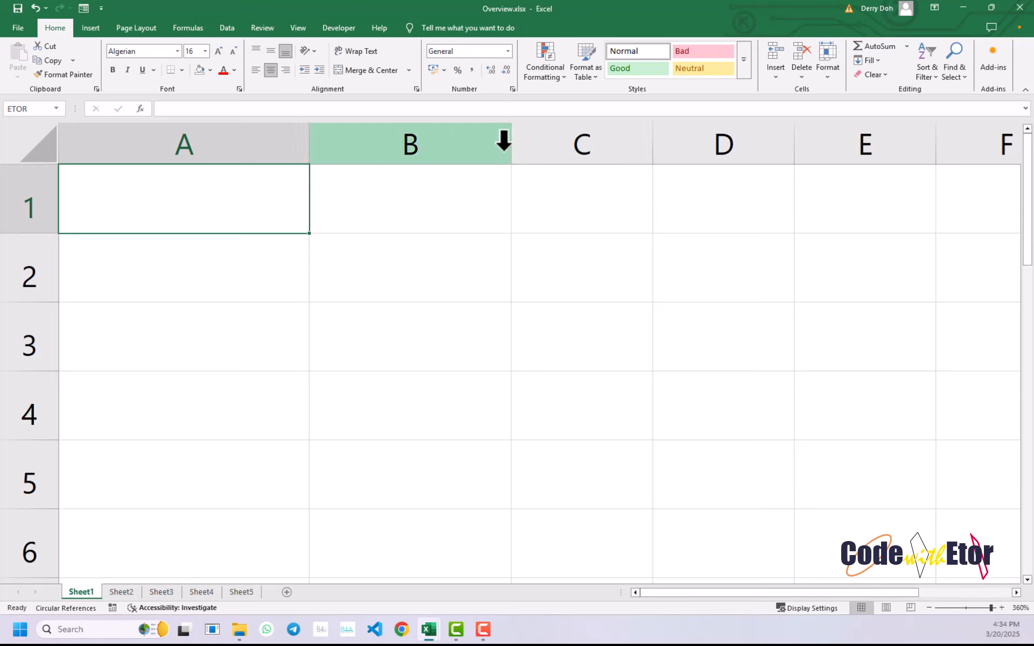
left_click_drag(512, 148, 533, 150)
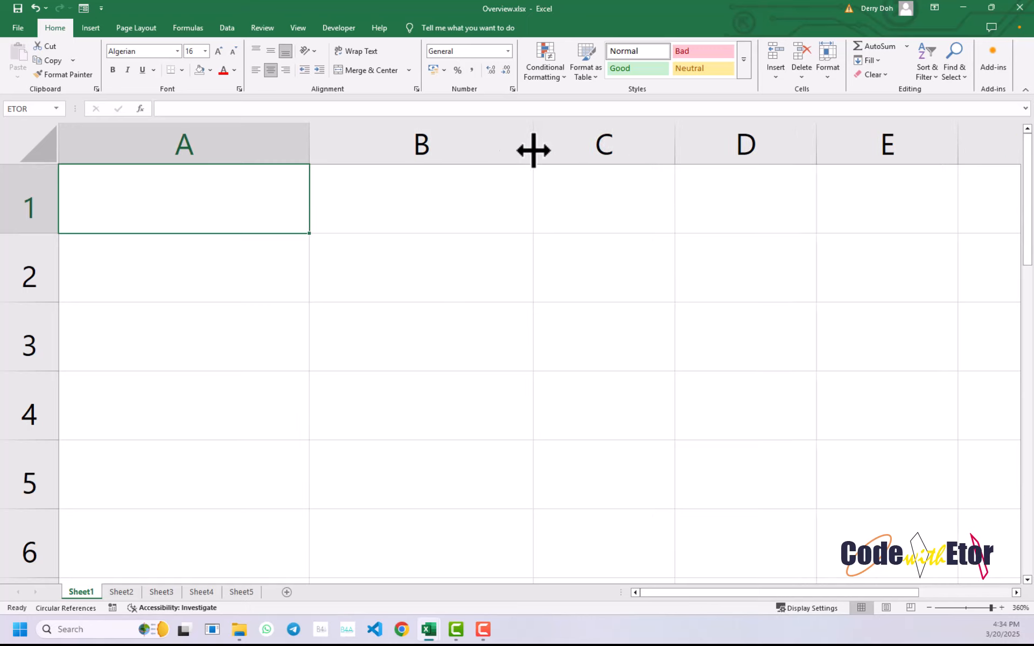
- Select the whole sheet, and uniformly narrow all columns and shorten all rows
left_click(40, 136)
left_click_drag(311, 142, 183, 152)
left_click_drag(35, 233, 31, 189)
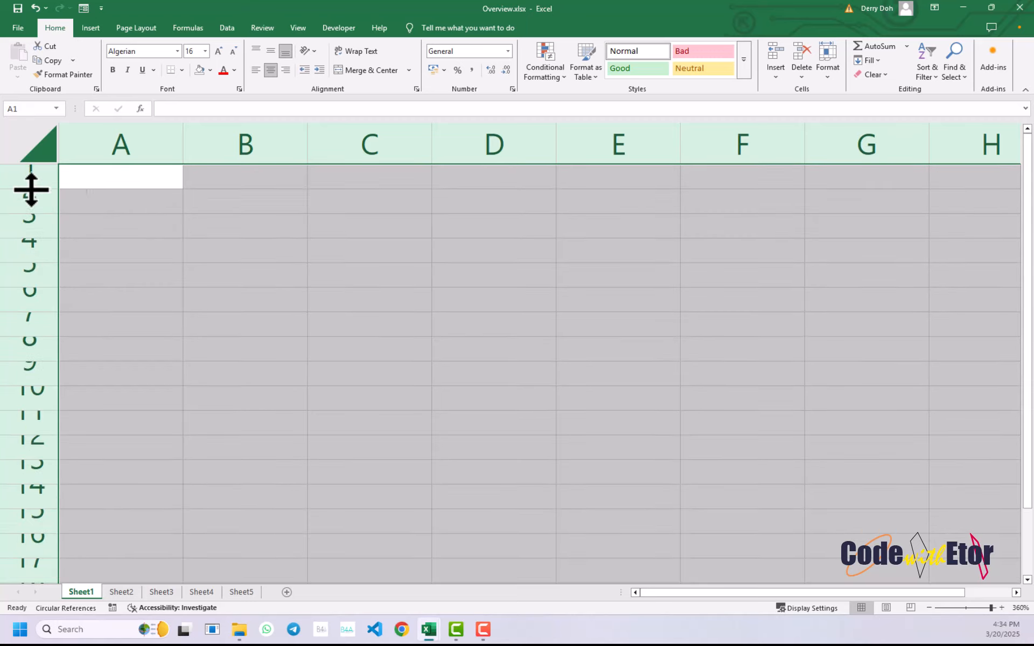
left_click(106, 177)
- Reduce the font size of the whole sheet to 8 and select cell A1
left_click(33, 135)
left_click(230, 55)
left_click(230, 55)
left_click(230, 55)
left_click(230, 55)
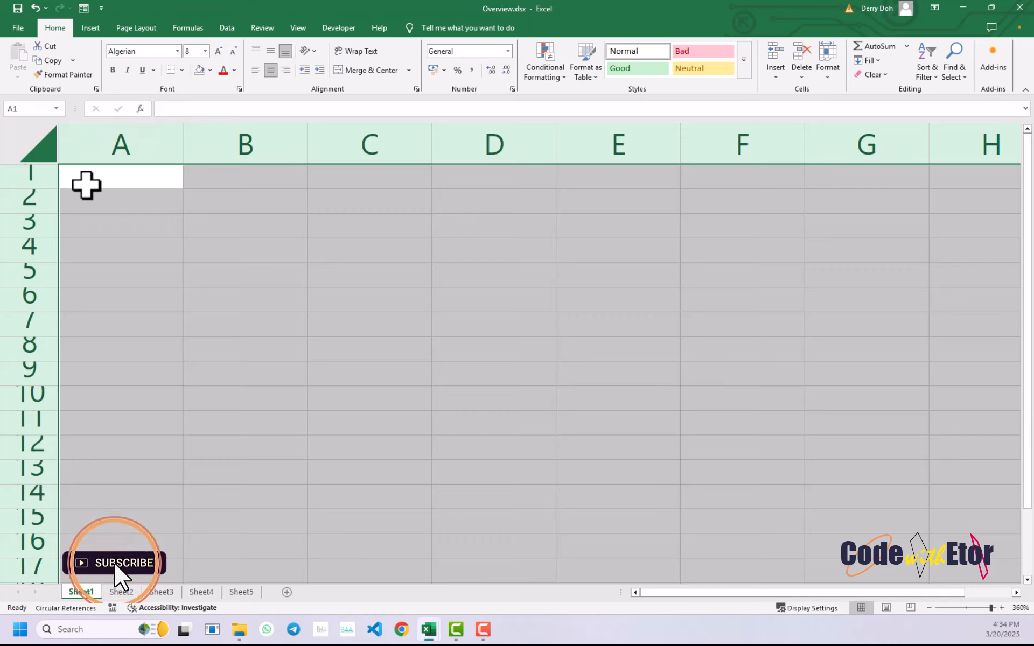
left_click(85, 185)
- Increase the heights of rows 1 and 2, and widen column A slightly
left_click_drag(38, 189, 41, 254)
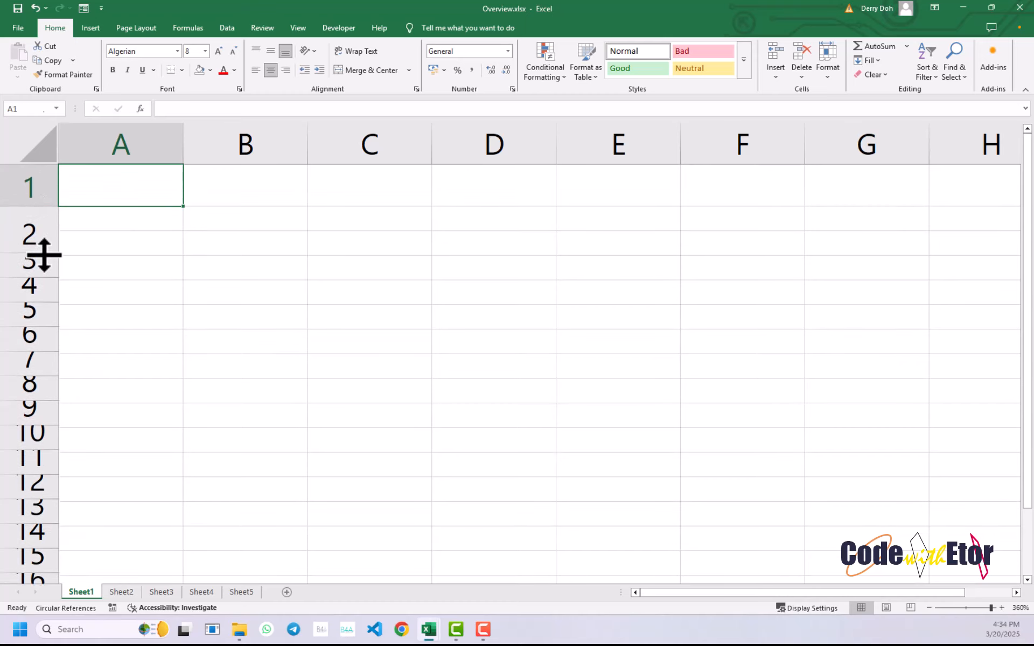
left_click(28, 230)
left_click(29, 227)
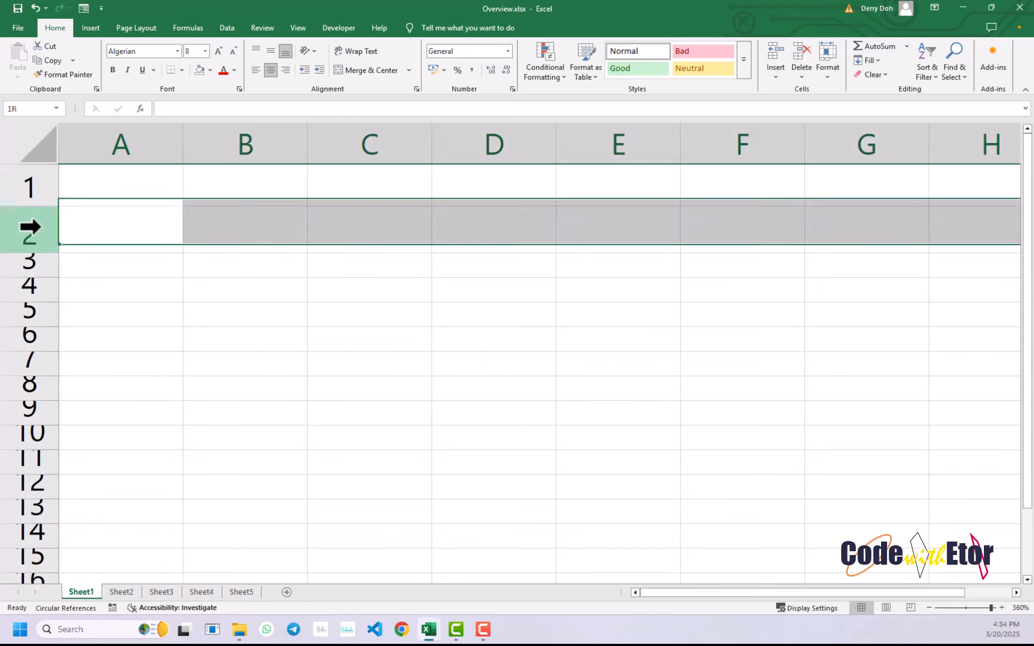
left_click(104, 191)
left_click(140, 224)
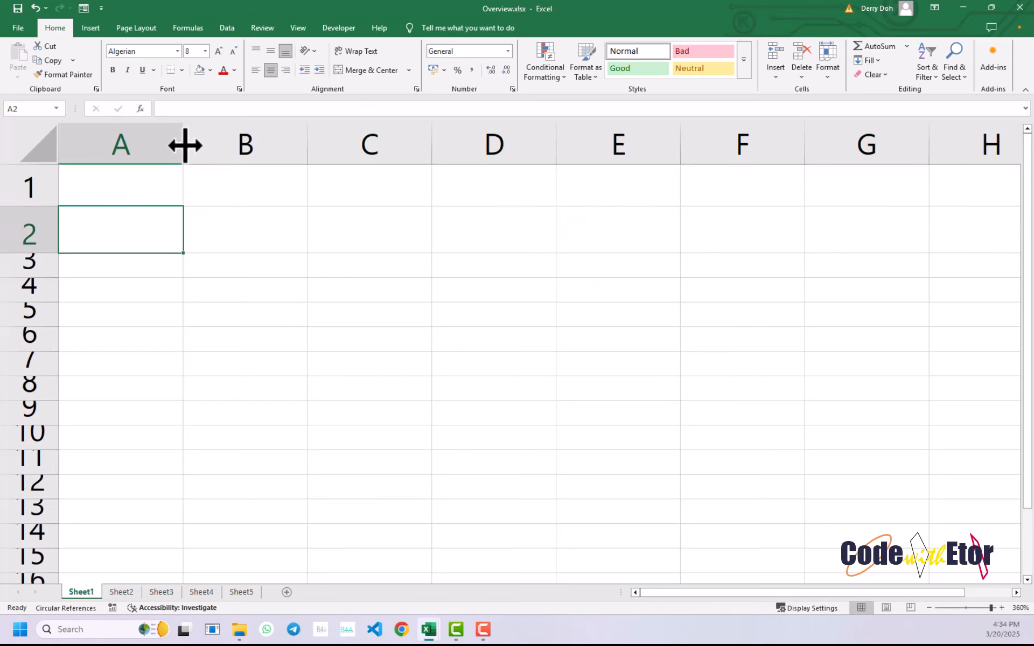
left_click_drag(185, 143, 200, 144)
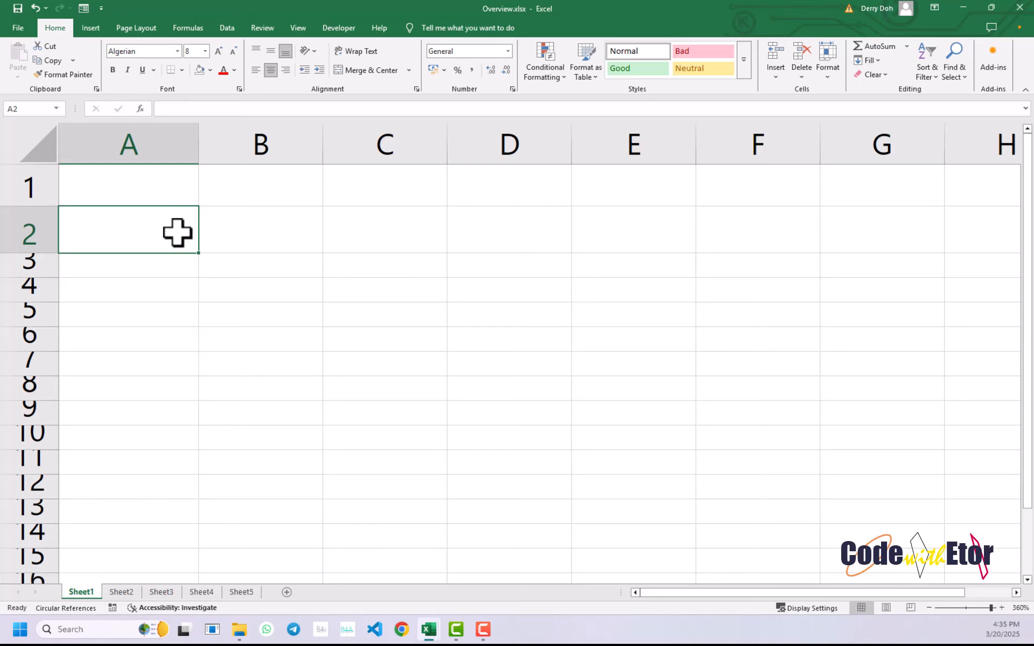
- Starting from A1, jump by defined name to cell A3 and the RANKS range B1:B3, and finish on C3
left_click(158, 200)
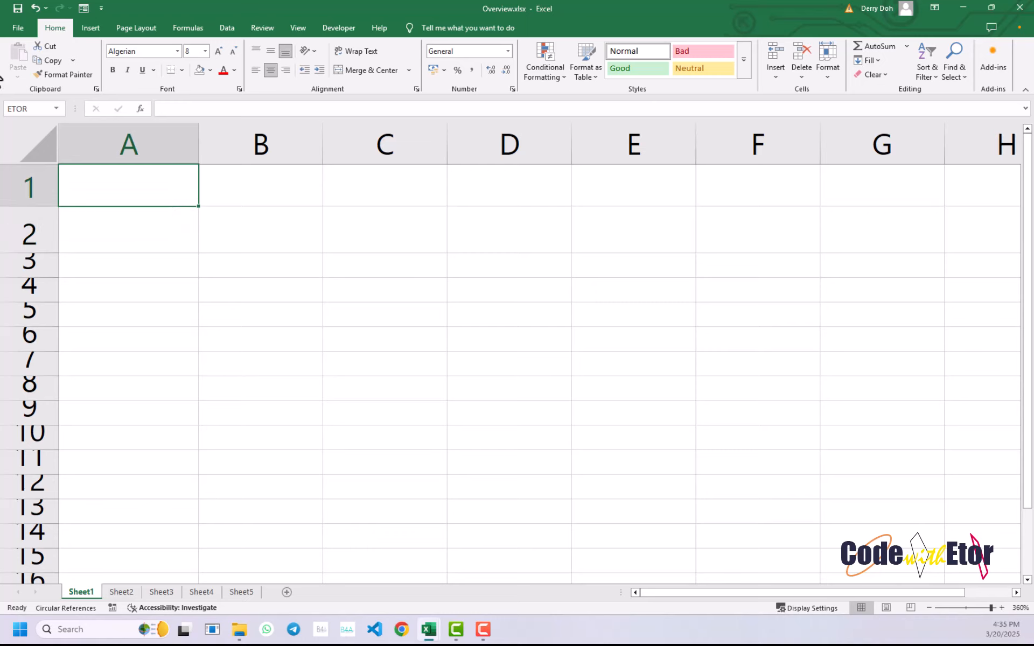
left_click(56, 109)
left_click(38, 150)
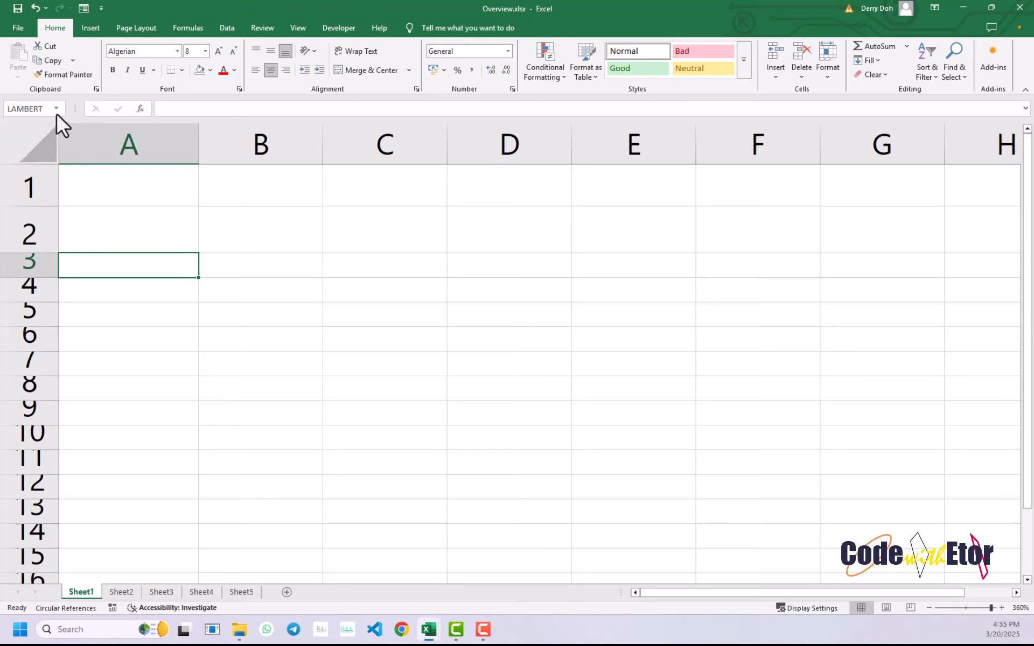
left_click(56, 109)
left_click(38, 166)
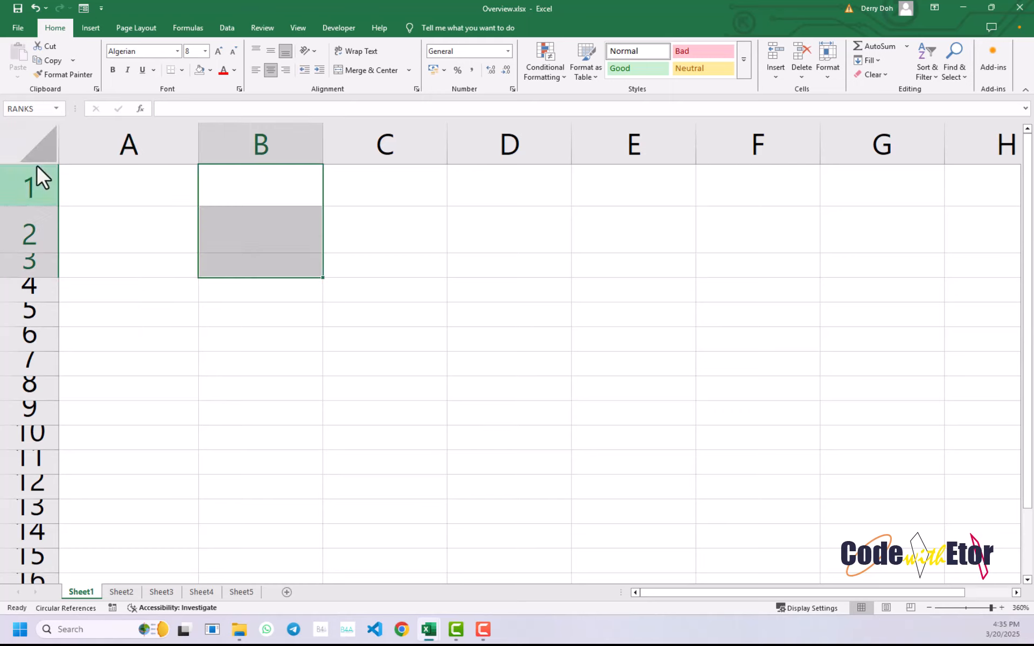
left_click(363, 270)
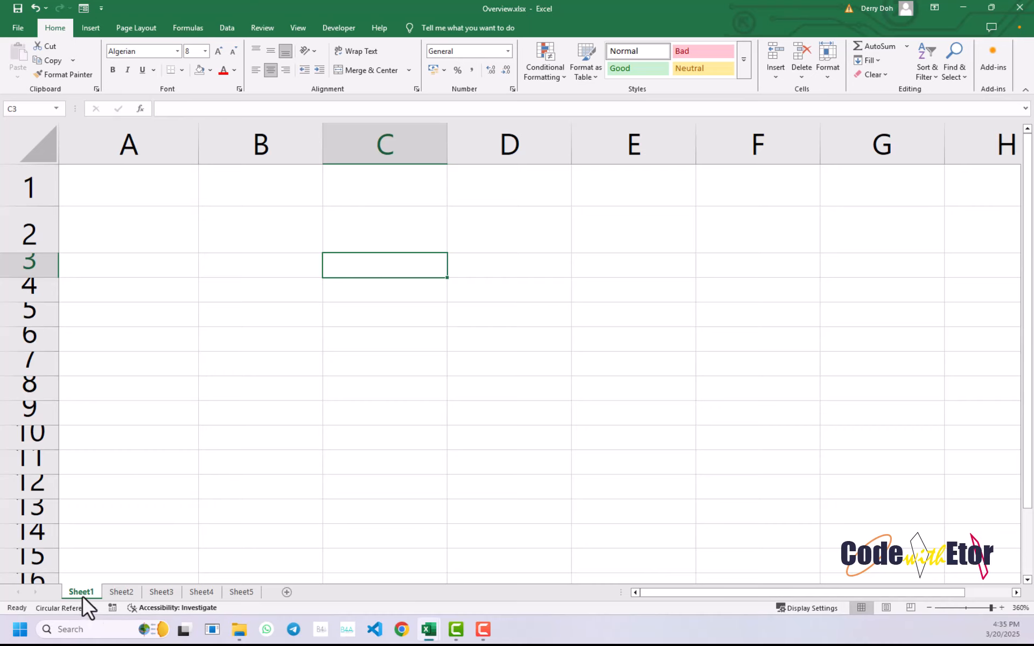
- Switch briefly to Sheet2, and rename Sheet1 with a person's first name in capitals
left_click(120, 591)
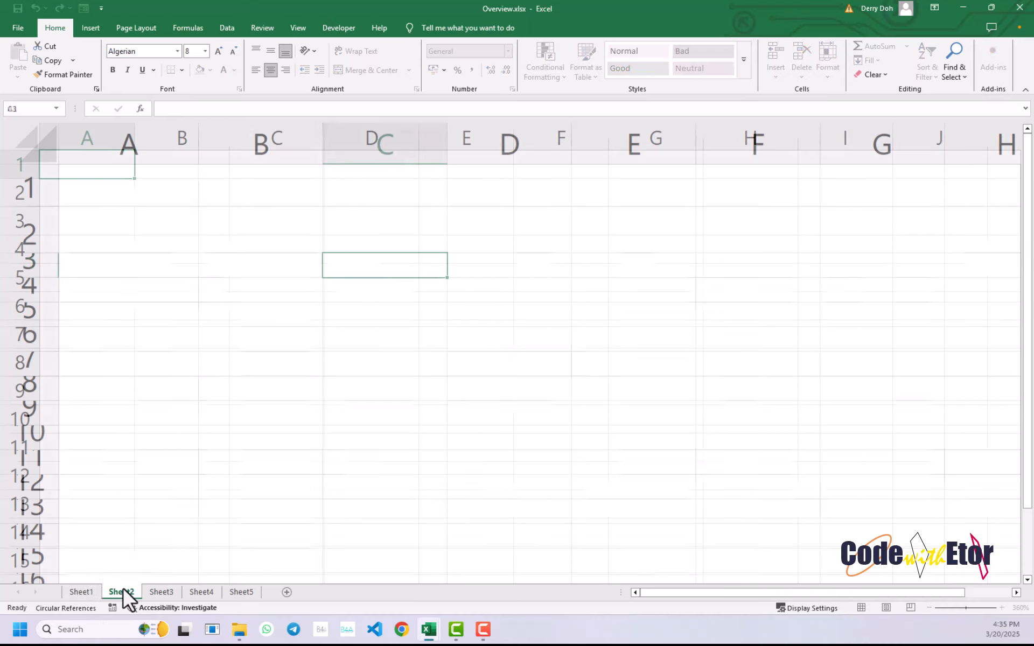
double_click(89, 592)
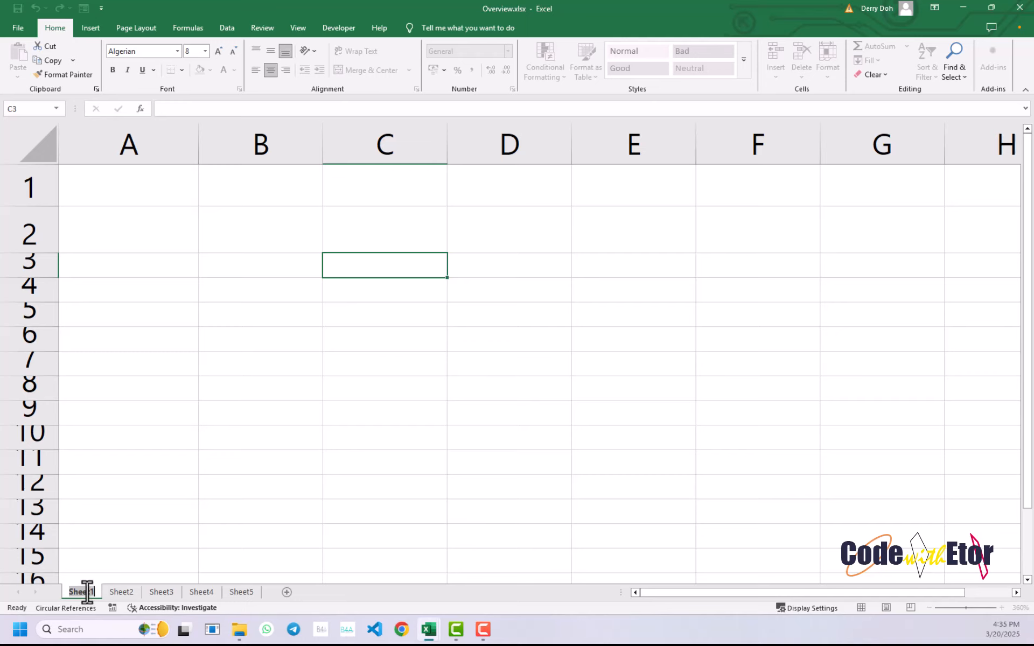
key("BackSpace")
type("KOF")
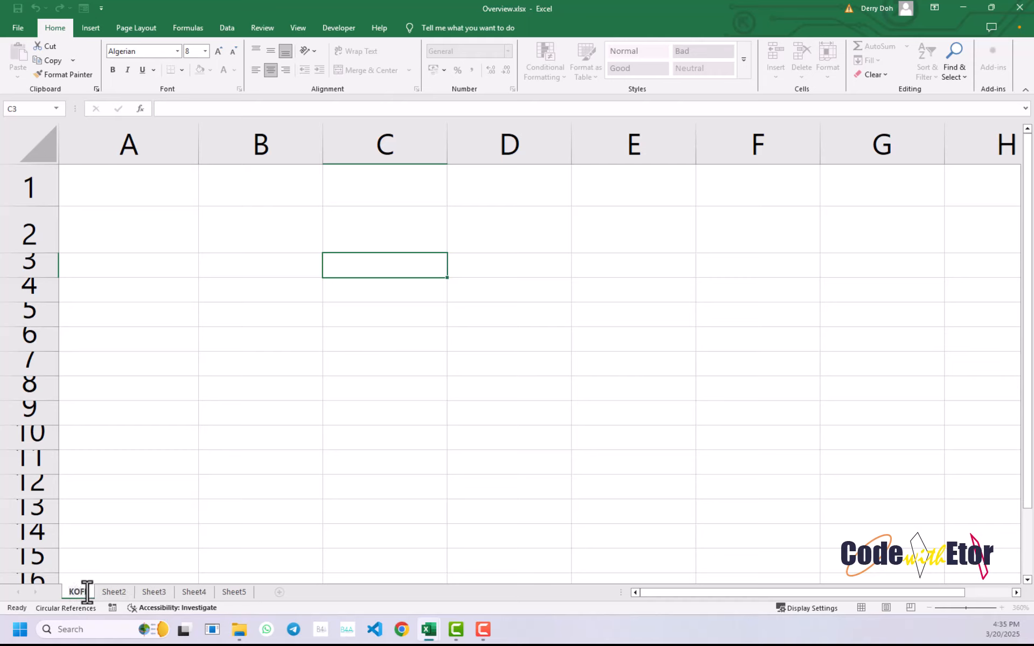
key("Return")
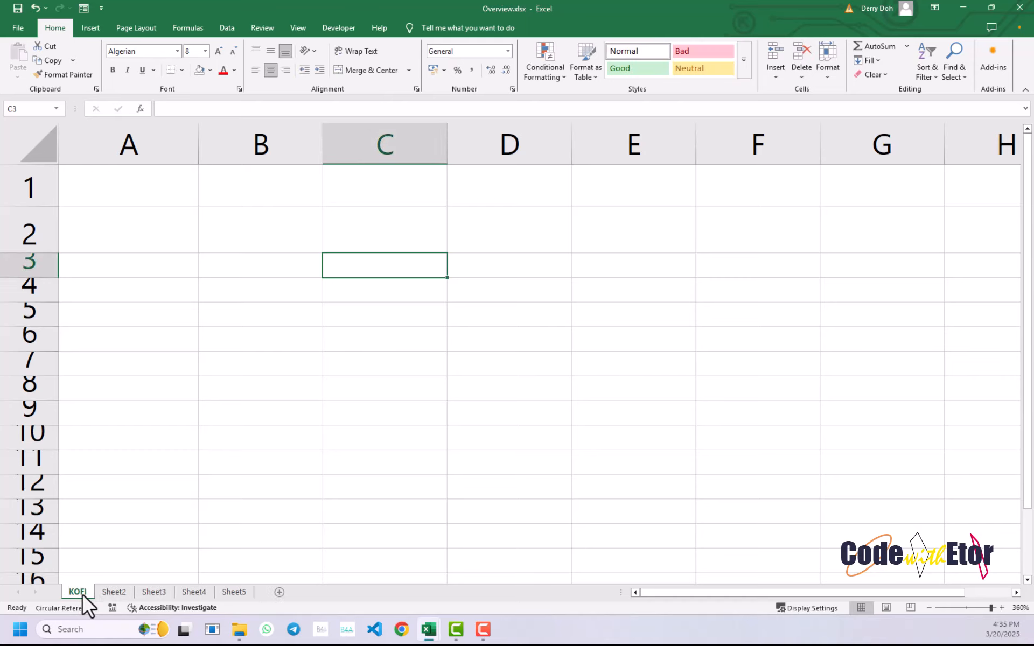
- Color the renamed first sheet's tab standard red
right_click(83, 596)
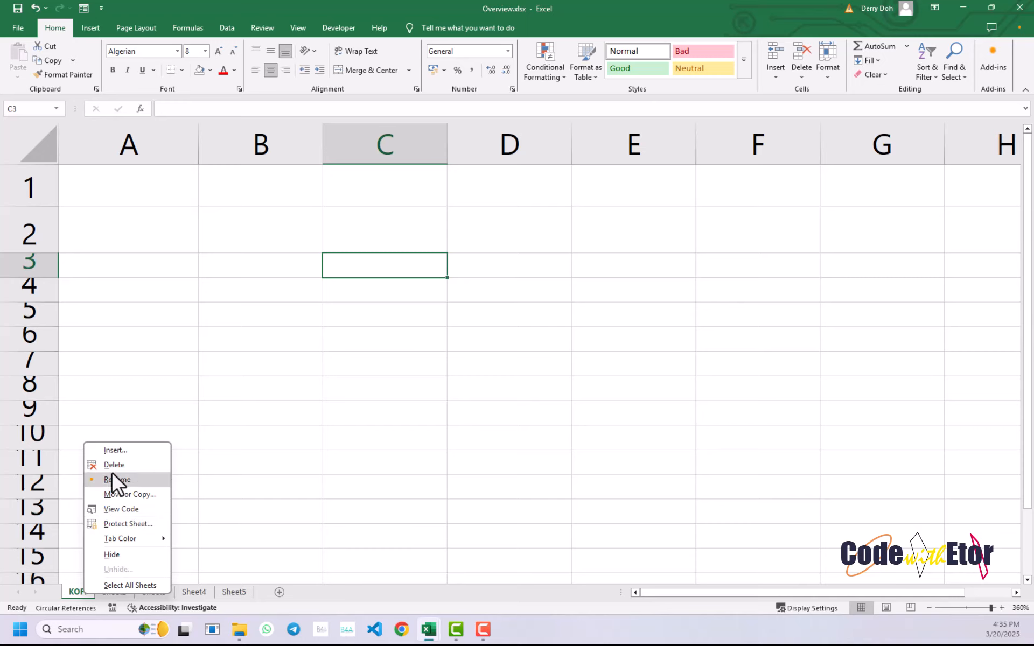
mouse_move(126, 541)
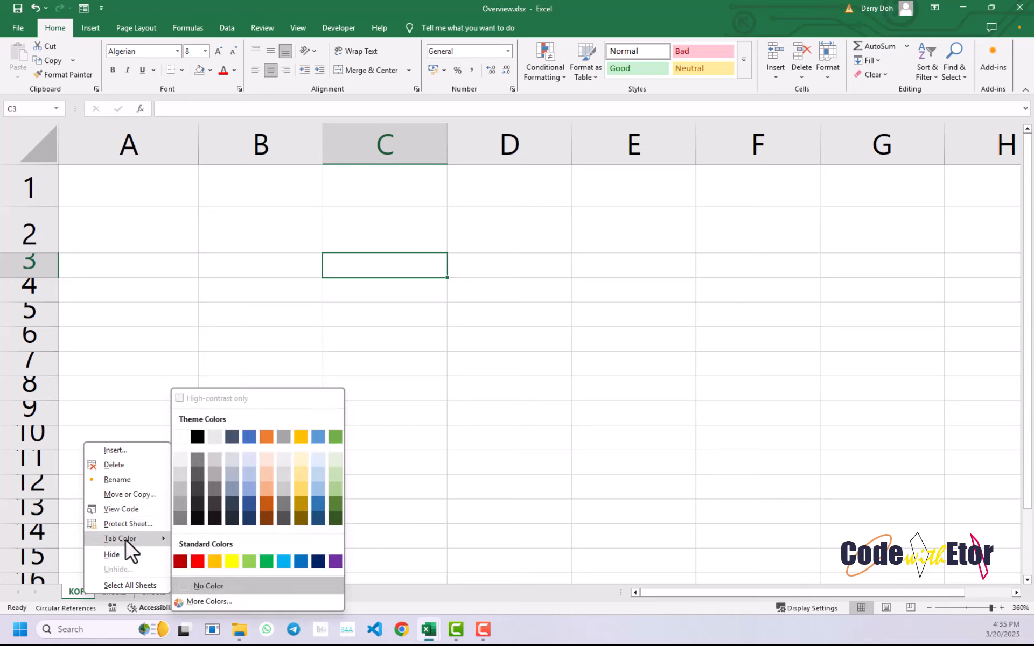
left_click(195, 561)
- Rename Sheet2 with another person's name in capitals, then return to it from Sheet3 and select cell A8
right_click(108, 592)
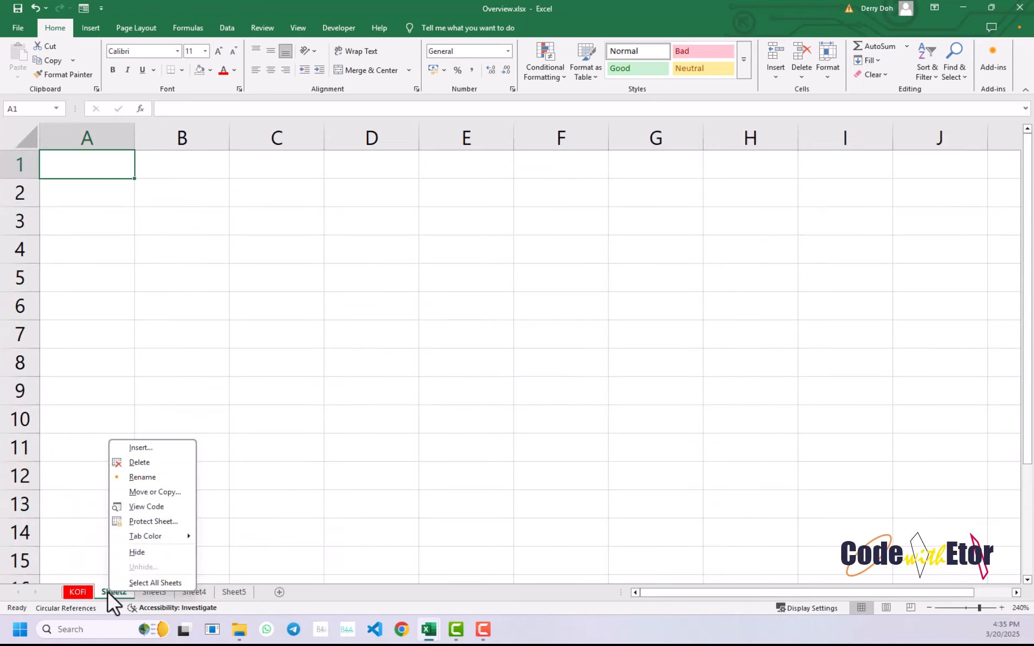
left_click(135, 476)
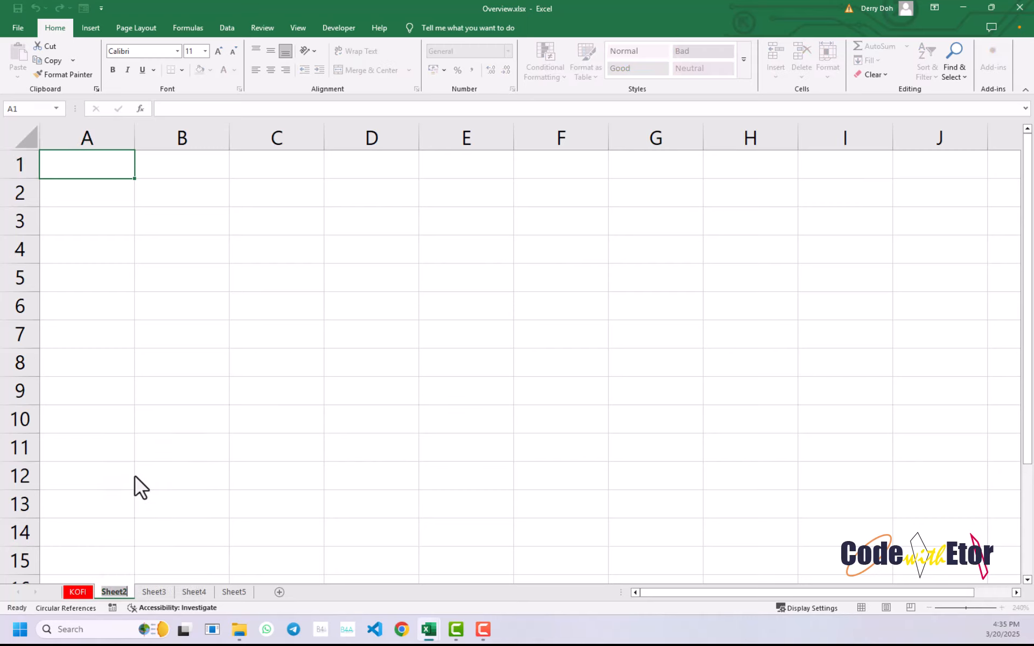
type("ETOR")
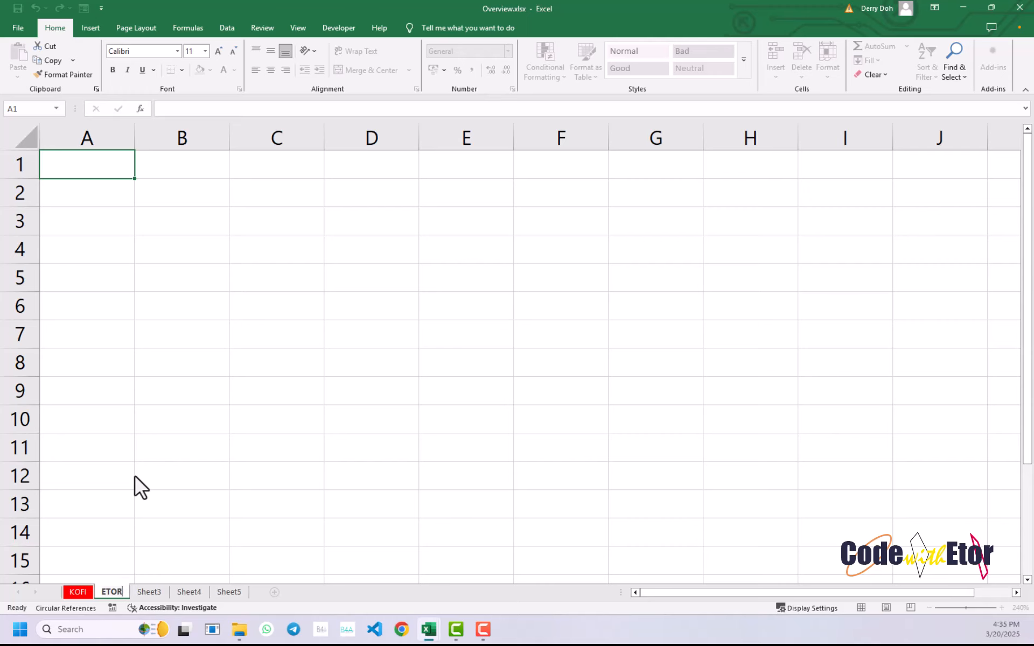
left_click(138, 596)
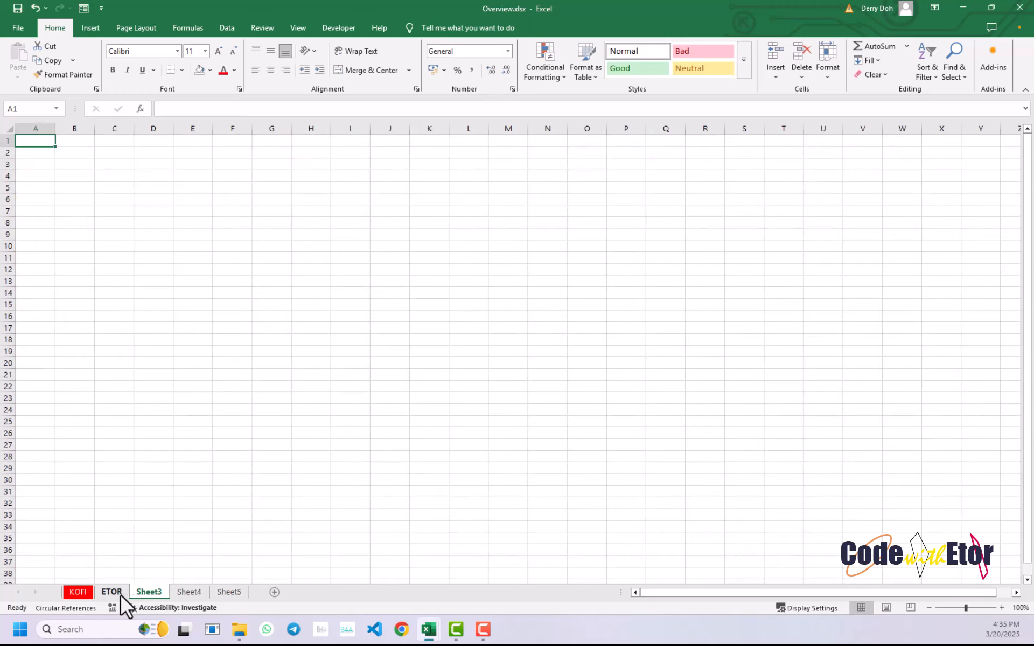
right_click(121, 596)
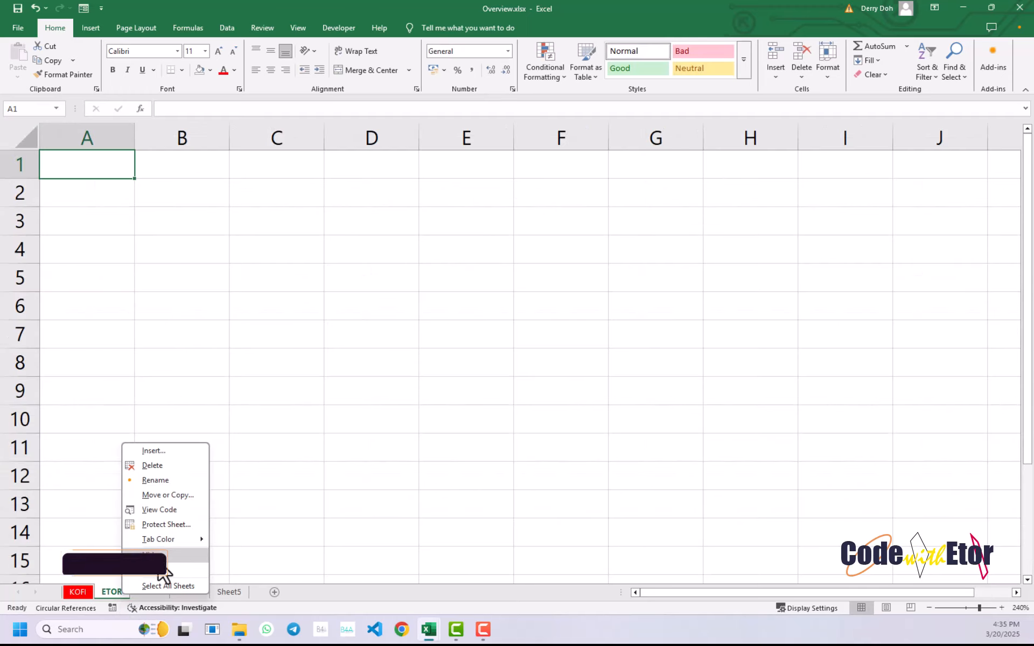
left_click(102, 384)
left_click(102, 374)
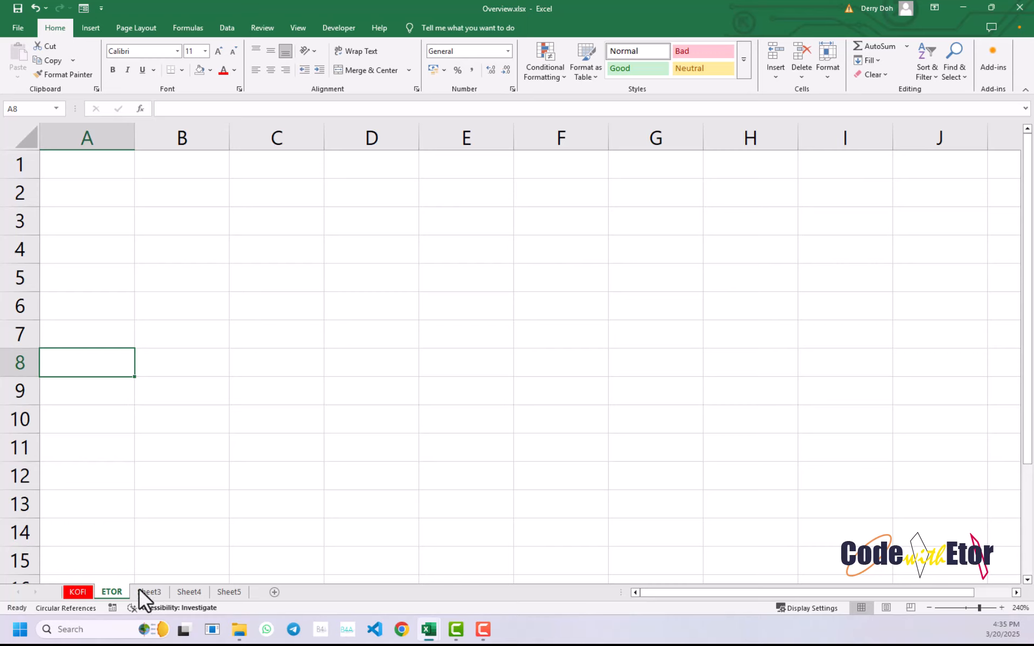
left_click(157, 256)
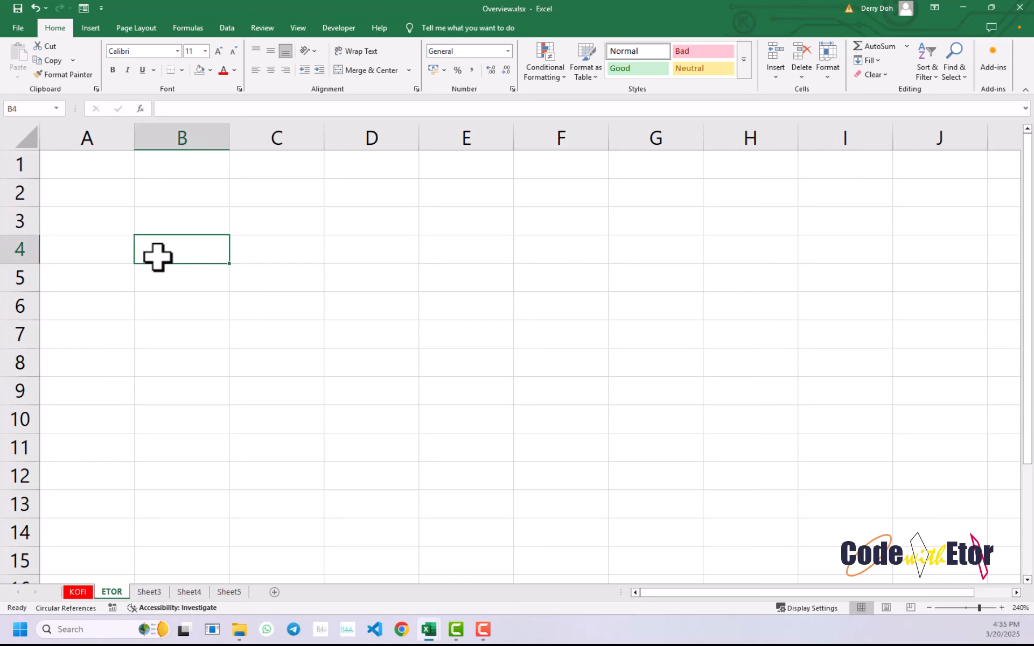
left_click(162, 345)
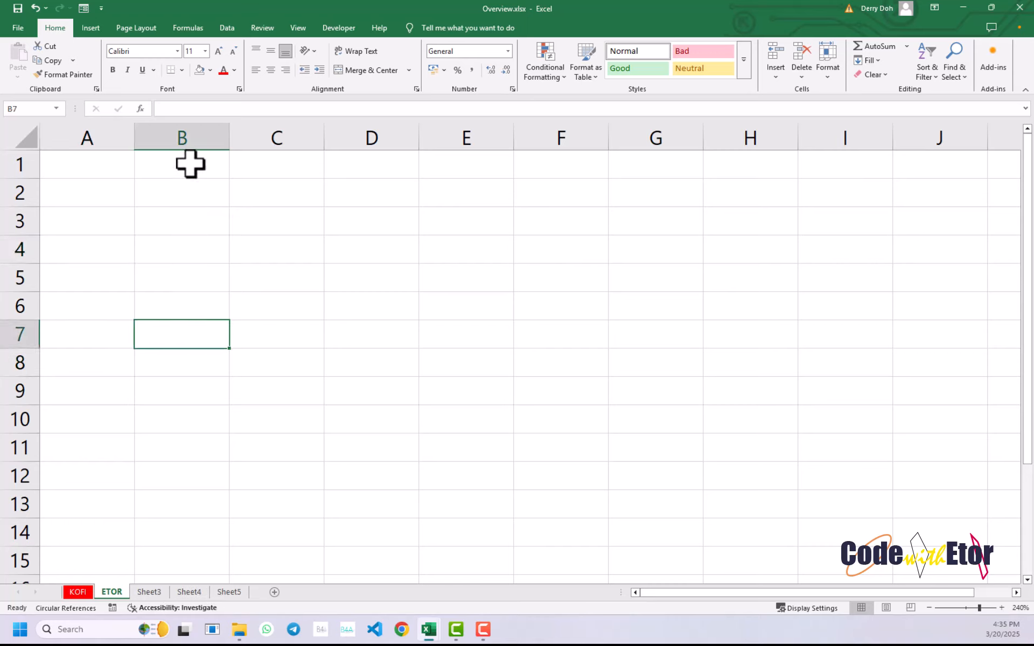
left_click(303, 326)
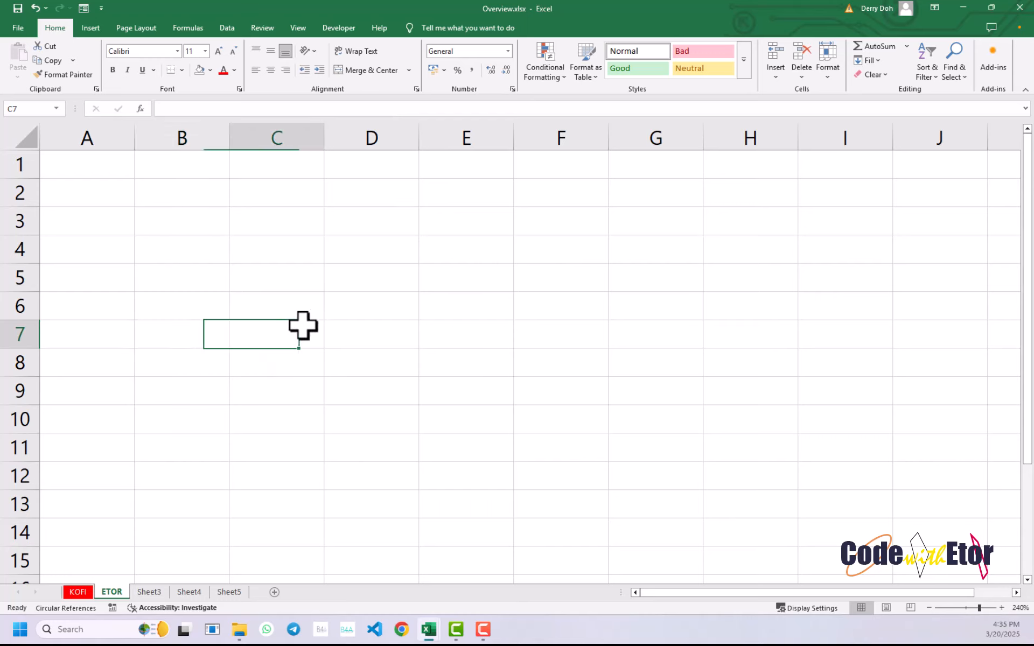
left_click(267, 271)
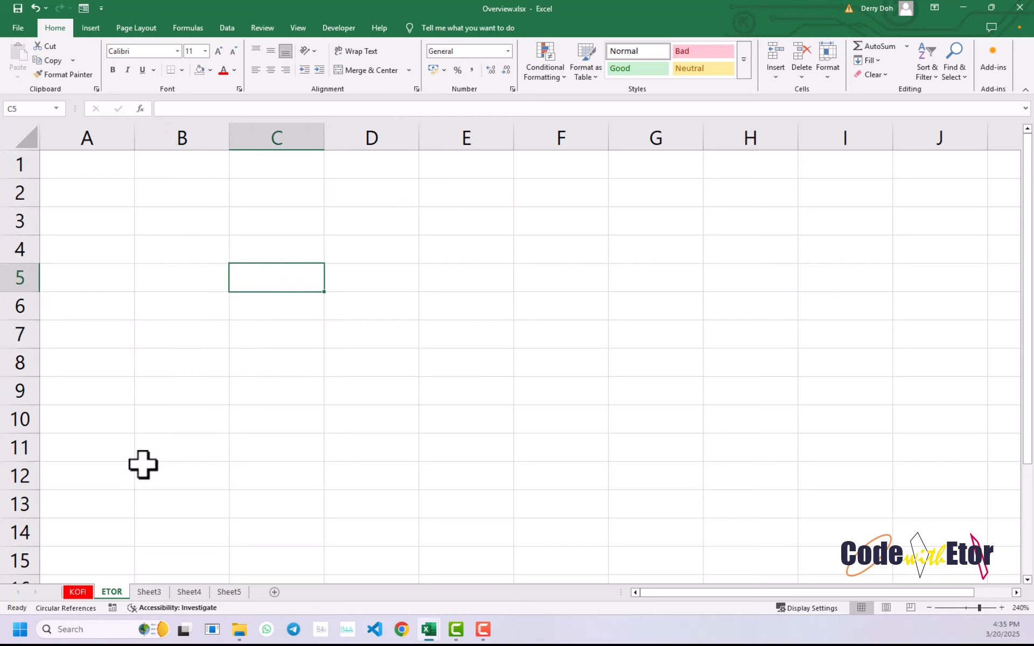
left_click(141, 356)
left_click(155, 317)
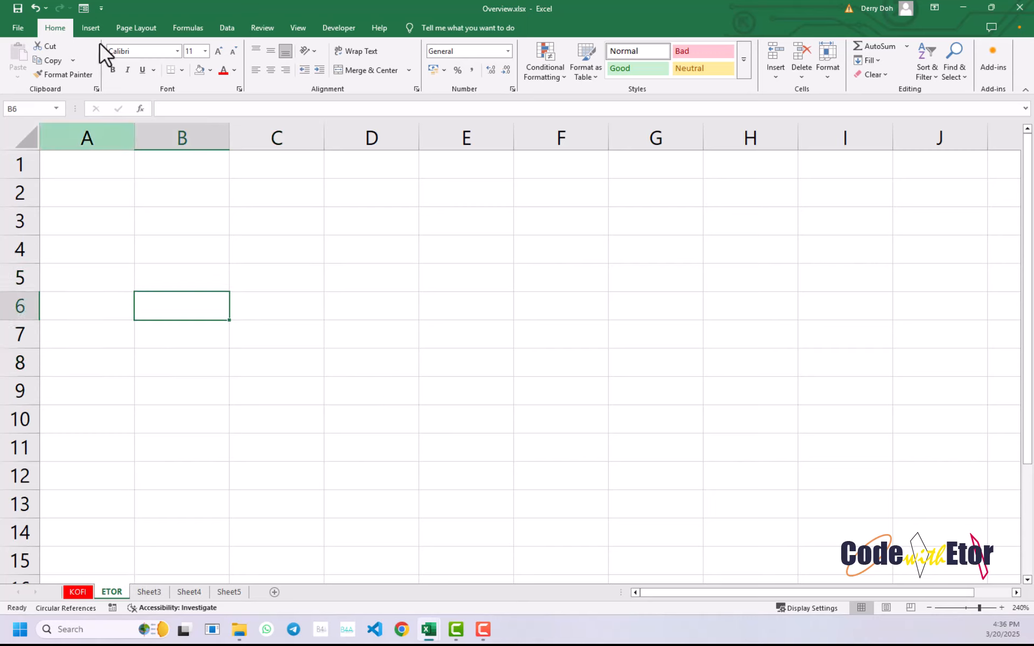
left_click(146, 255)
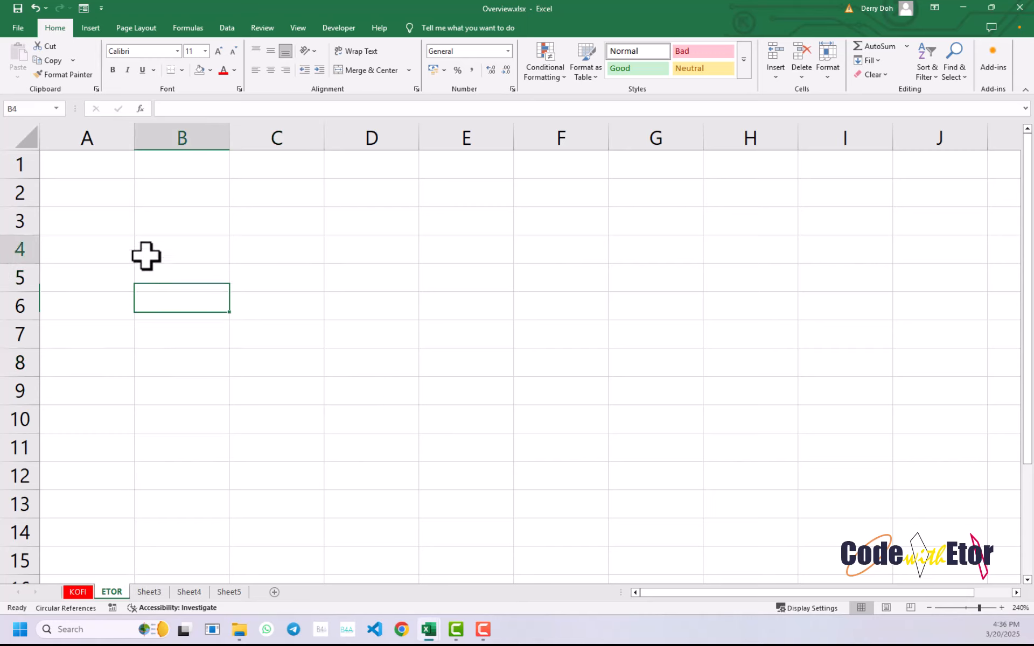
left_click(371, 305)
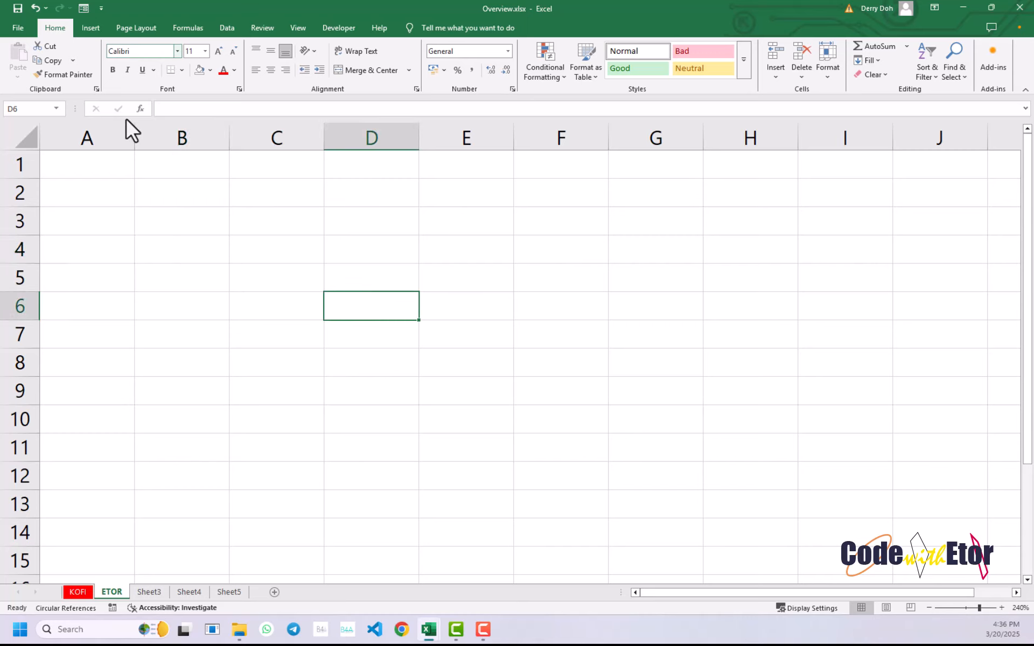
left_click(195, 234)
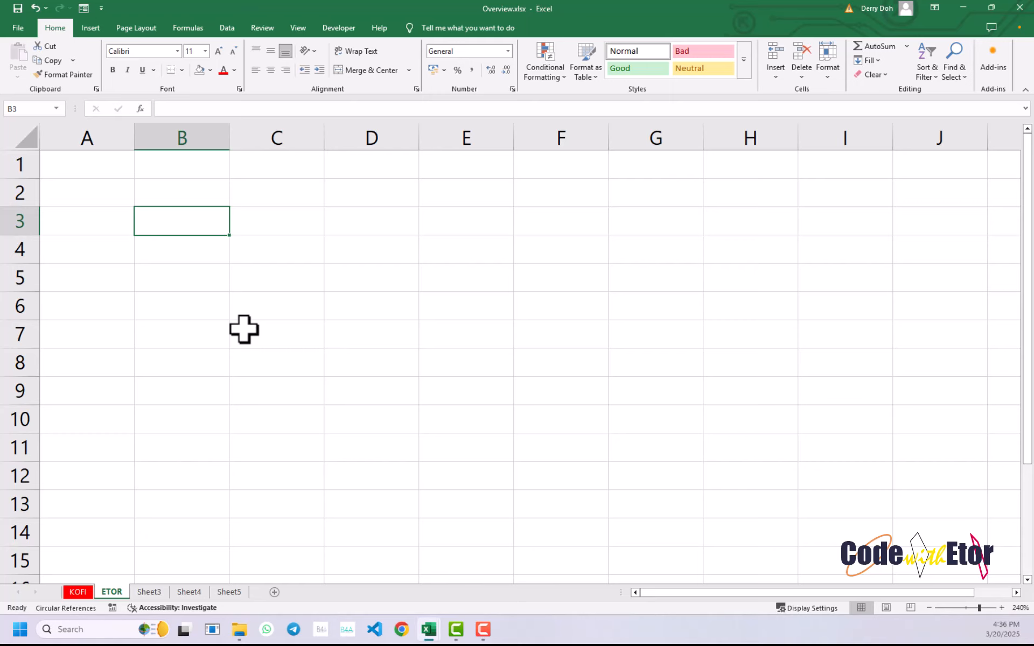
left_click(172, 260)
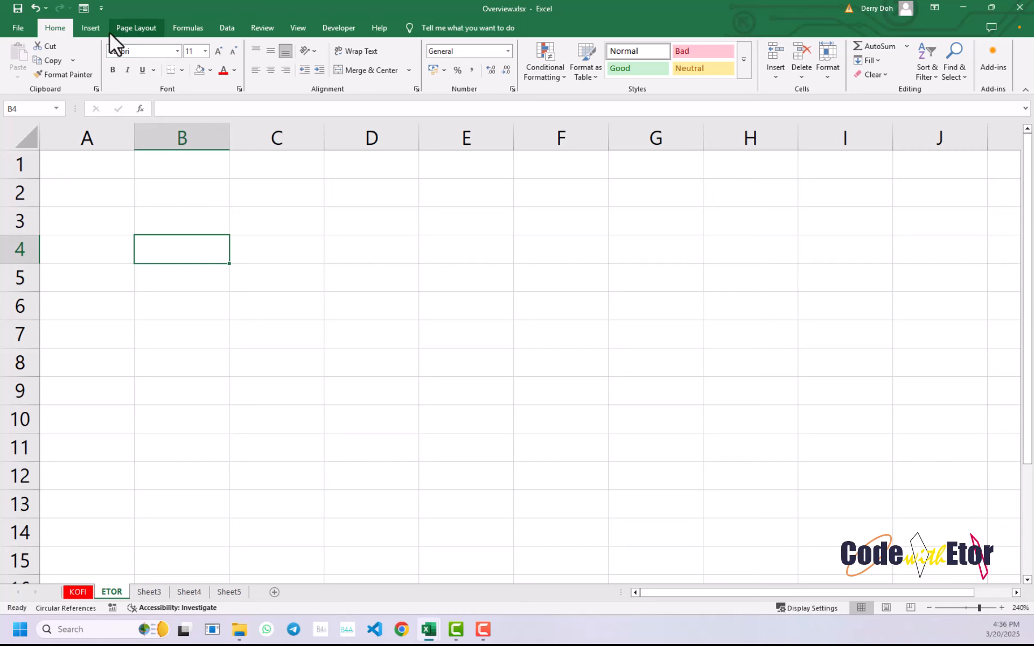
- Examine the formula commands and the list of Financial functions without inserting one
left_click(131, 28)
left_click(181, 35)
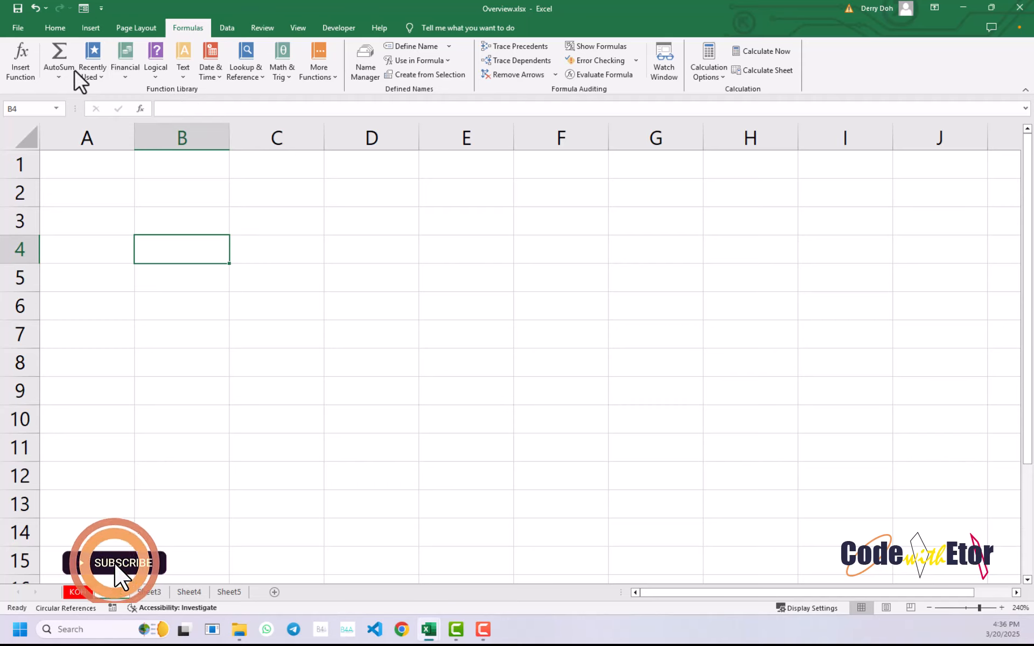
left_click(121, 78)
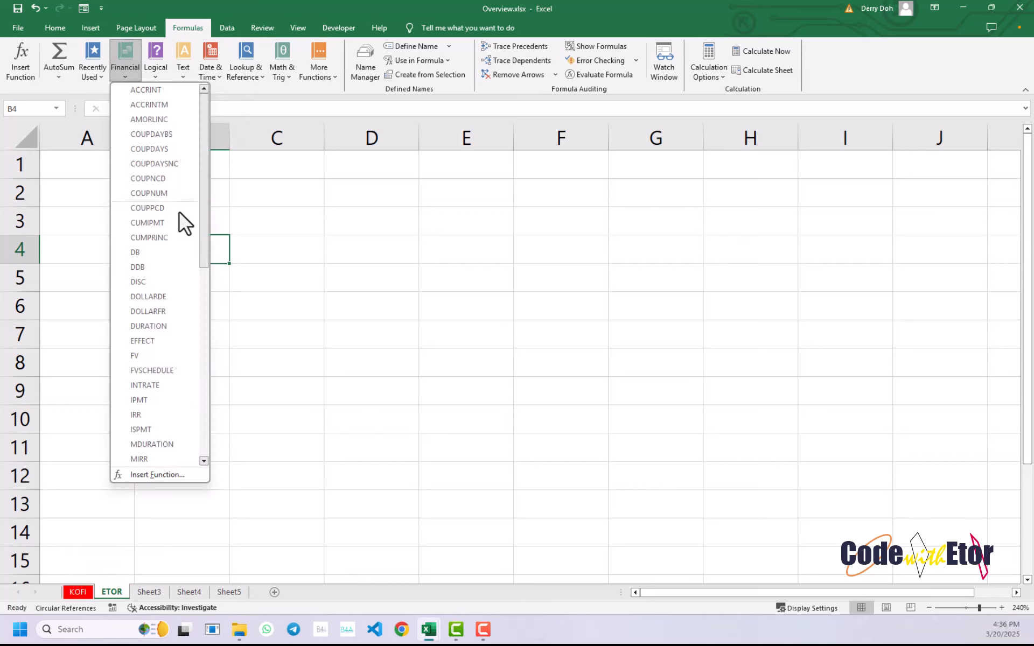
left_click(232, 267)
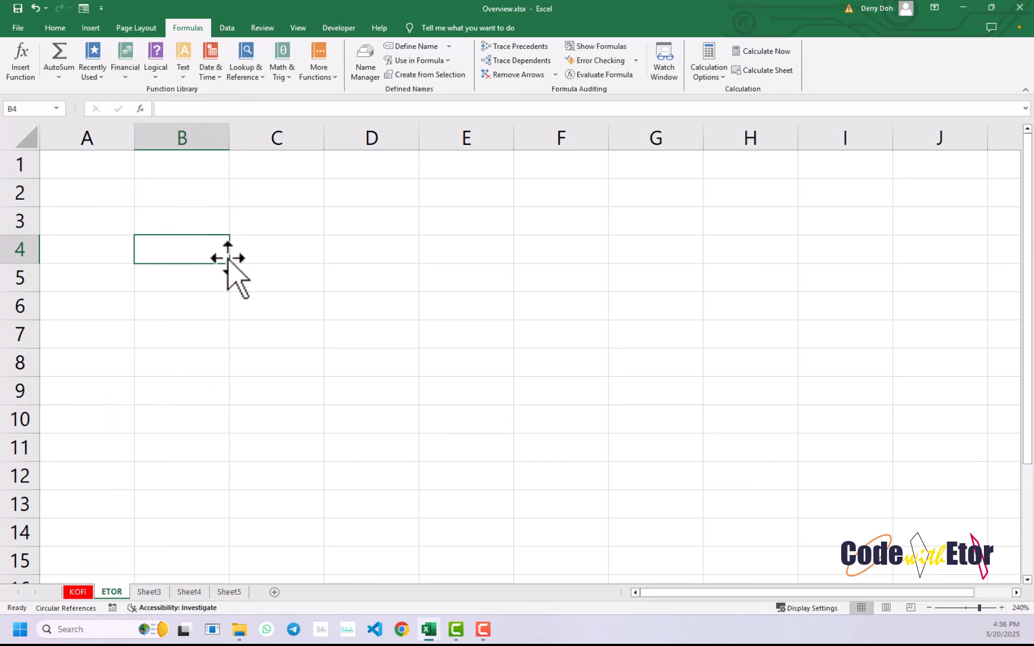
- Try to enter the formula =9_9 in cell B4
left_click(194, 297)
left_click(180, 248)
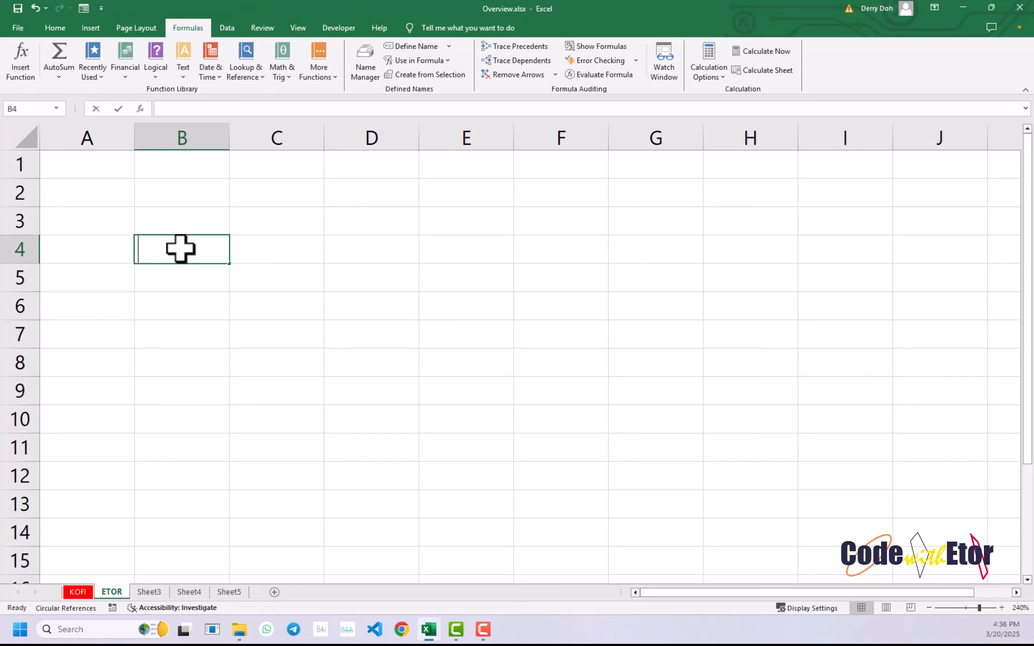
type("=")
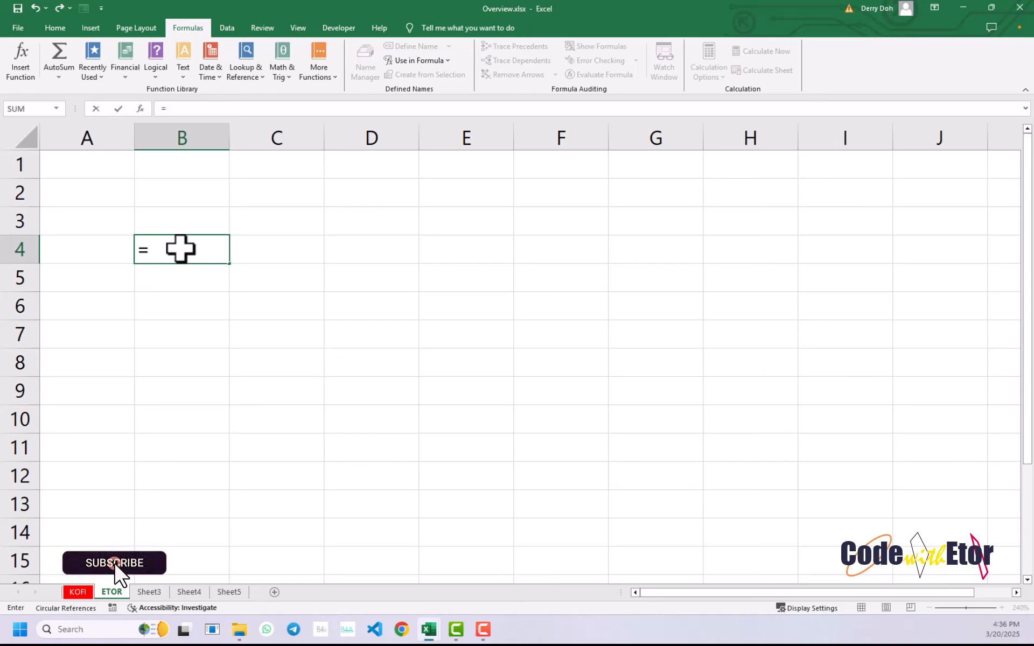
type("9_9")
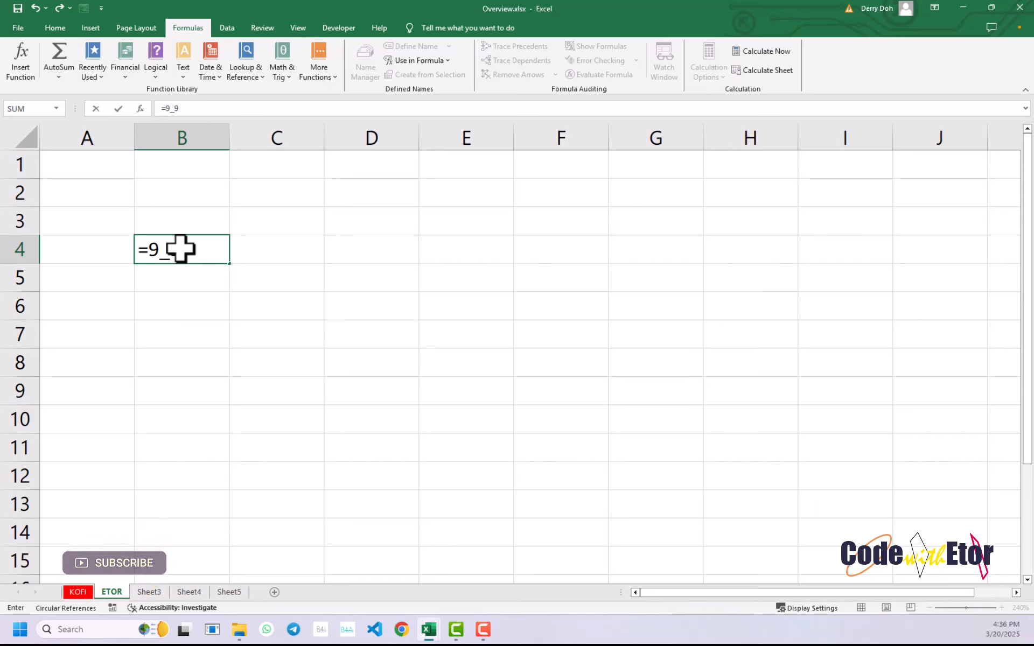
key("Return")
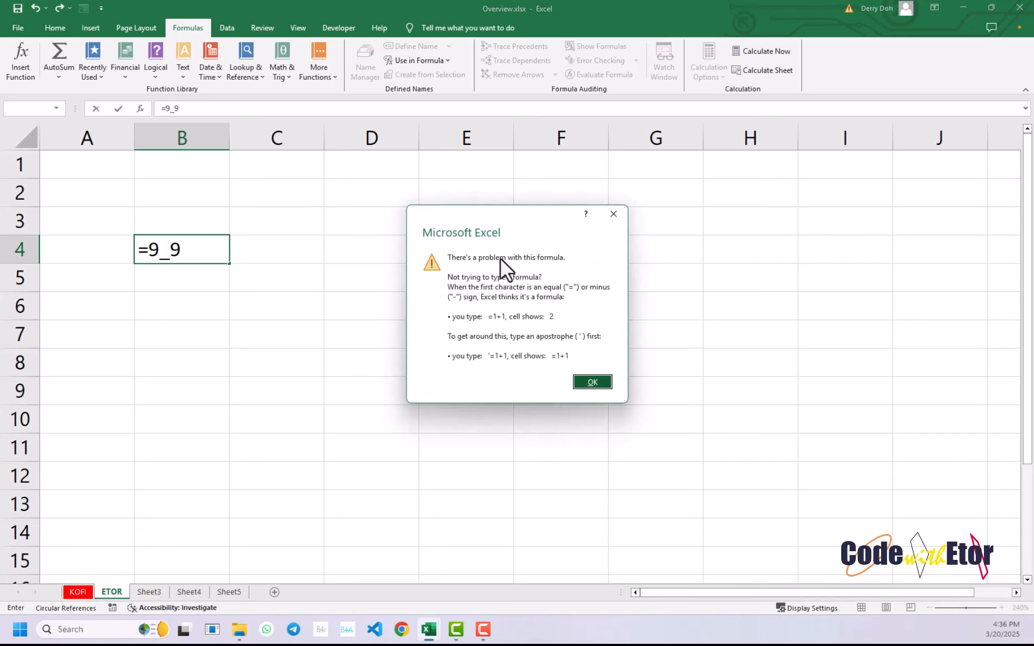
left_click(613, 221)
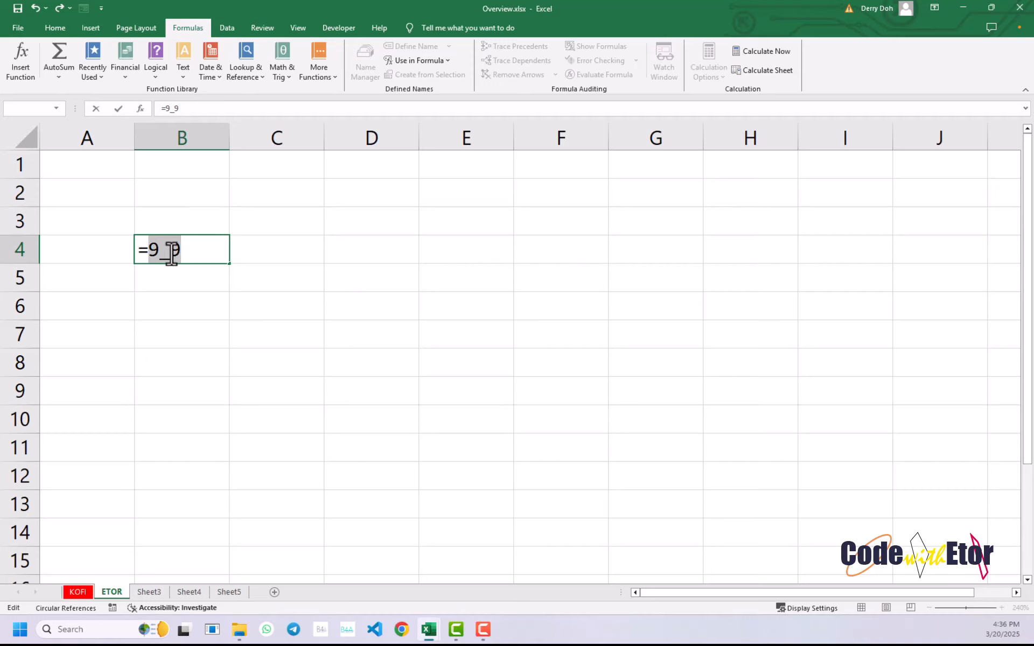
- Correct the formula in cell B4 to =1+1, and select the cell to inspect it
type("1")
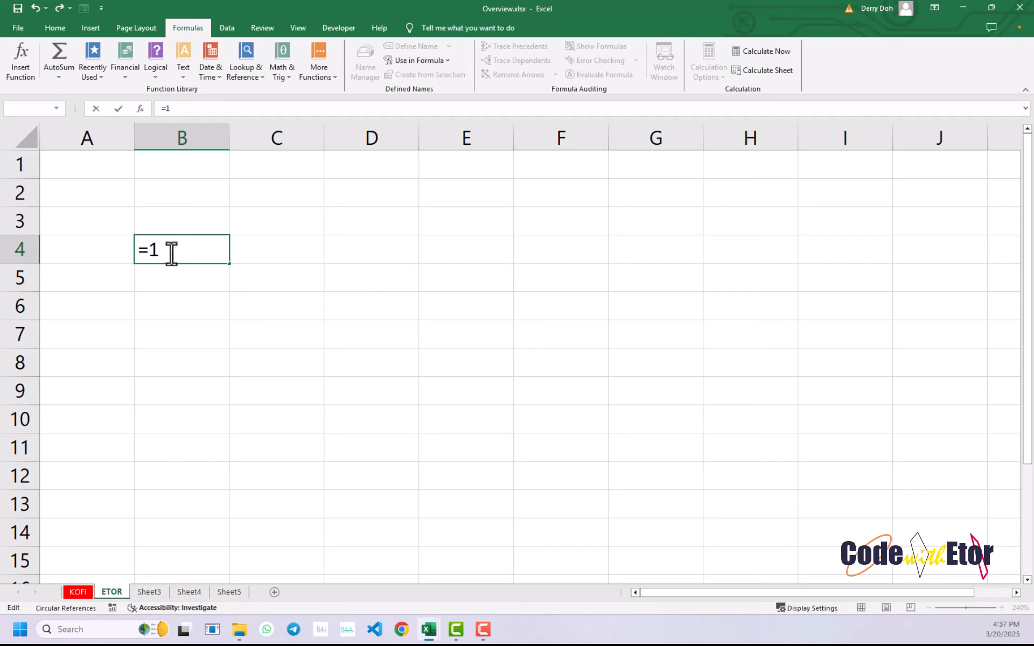
type("+1")
key("Return")
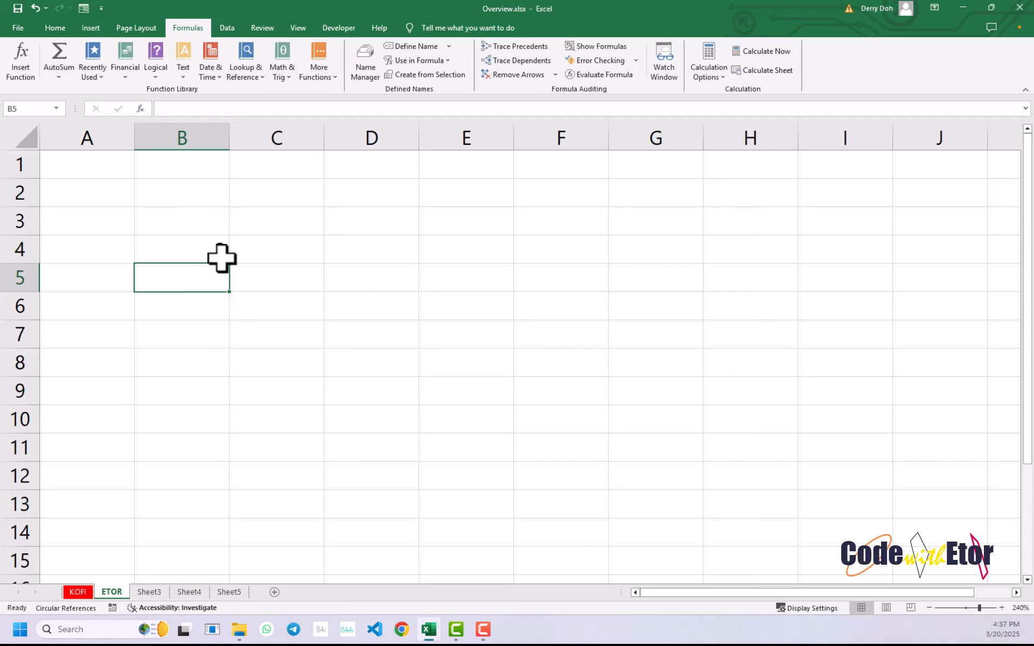
left_click(221, 257)
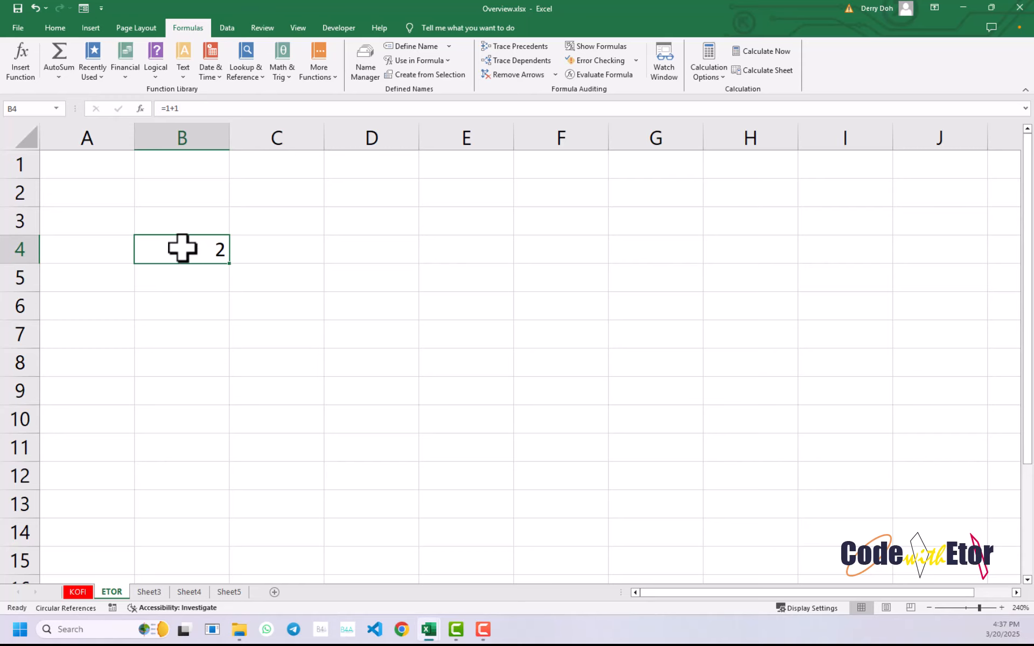
- Enter the calculation -2+2 in cell B5, starting it with a minus sign instead of an equals sign
left_click(162, 277)
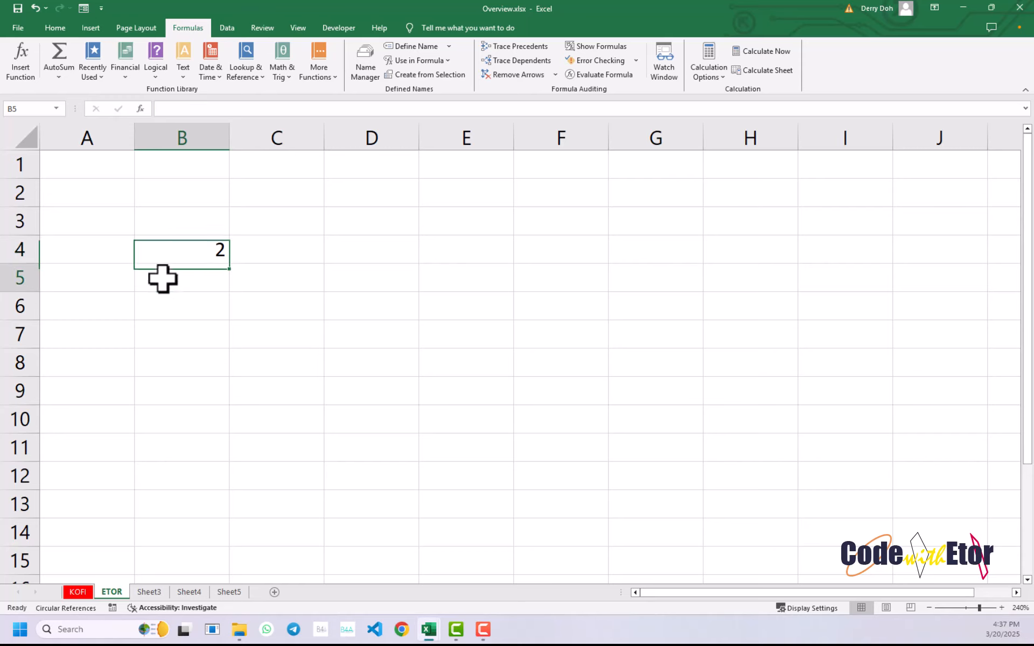
type("-")
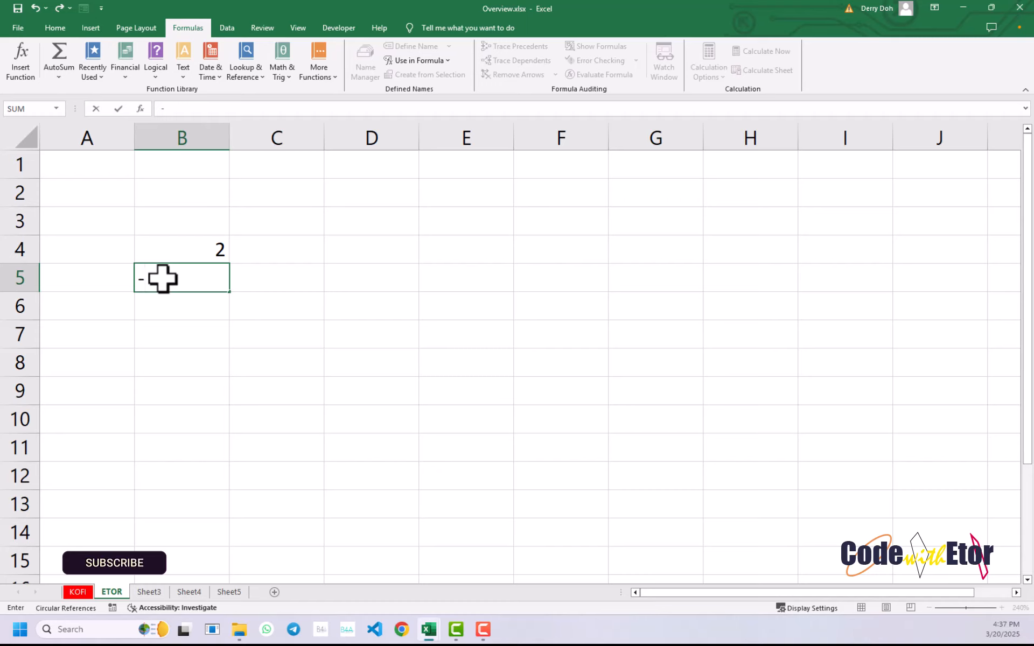
type("2+")
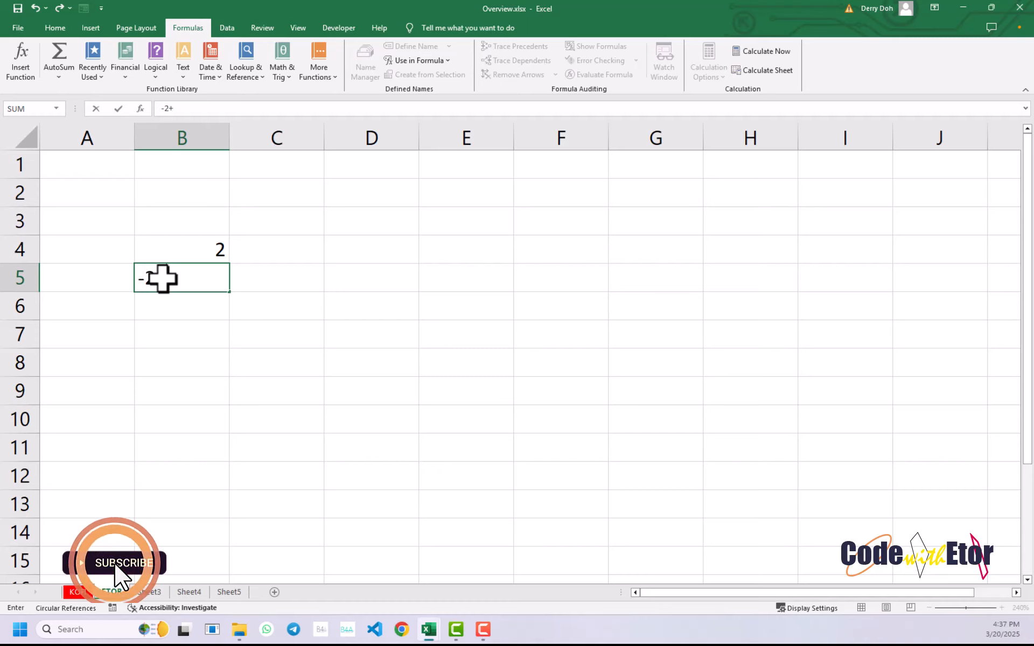
type("2")
key("Return")
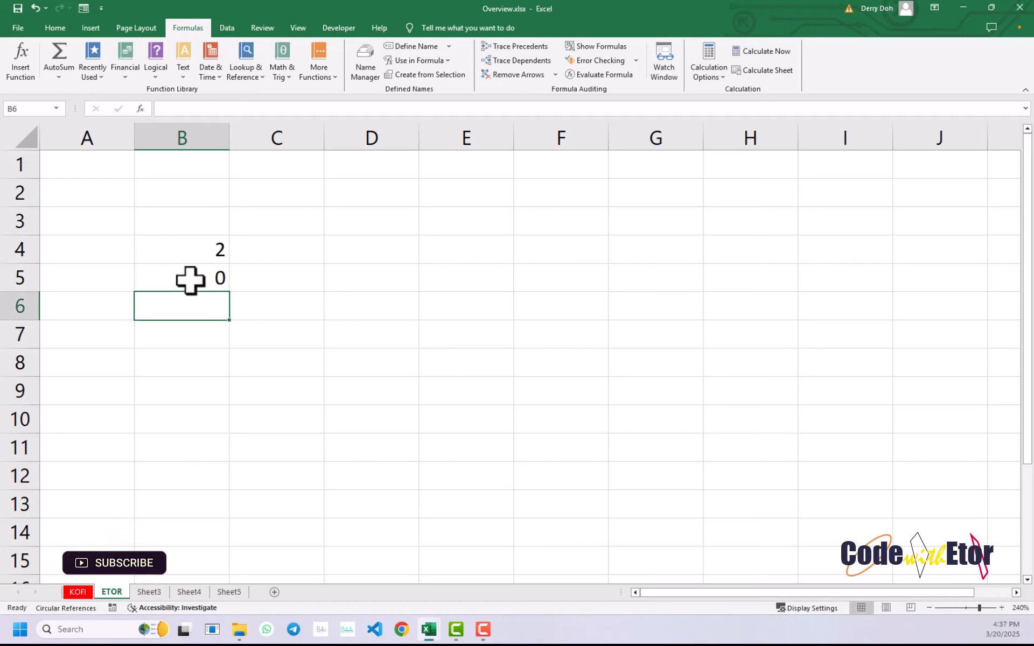
- Overwrite the calculation in cell B5 with -FA, and erase that entry to leave the cell empty
left_click(189, 279)
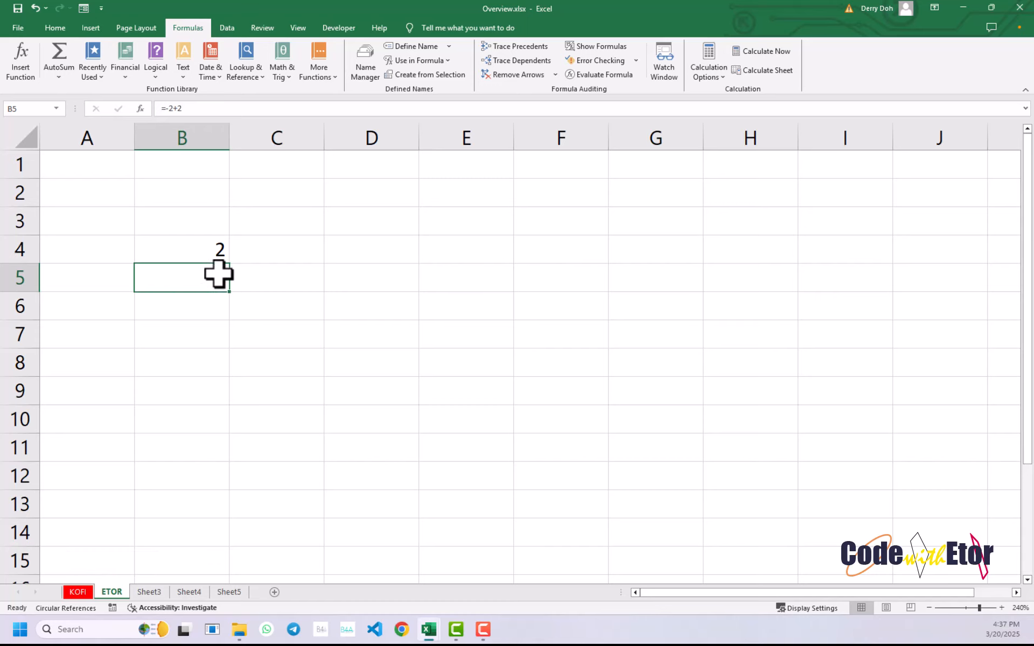
type("-")
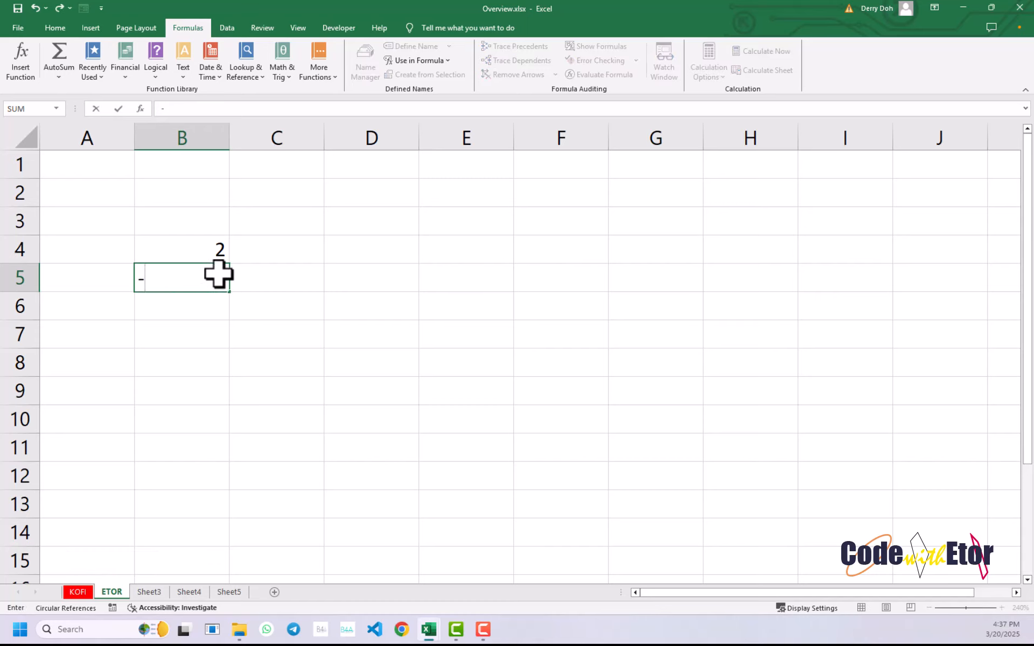
type("FA")
key("BackSpace")
key("BackSpace")
key("BackSpace")
- Clear cell B4 and start a new formula in it with an equals sign
left_click(198, 250)
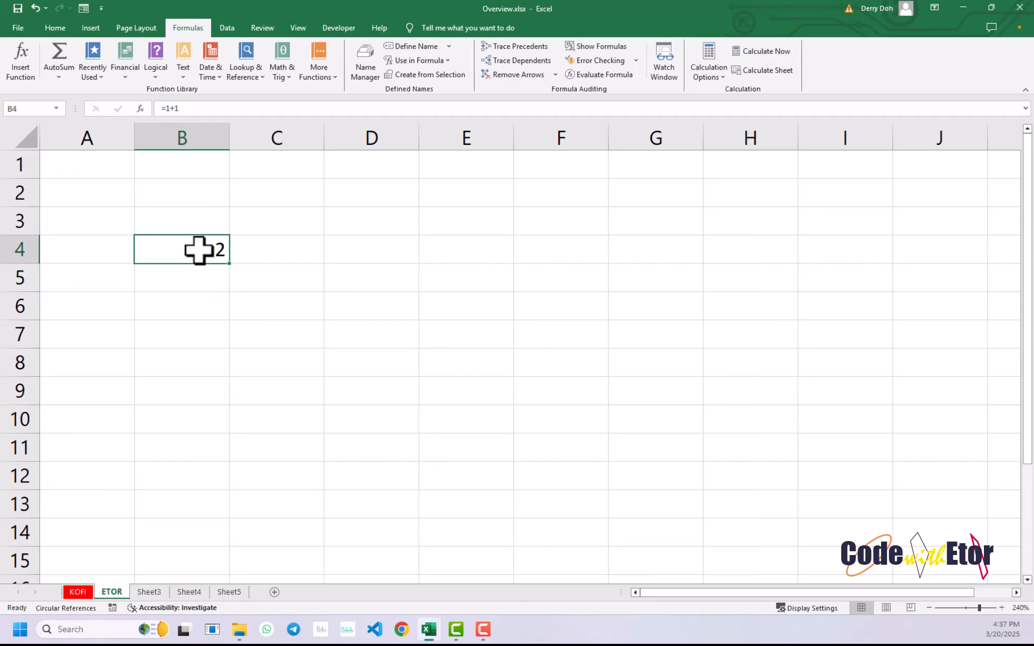
key("Delete")
type("=")
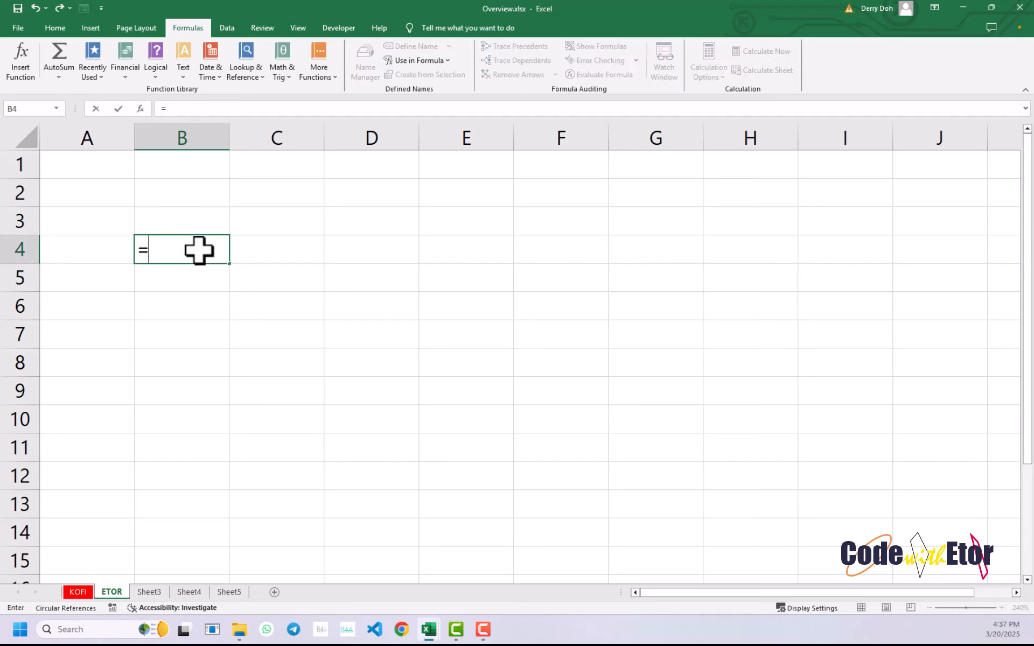